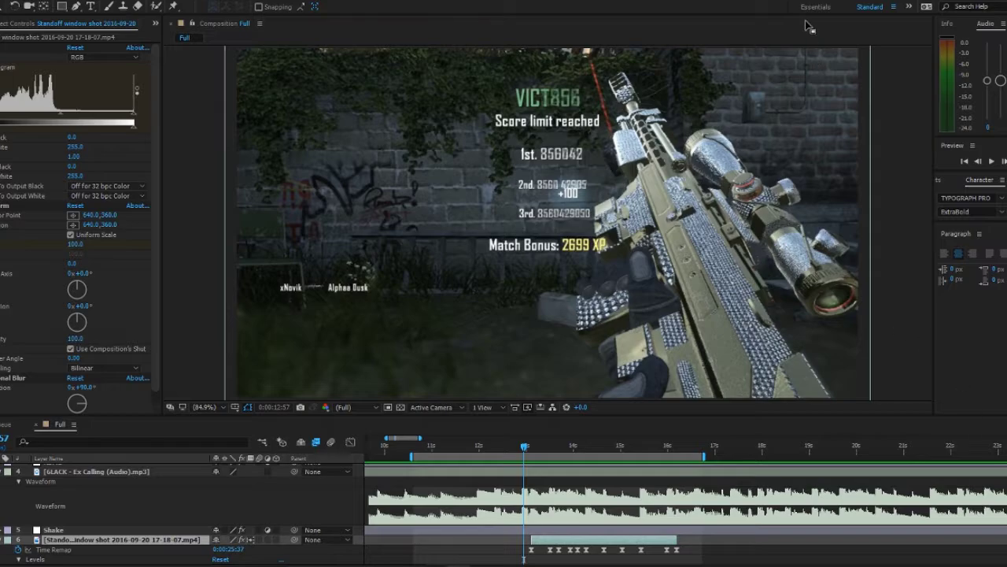
# - Examine the finished edit in the Full composition: its layer stack, the keyframed effects and the playback from 0:00:12:51
pyautogui.click(835, 1)
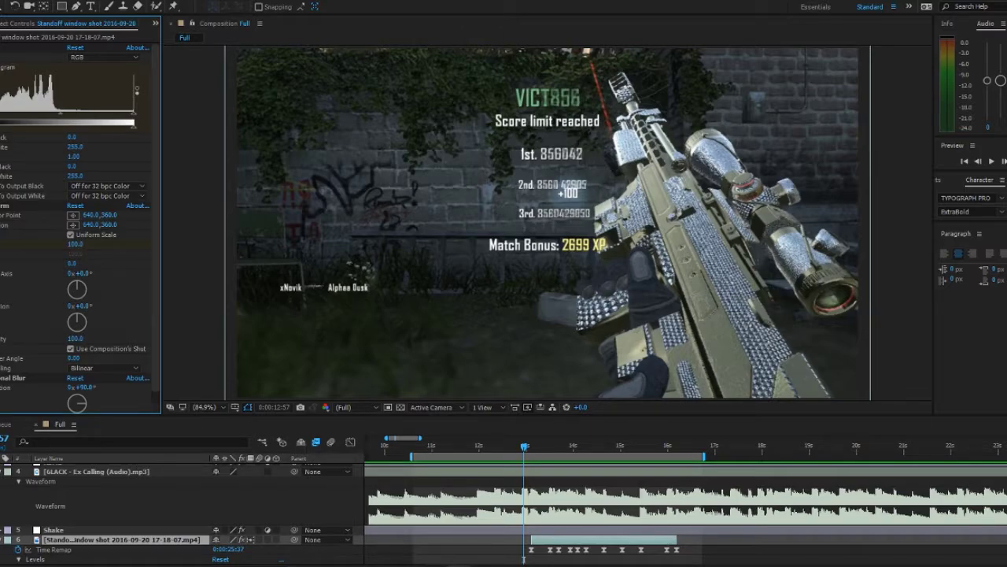
pyautogui.scroll(2, 61, 548)
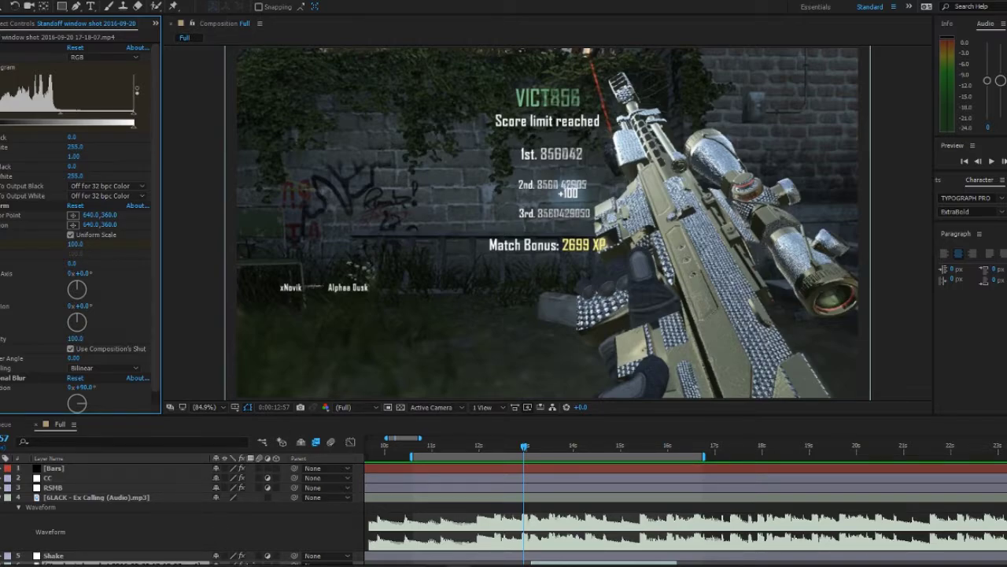
pyautogui.scroll(-4, 501, 493)
pyautogui.scroll(2, 534, 514)
pyautogui.scroll(-2, 540, 516)
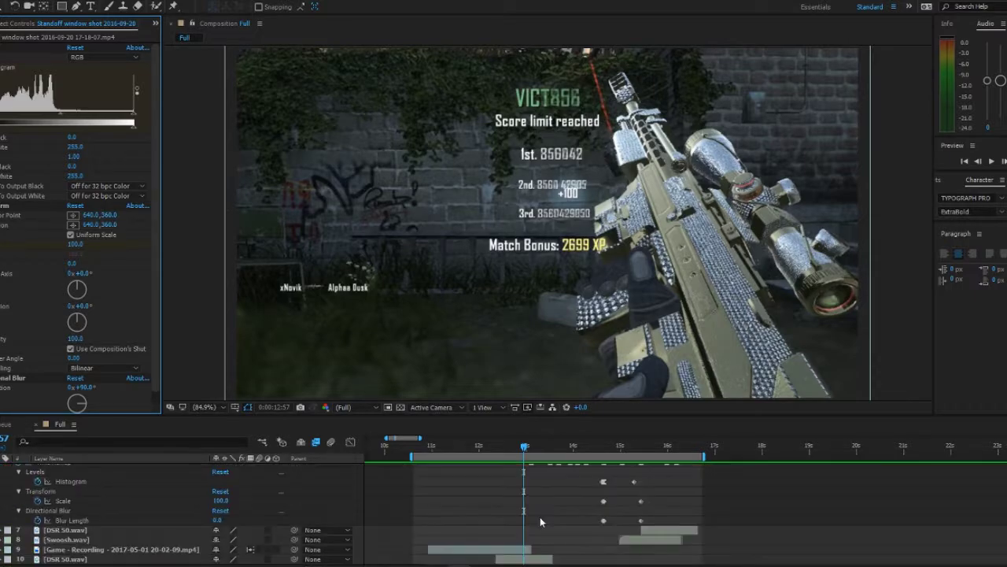
pyautogui.scroll(4, 541, 514)
pyautogui.scroll(-4, 545, 501)
pyautogui.click(520, 447)
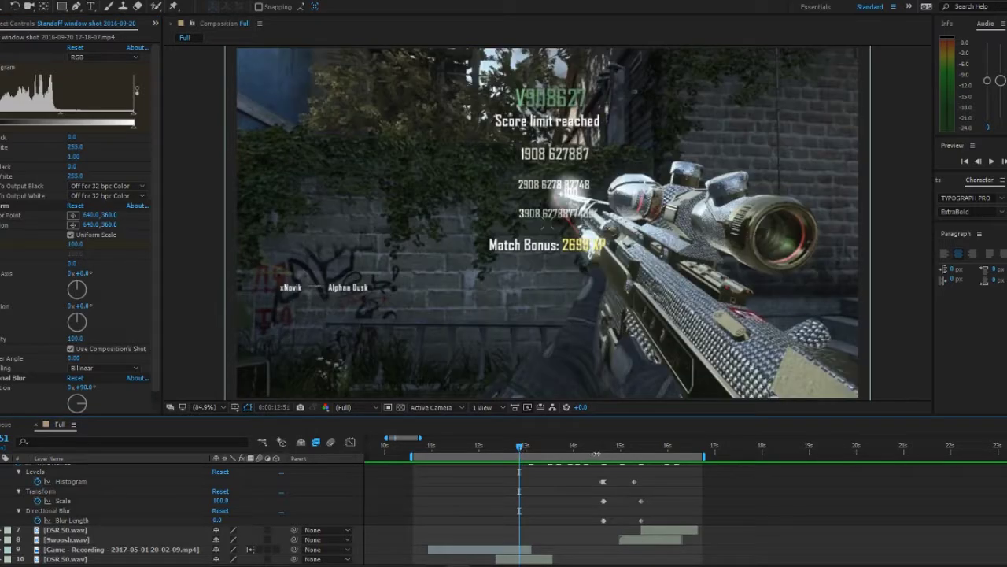
pyautogui.press('space')
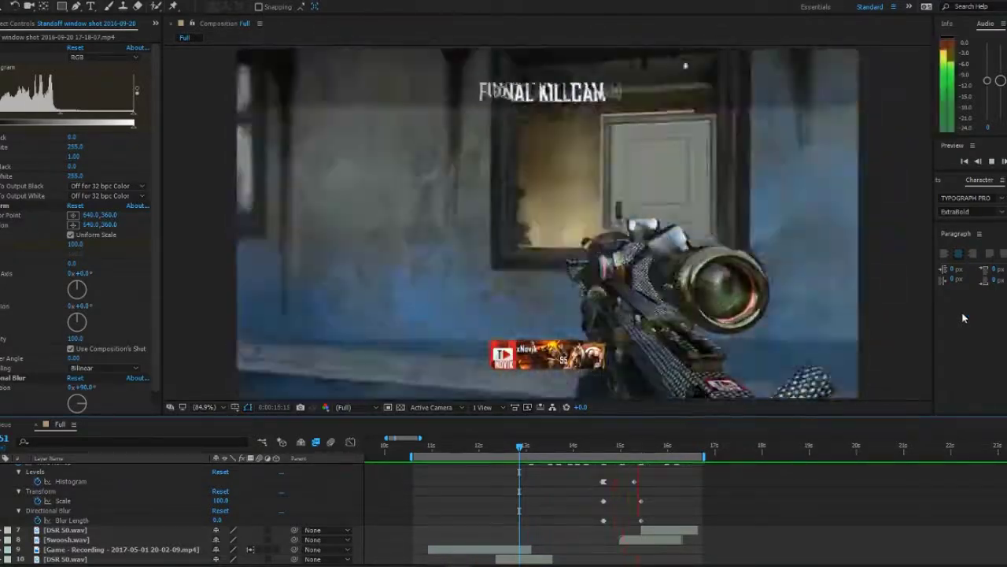
pyautogui.press('space')
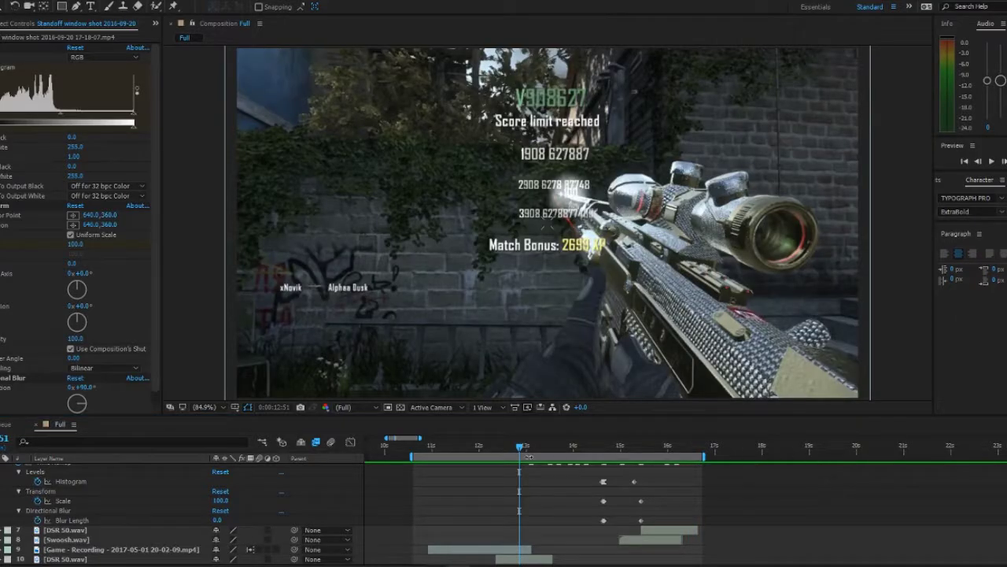
pyautogui.moveTo(529, 455); pyautogui.dragTo(641, 455)
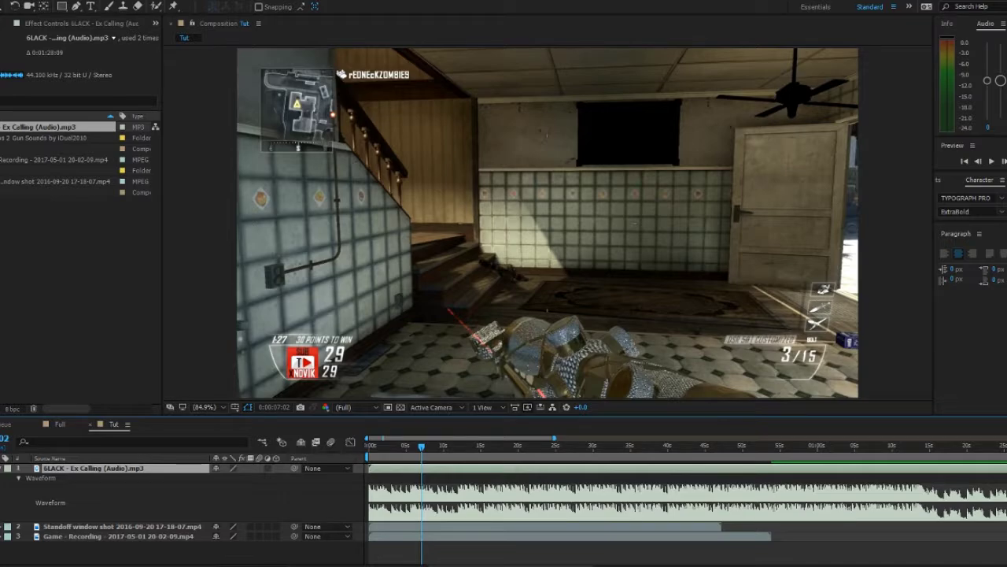
# - In the Tut composition, move the Standoff window clip to start at about 58 seconds and the Game Recording clip at about 9 seconds
pyautogui.moveTo(417, 450); pyautogui.dragTo(454, 450)
pyautogui.press('space')
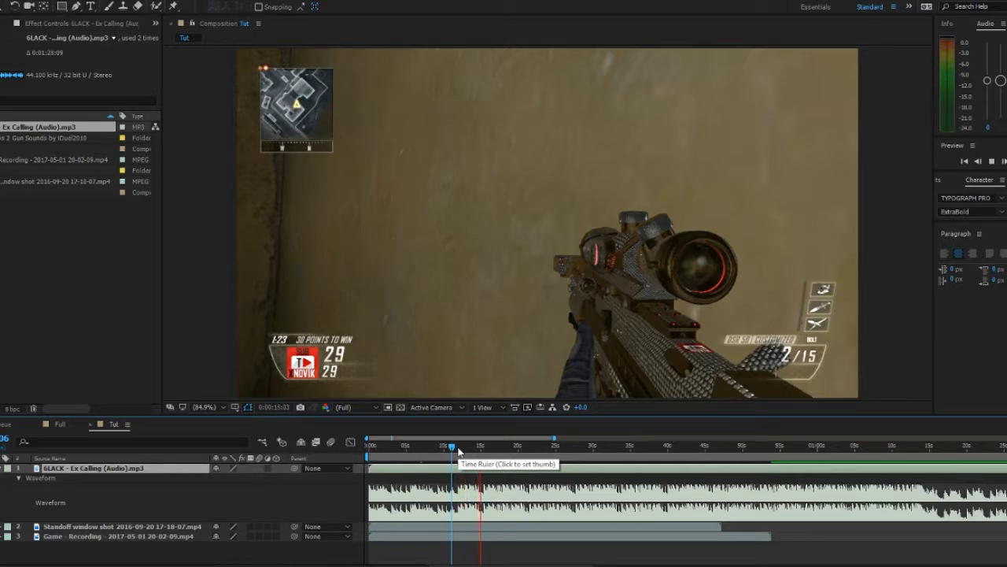
pyautogui.press('space')
pyautogui.click(156, 528)
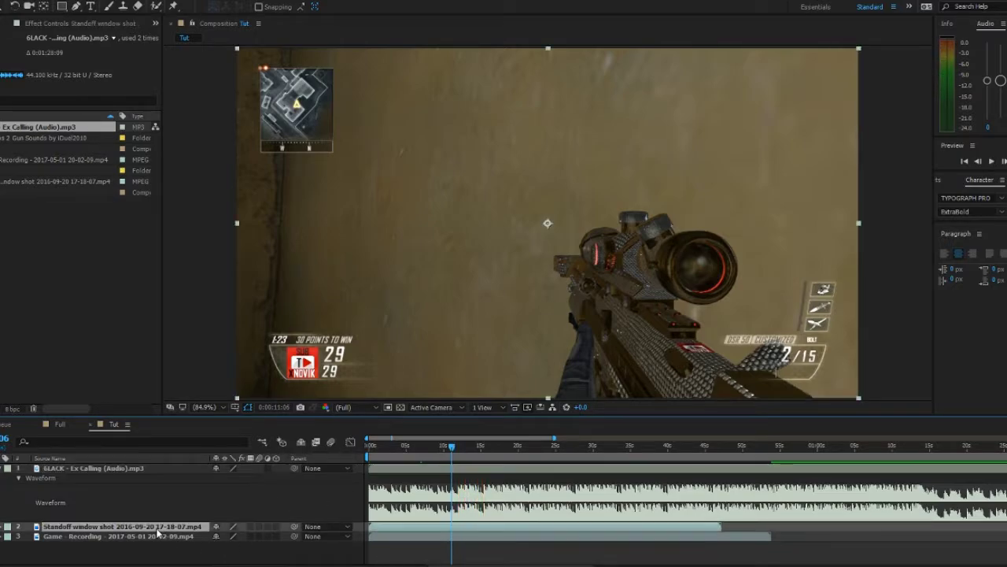
pyautogui.click(109, 536)
pyautogui.click(115, 527)
pyautogui.moveTo(440, 528); pyautogui.dragTo(876, 525)
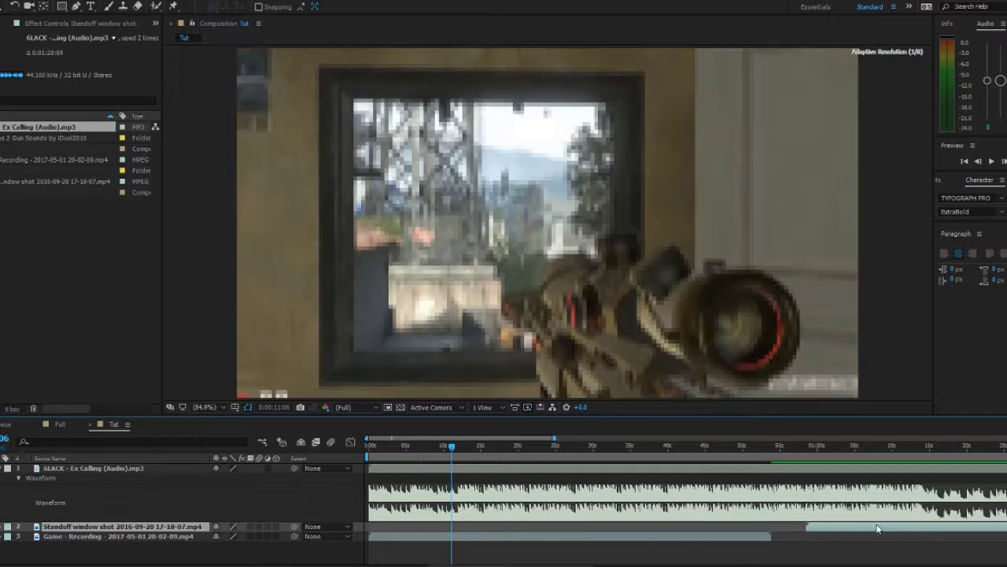
pyautogui.moveTo(469, 539); pyautogui.dragTo(534, 540)
# - Scale the Game Recording layer down until it is only slightly larger than the composition frame, and fit the frame in the viewer
pyautogui.press(',')
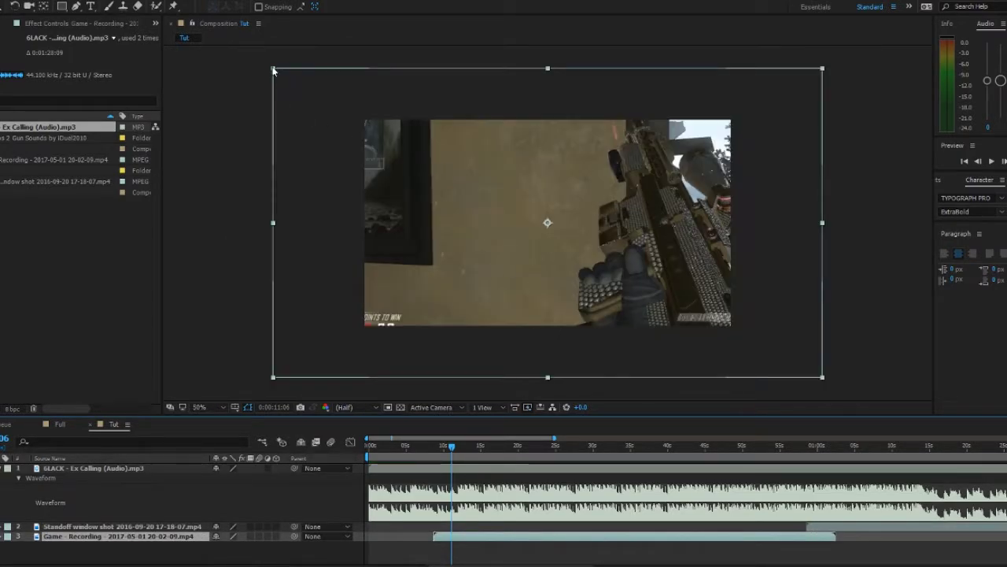
pyautogui.moveTo(274, 71); pyautogui.dragTo(358, 91)
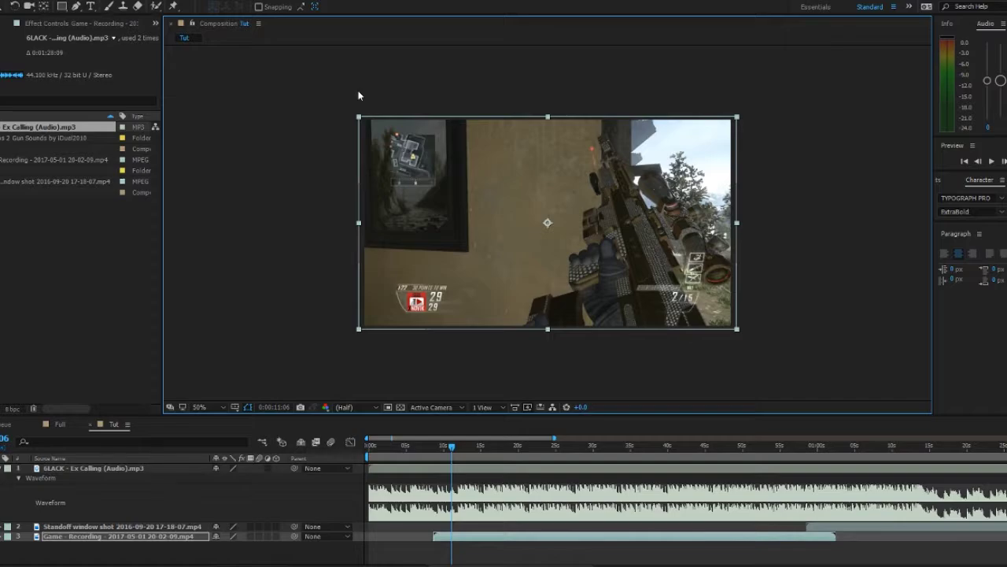
pyautogui.click(218, 405)
pyautogui.click(216, 215)
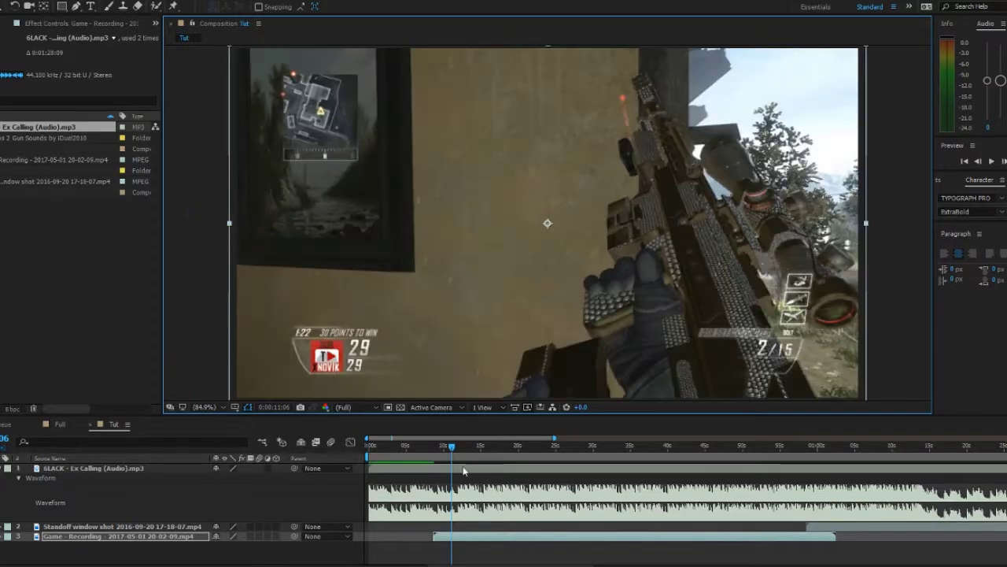
# - Enable Time Remap on the Game Recording layer with a keyframe at 0:00:10:57, and trim the layer's start to that time
pyautogui.moveTo(452, 445)
pyautogui.mouseDown()
pyautogui.moveTo(473, 445)
pyautogui.moveTo(445, 447)
pyautogui.mouseUp()
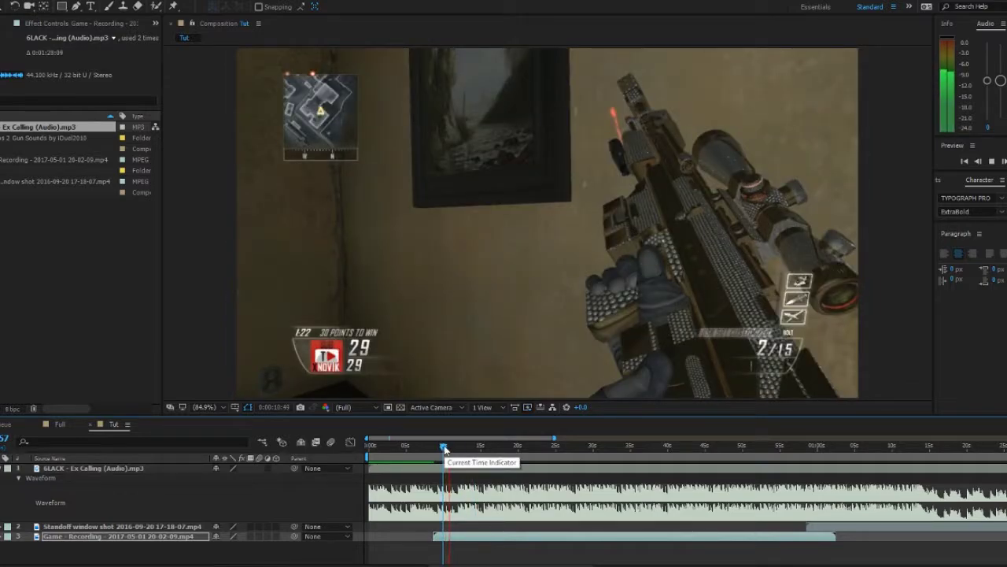
pyautogui.press('space')
pyautogui.scroll(3, 453, 492)
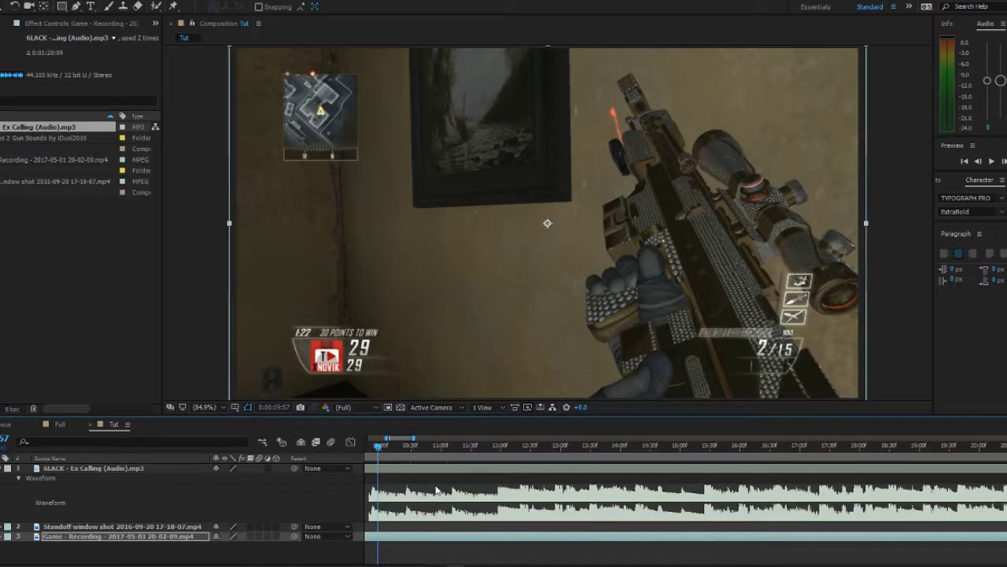
pyautogui.press('space')
pyautogui.press('space')
pyautogui.click(438, 446)
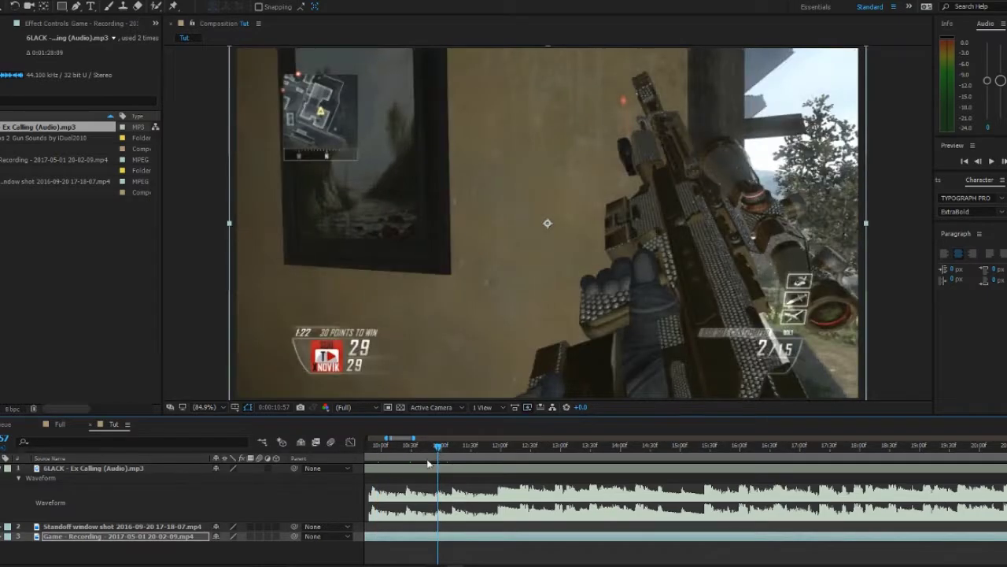
pyautogui.click(69, 537)
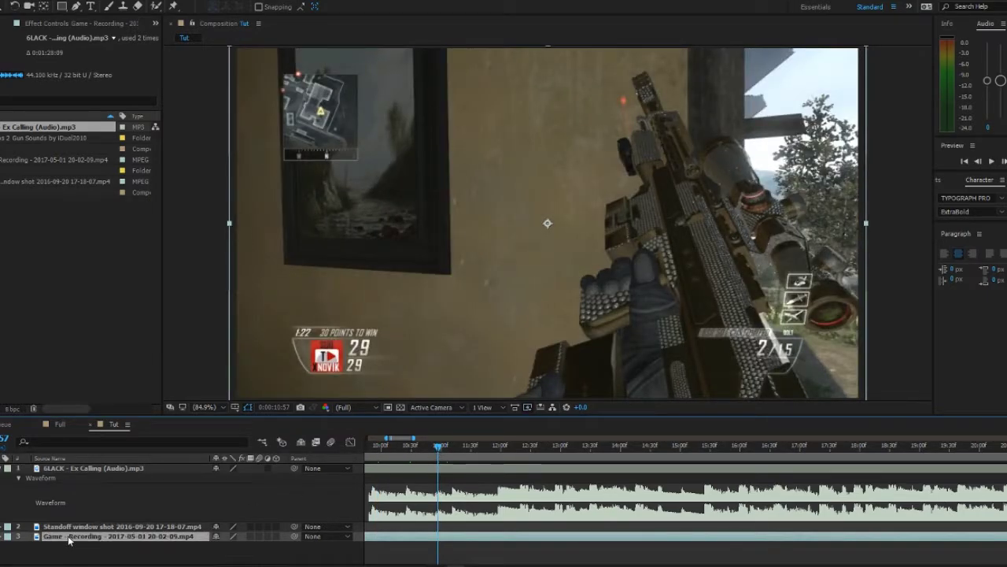
pyautogui.hotkey('ctrl', 'alt', 't')
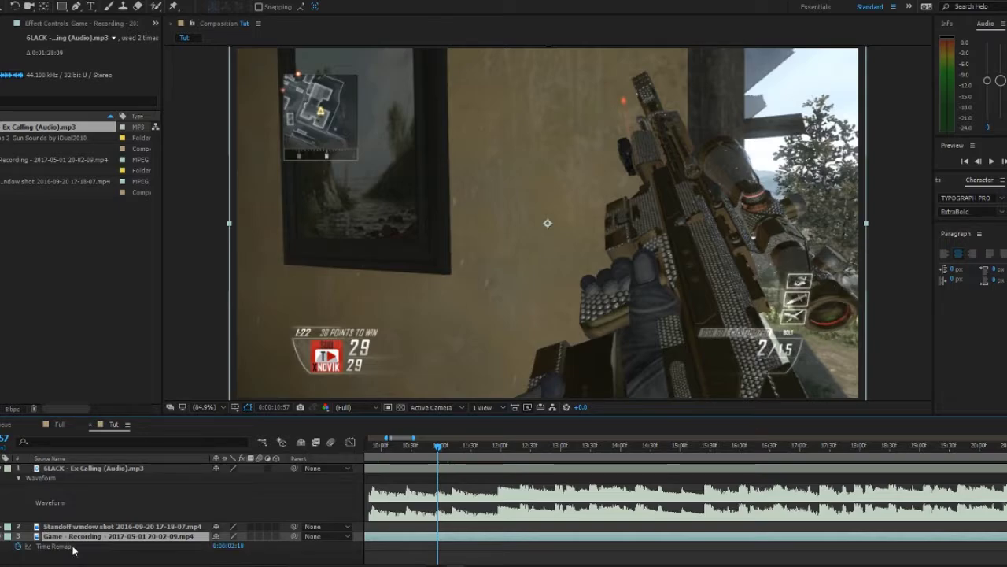
pyautogui.press('Return')
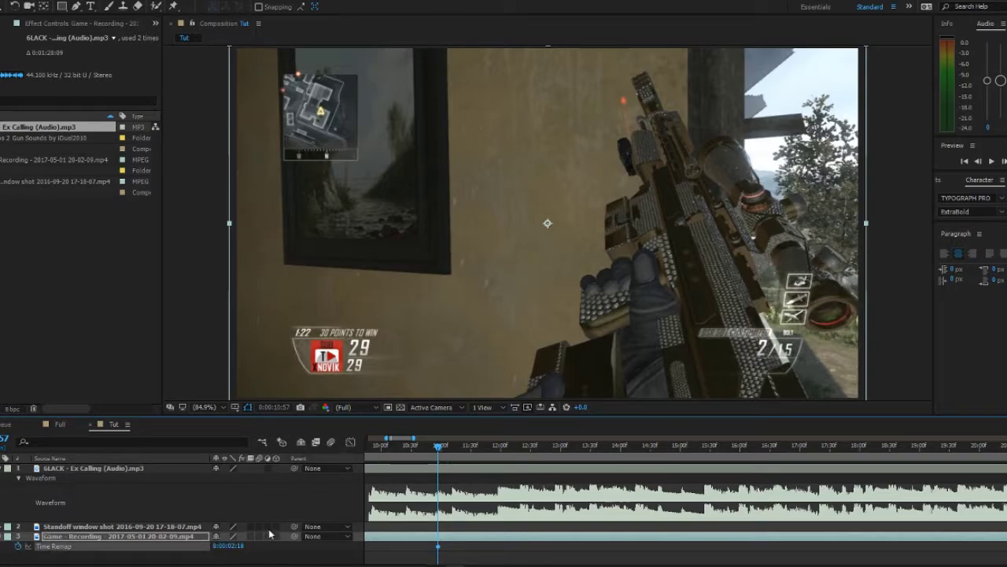
pyautogui.hotkey('alt', '[')
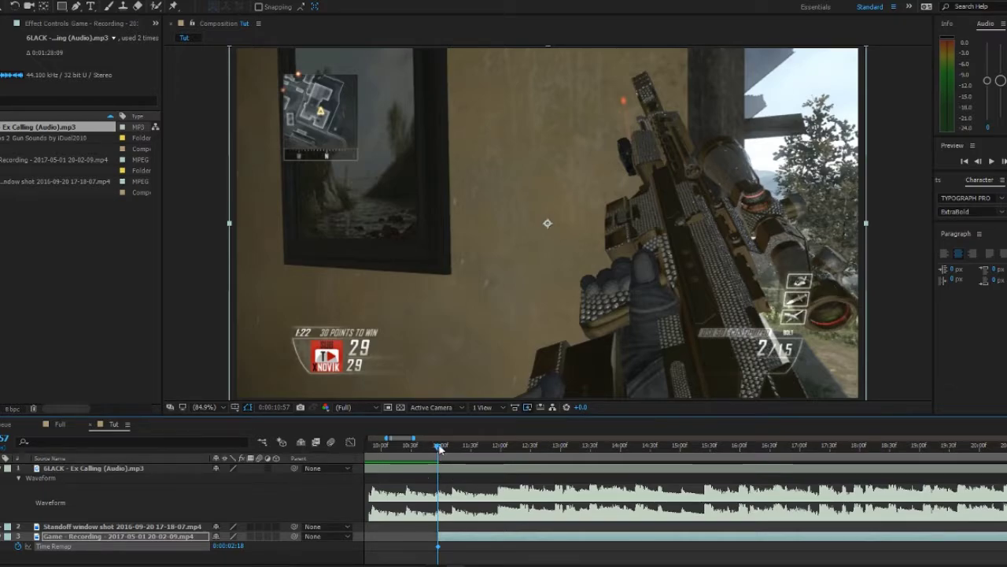
# - Add a second Time Remap keyframe at 0:00:11:59 and move it to 0:00:11:12, at the next beat in the waveform
pyautogui.moveTo(440, 446); pyautogui.dragTo(500, 447)
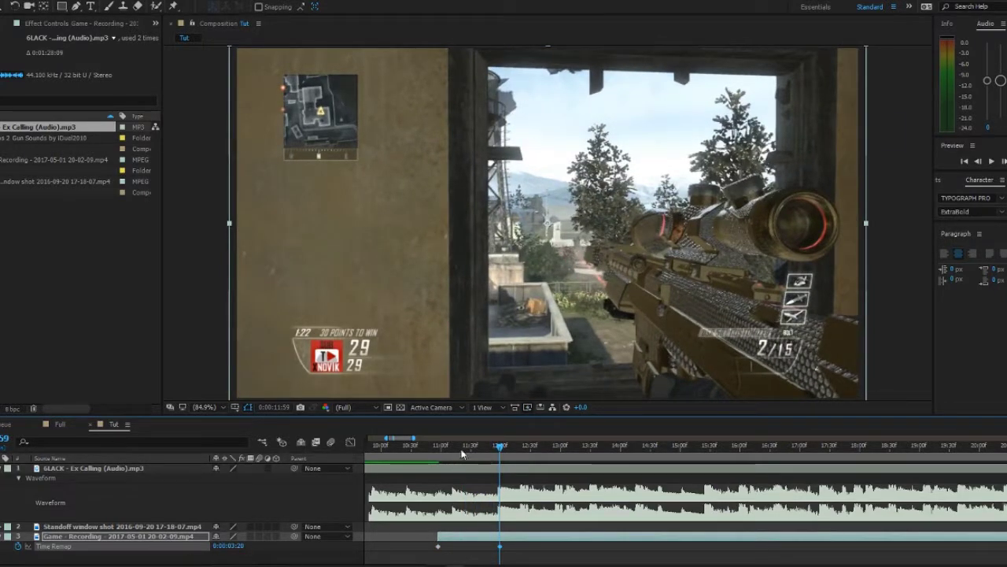
pyautogui.click(438, 447)
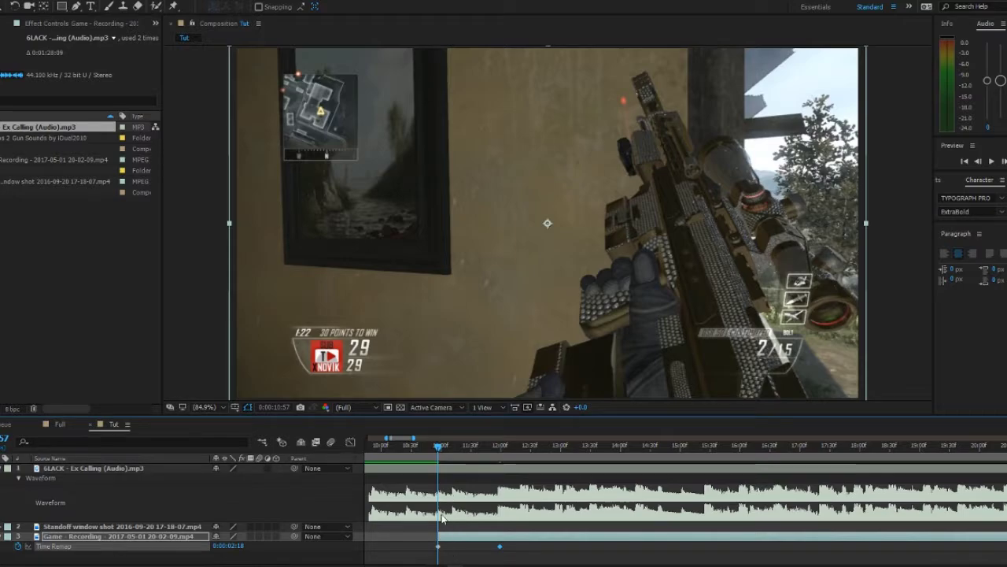
pyautogui.click(439, 547)
pyautogui.click(438, 537)
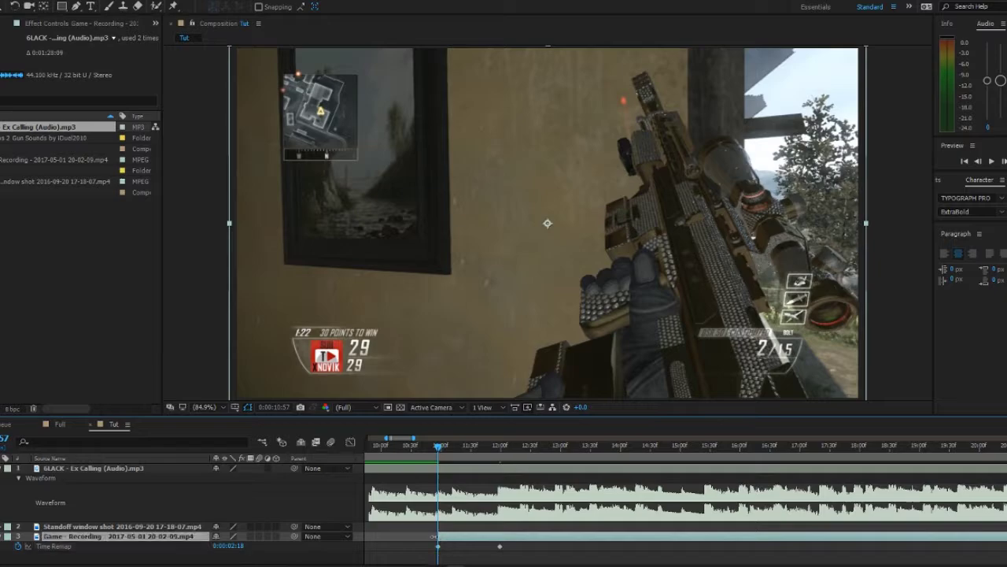
pyautogui.moveTo(441, 450); pyautogui.dragTo(449, 450)
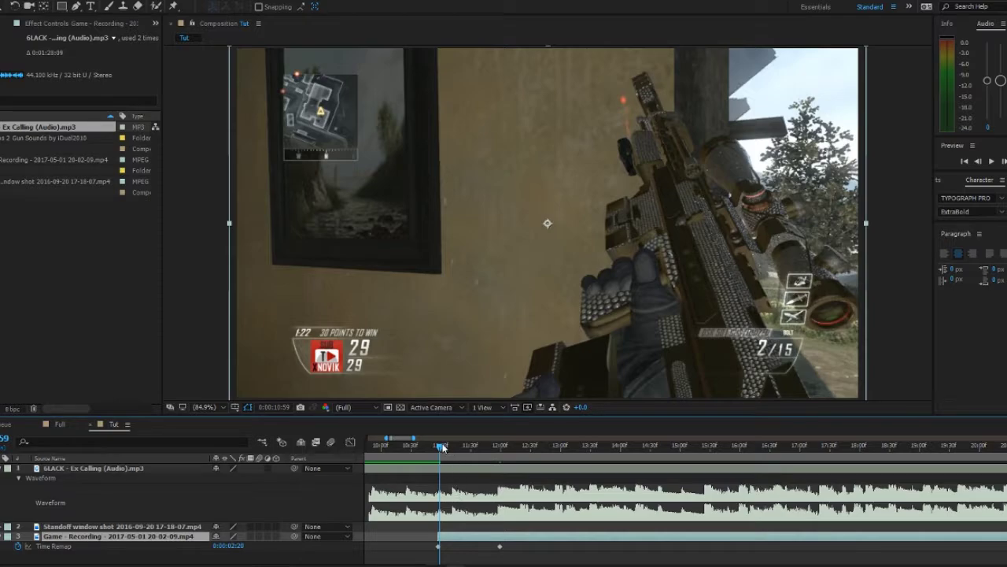
pyautogui.moveTo(444, 448); pyautogui.dragTo(454, 448)
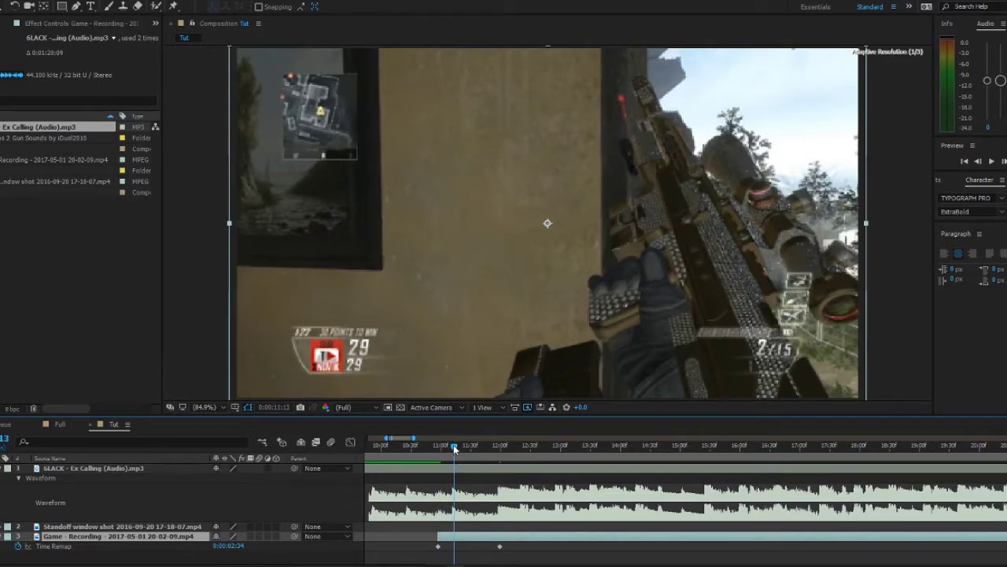
pyautogui.moveTo(499, 547); pyautogui.dragTo(453, 547)
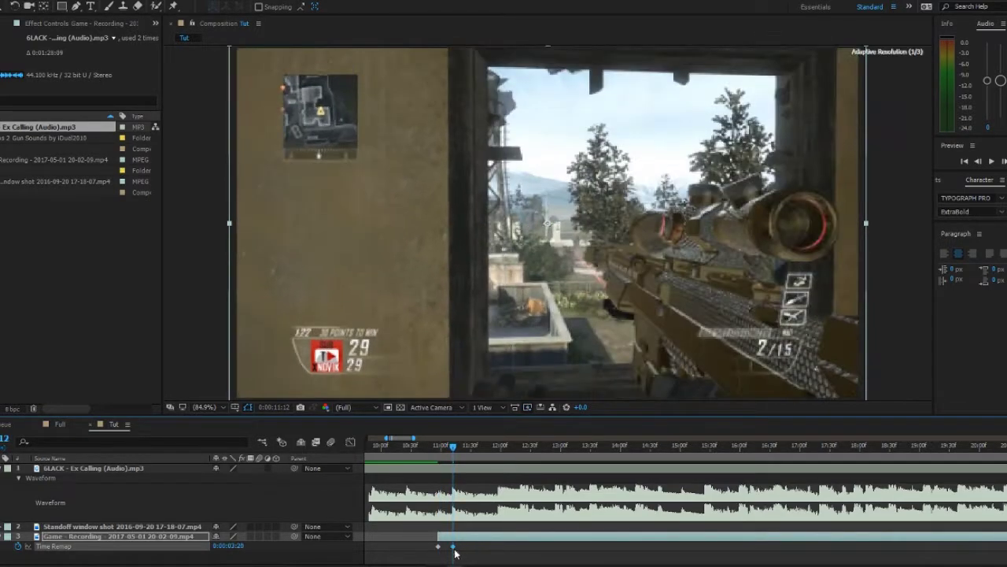
pyautogui.press('space')
pyautogui.press('space')
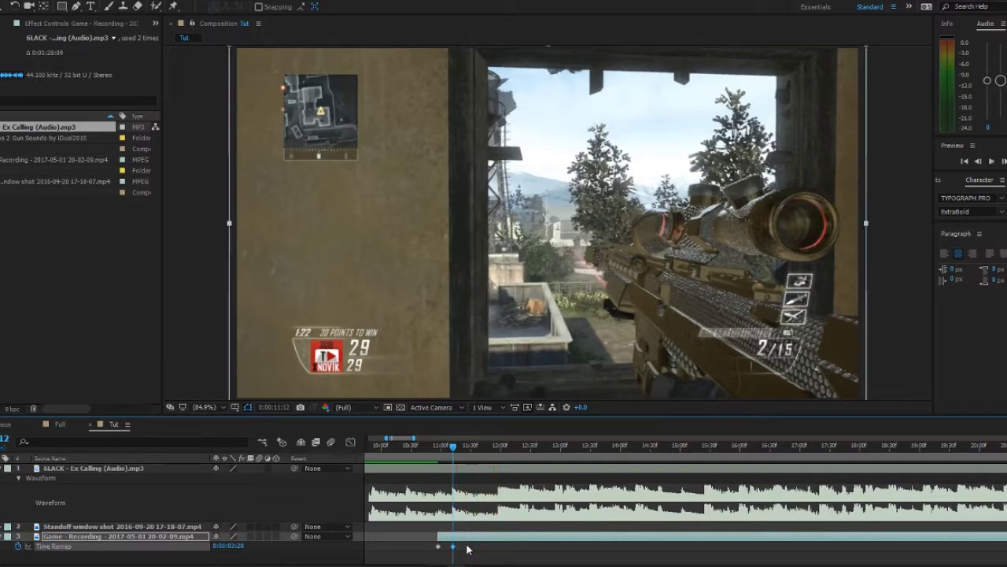
# - Set Time Remap on the Game Recording layer to 0:00:16:32 at 0:00:11:39 and to 0:00:18:13 at 0:00:11:58
pyautogui.moveTo(453, 450); pyautogui.dragTo(455, 450)
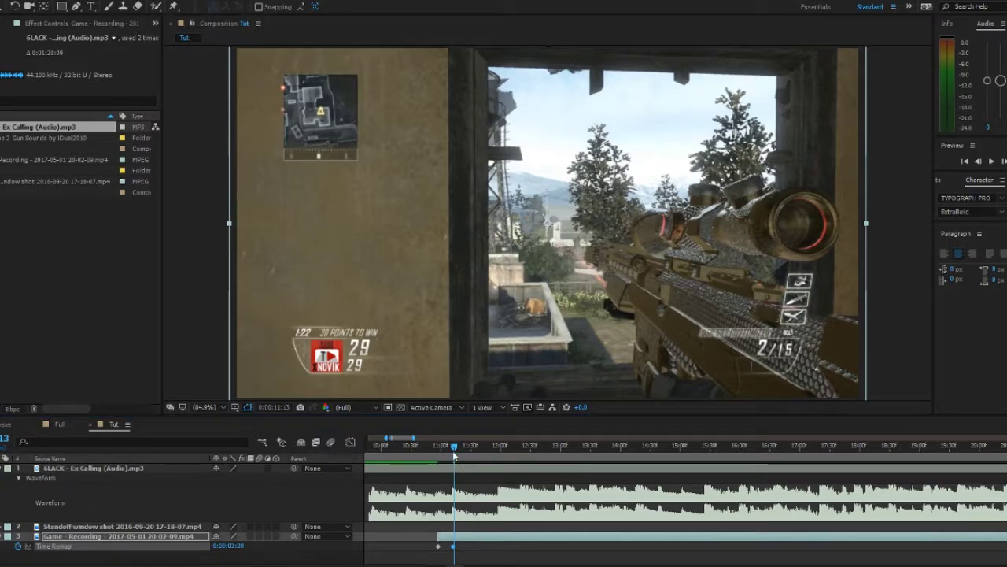
pyautogui.moveTo(453, 452); pyautogui.dragTo(480, 451)
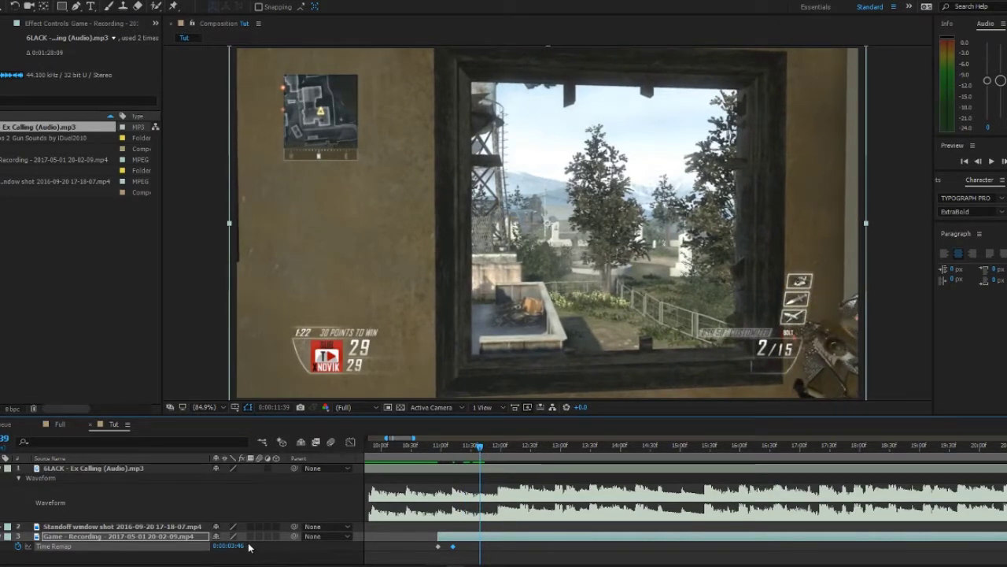
pyautogui.moveTo(248, 547); pyautogui.dragTo(647, 536)
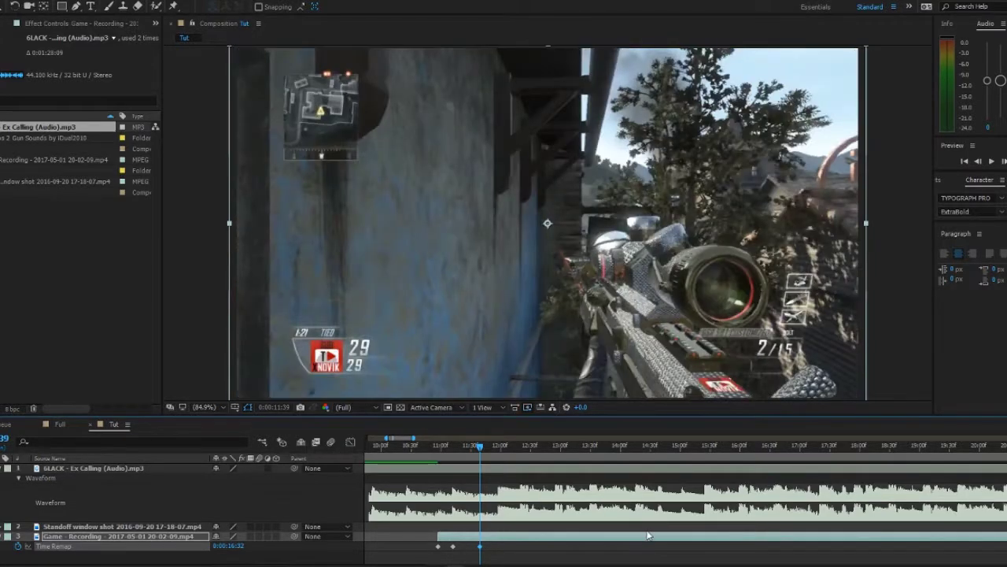
pyautogui.press('space')
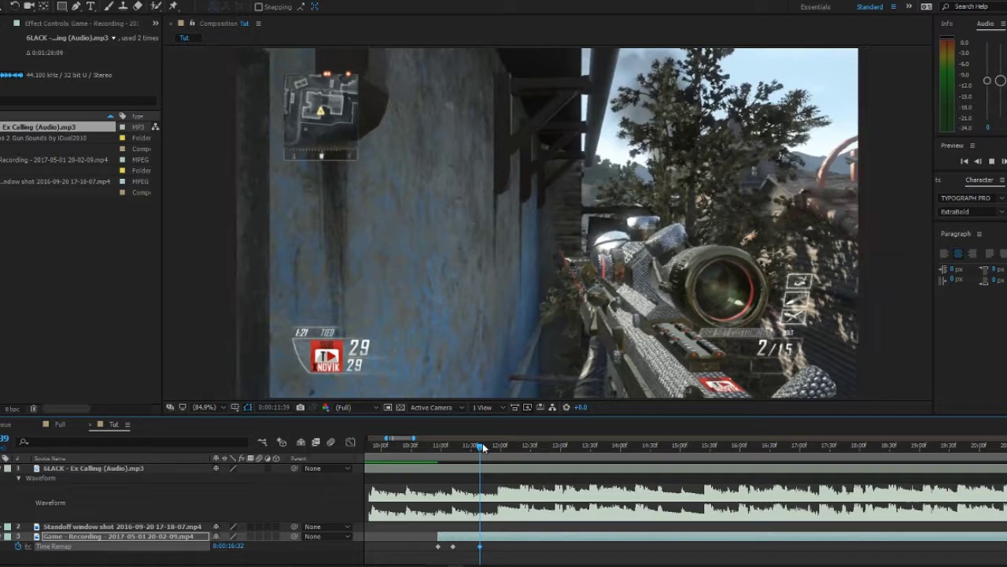
pyautogui.press('space')
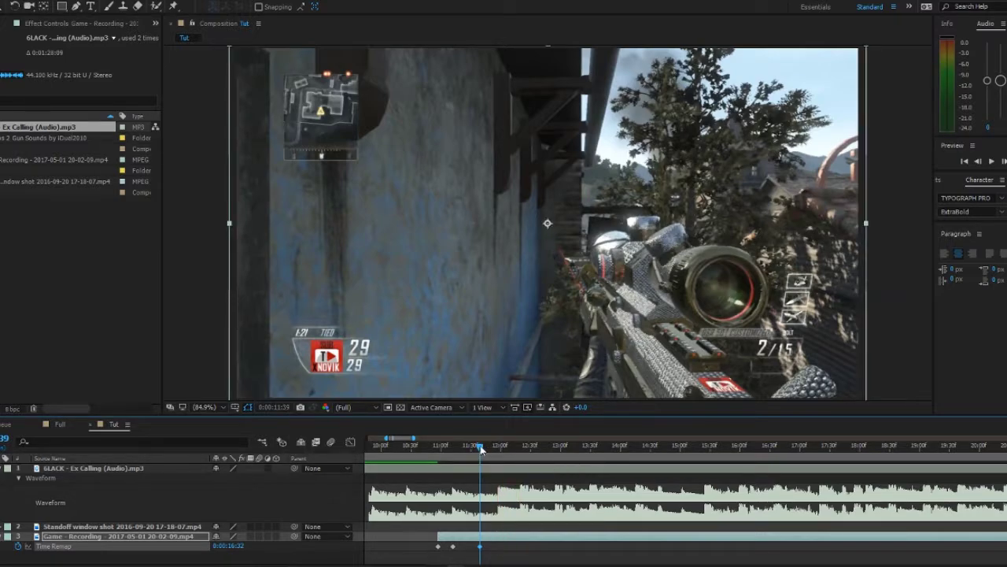
pyautogui.moveTo(481, 448); pyautogui.dragTo(499, 447)
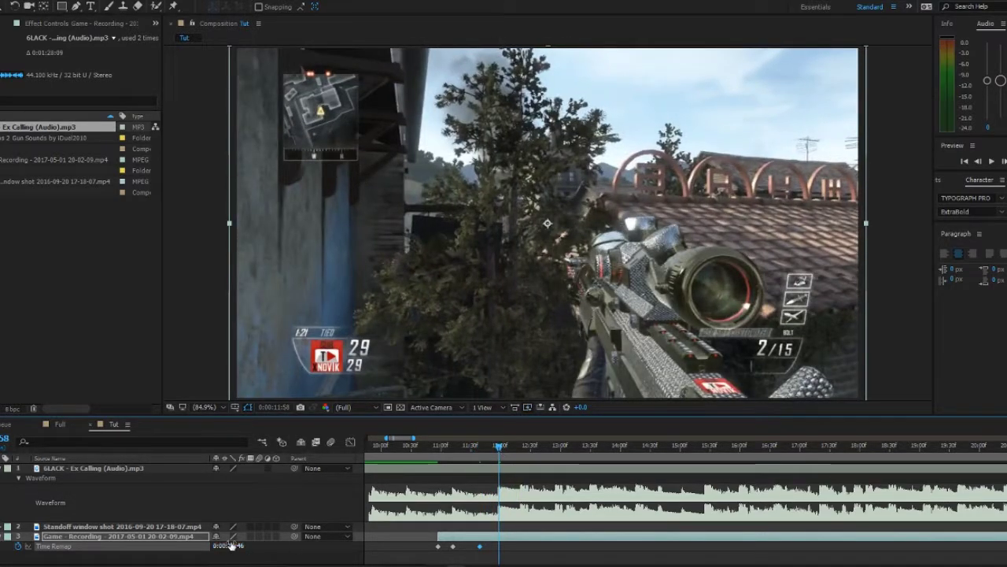
pyautogui.moveTo(232, 545); pyautogui.dragTo(254, 546)
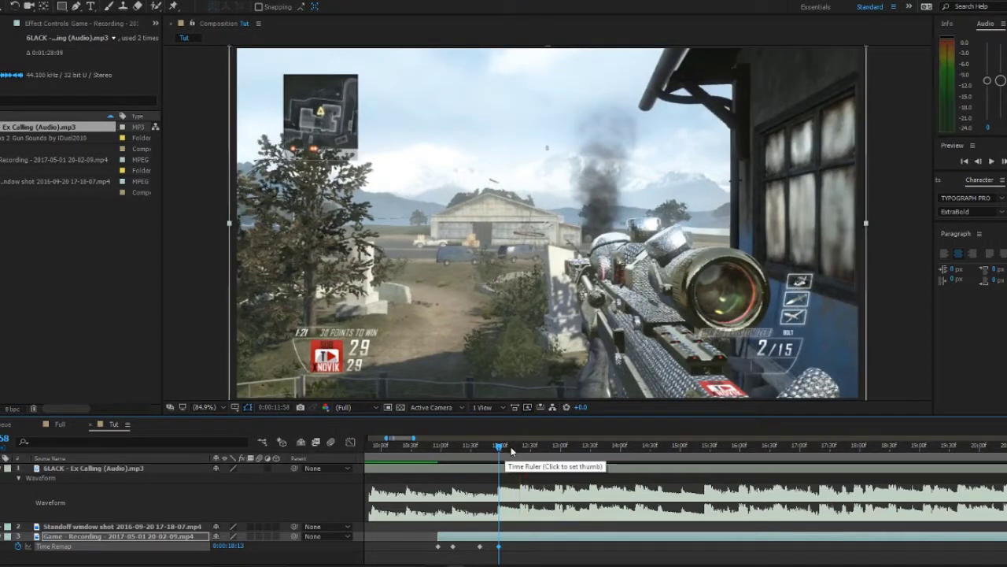
# - Set Time Remap on the Game Recording layer to 0:00:20:03 at 0:00:12:21
pyautogui.moveTo(504, 448); pyautogui.dragTo(524, 448)
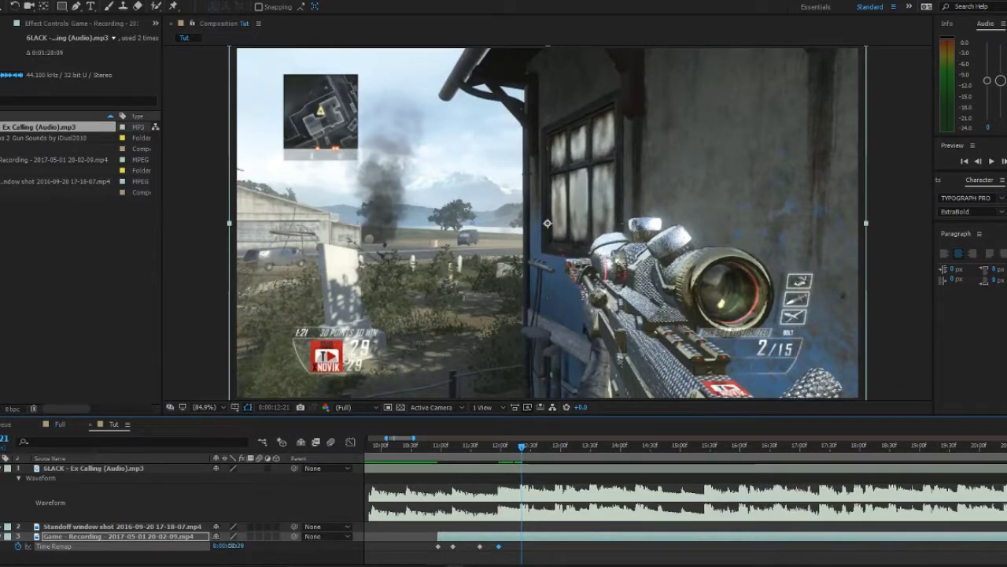
pyautogui.moveTo(228, 545); pyautogui.dragTo(281, 543)
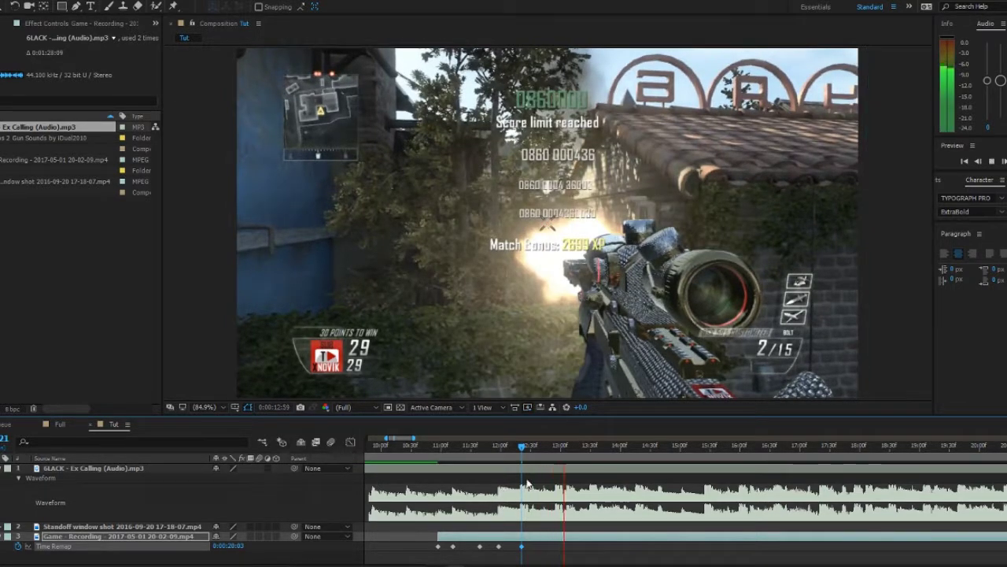
# - Add a Time Remap keyframe on the Game Recording layer at 0:00:18:01 and move it to the beat at 0:00:12:55
pyautogui.scroll(1, 552, 499)
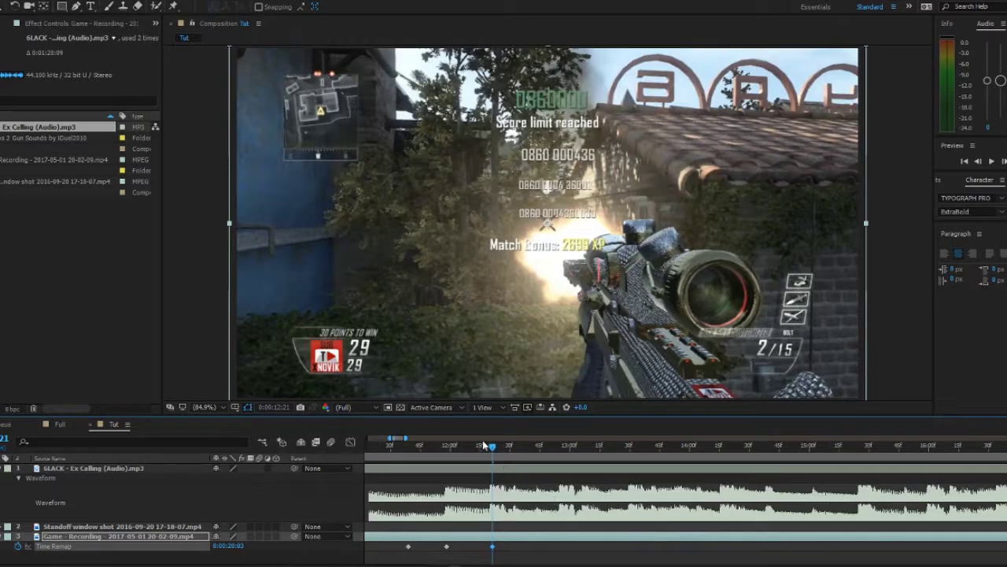
pyautogui.moveTo(494, 450); pyautogui.dragTo(508, 452)
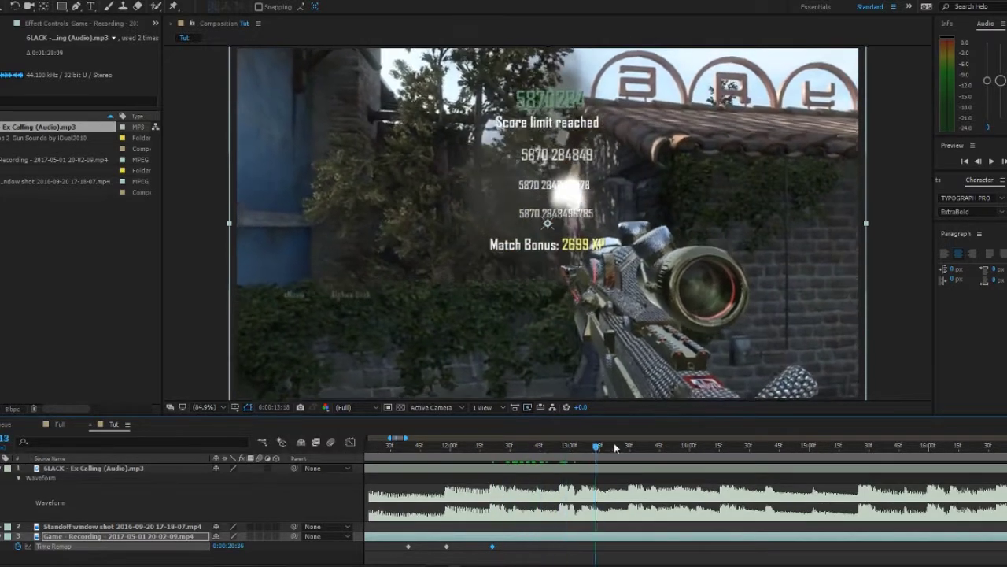
pyautogui.scroll(-1, 544, 488)
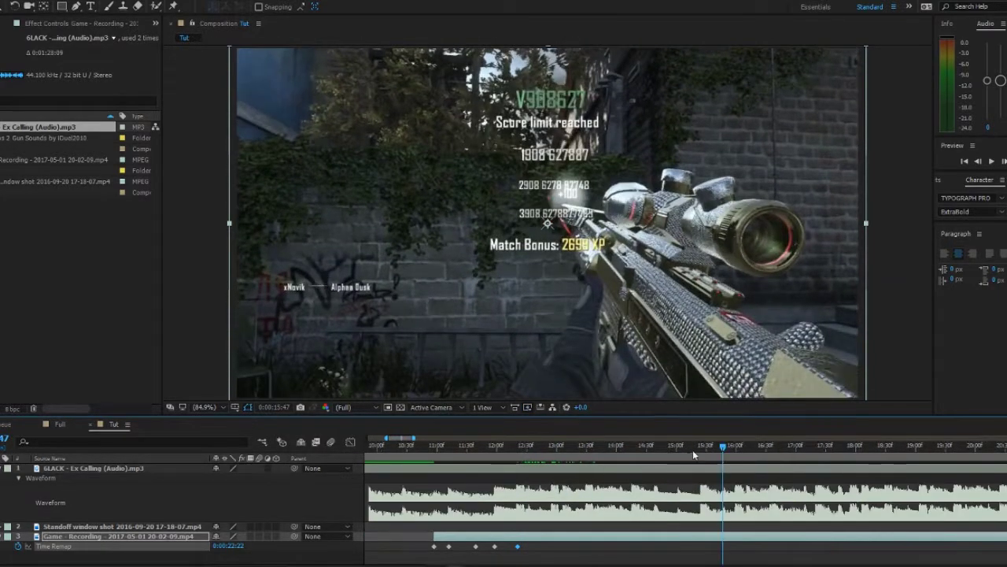
pyautogui.moveTo(721, 447); pyautogui.dragTo(856, 446)
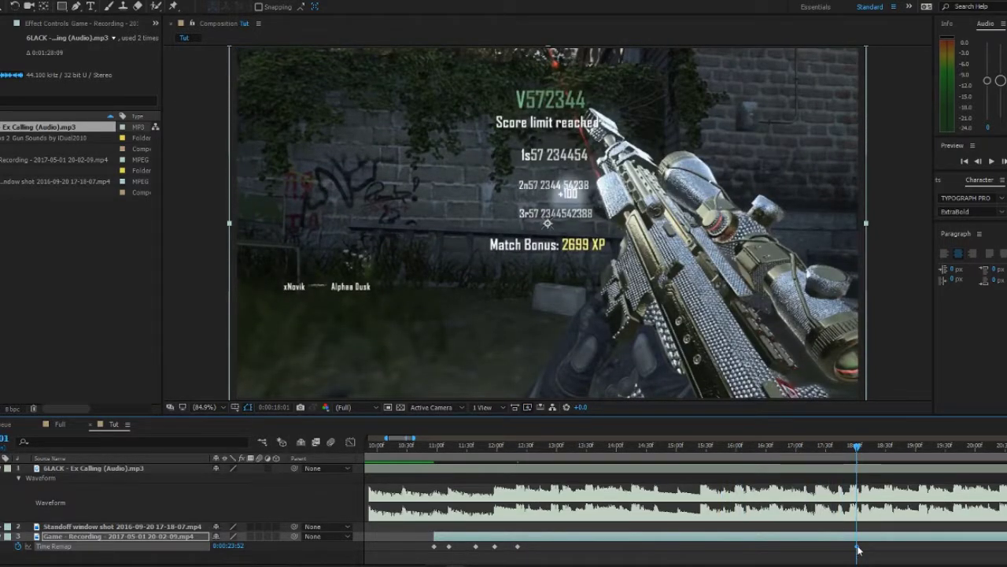
pyautogui.moveTo(858, 547); pyautogui.dragTo(554, 547)
pyautogui.scroll(1, 525, 541)
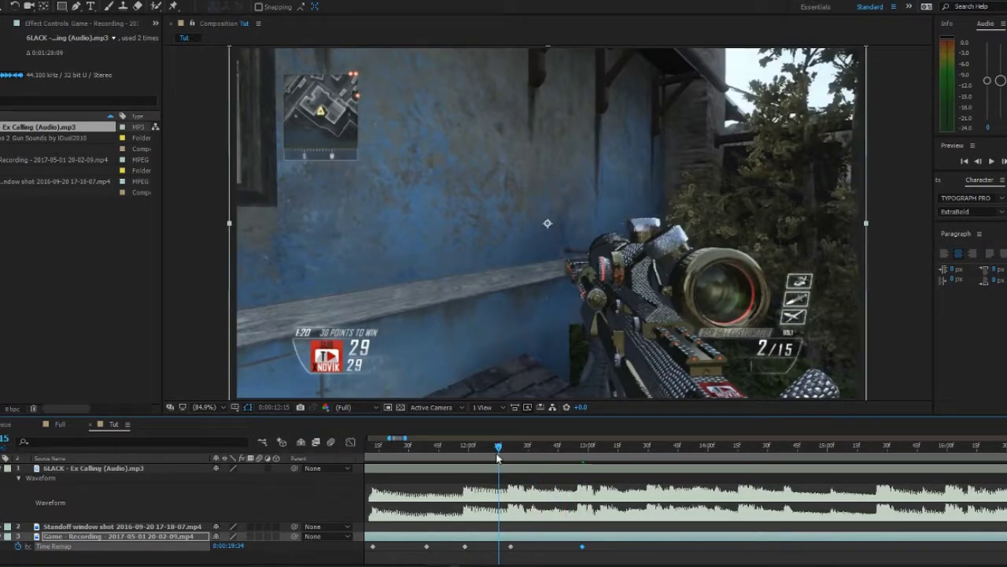
pyautogui.moveTo(497, 456); pyautogui.dragTo(581, 451)
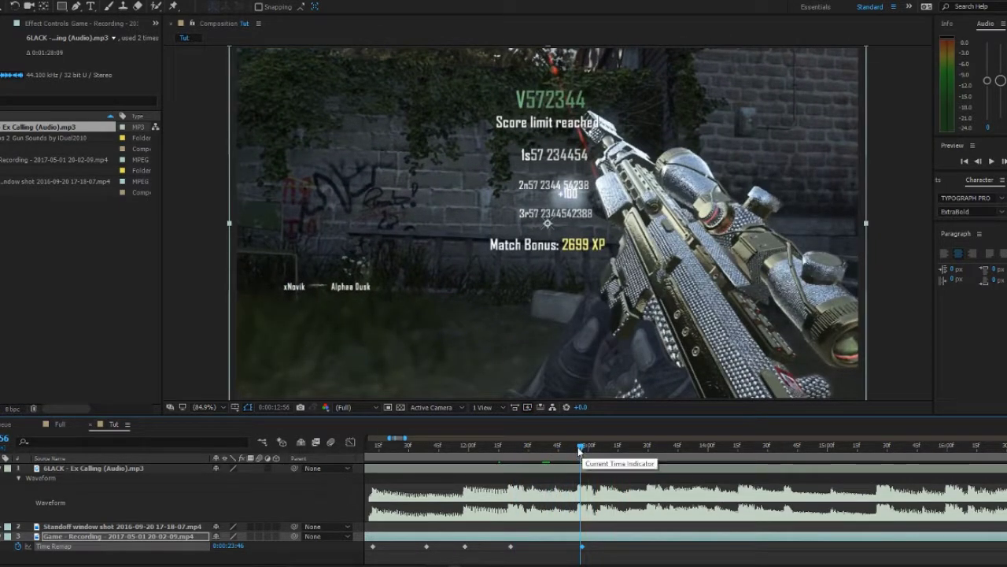
pyautogui.moveTo(582, 450)
pyautogui.mouseDown()
pyautogui.moveTo(605, 452)
pyautogui.moveTo(580, 452)
pyautogui.mouseUp()
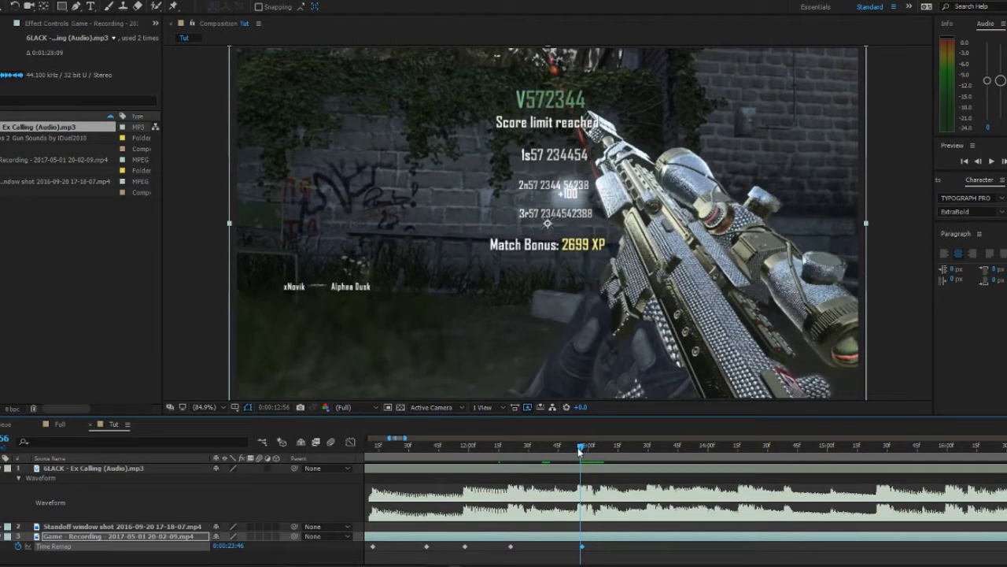
pyautogui.moveTo(582, 547); pyautogui.dragTo(579, 547)
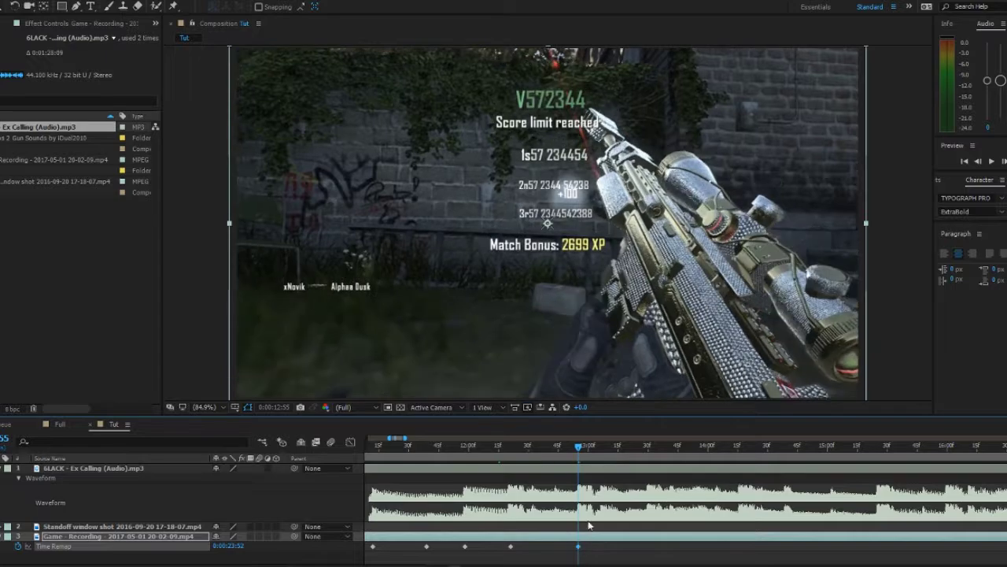
# - Add a Time Remap keyframe at 0:00:26:26, move it to the beat at 0:00:13:06, and trim the Game Recording layer's end there
pyautogui.moveTo(582, 450); pyautogui.dragTo(893, 450)
pyautogui.press('-')
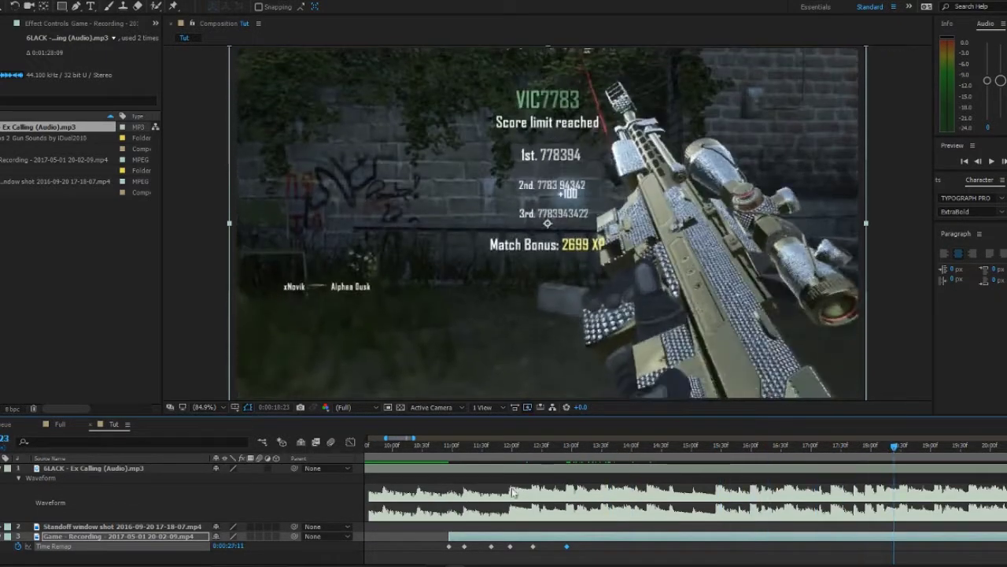
pyautogui.press('-')
pyautogui.moveTo(705, 448); pyautogui.dragTo(947, 450)
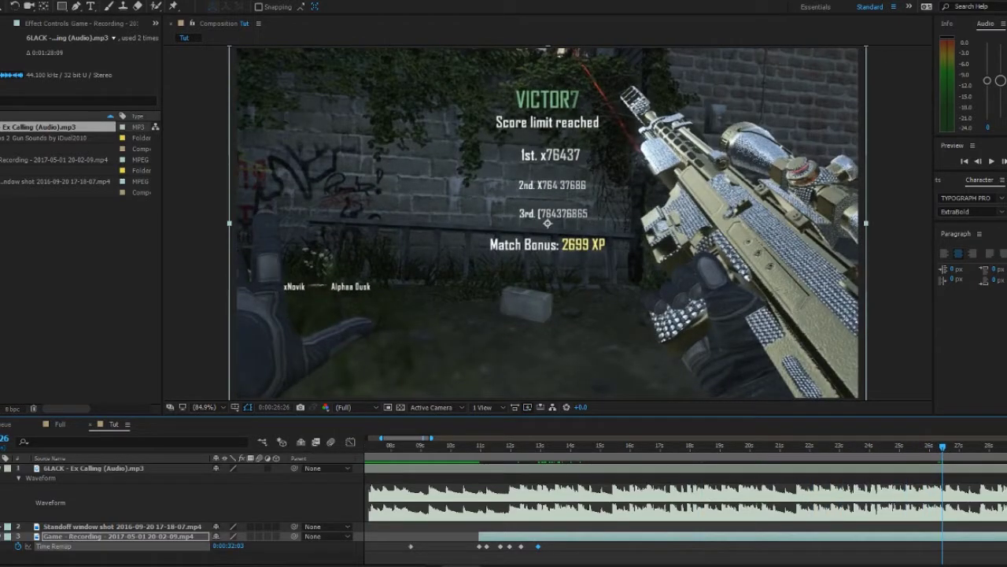
pyautogui.moveTo(945, 547); pyautogui.dragTo(547, 557)
pyautogui.scroll(2, 544, 553)
pyautogui.scroll(2, 544, 554)
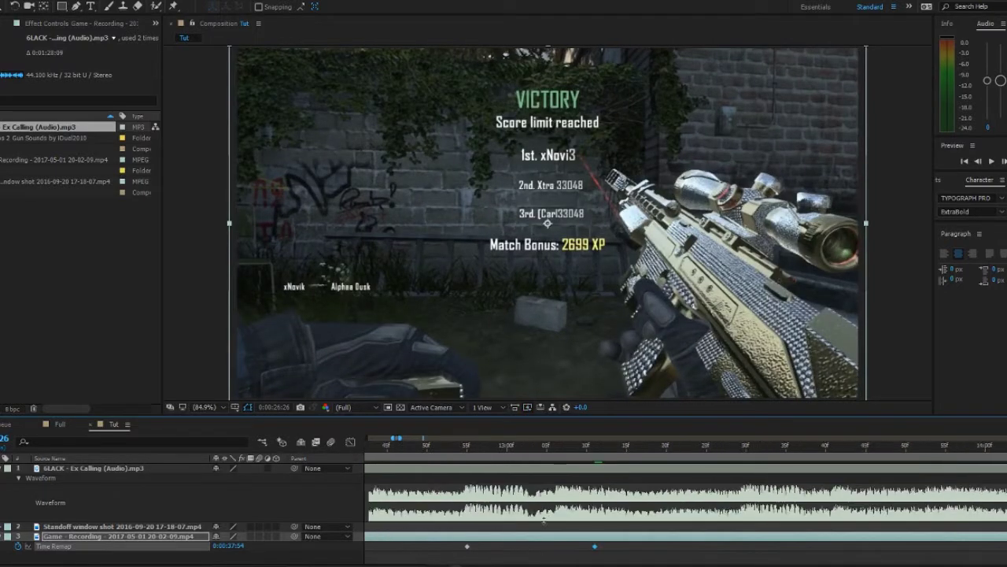
pyautogui.moveTo(555, 451); pyautogui.dragTo(555, 452)
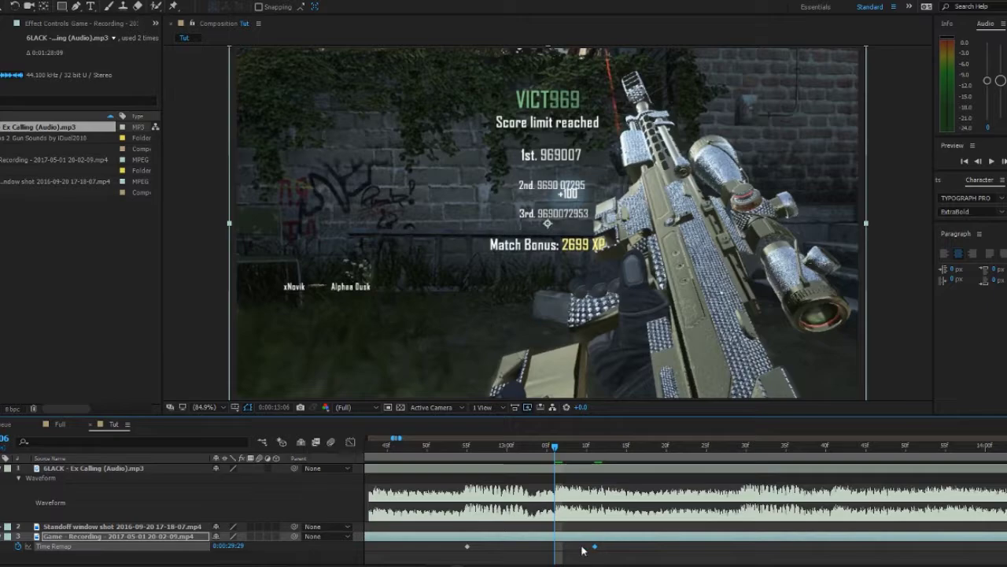
pyautogui.moveTo(594, 546); pyautogui.dragTo(559, 549)
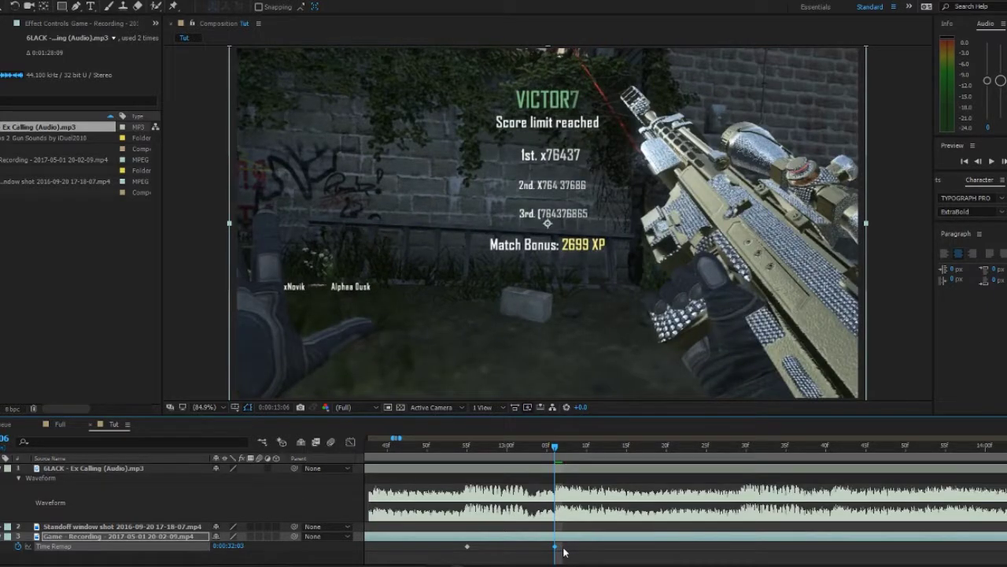
pyautogui.hotkey('alt', ']')
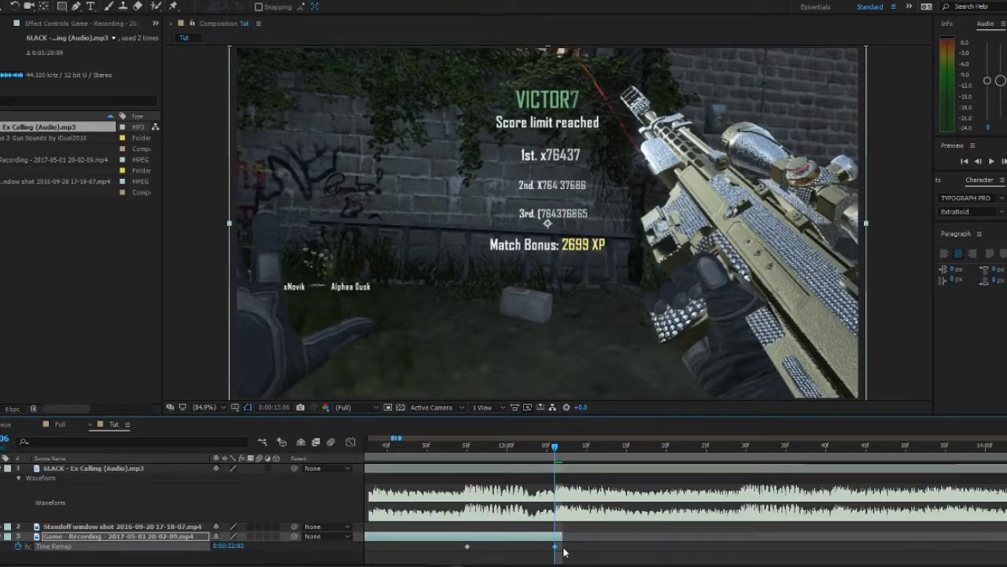
# - Apply Easy Ease to the Time Remap keyframes within the trimmed clip and examine their curve in an enlarged Graph Editor
pyautogui.scroll(-4, 607, 500)
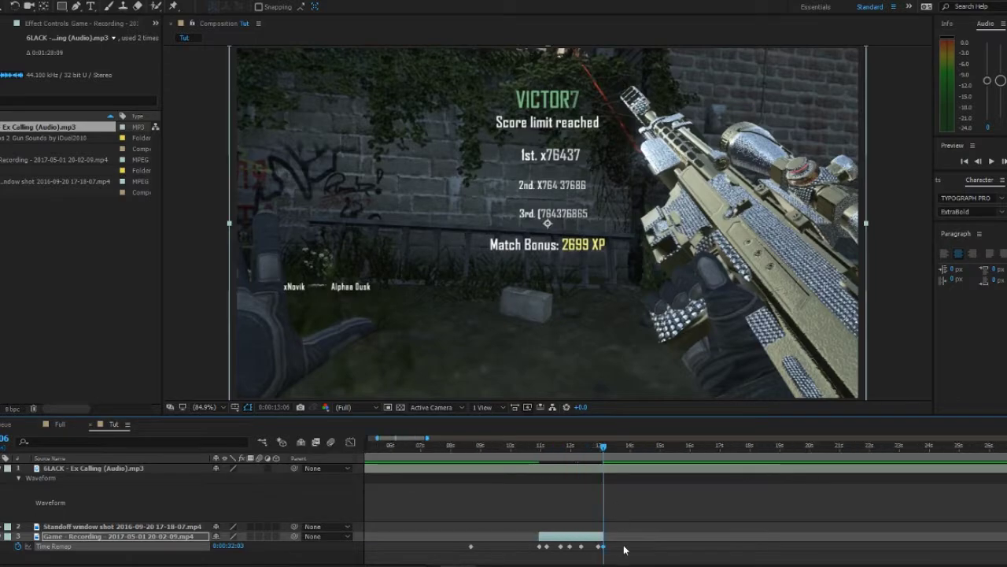
pyautogui.scroll(2, 594, 554)
pyautogui.scroll(-1, 684, 547)
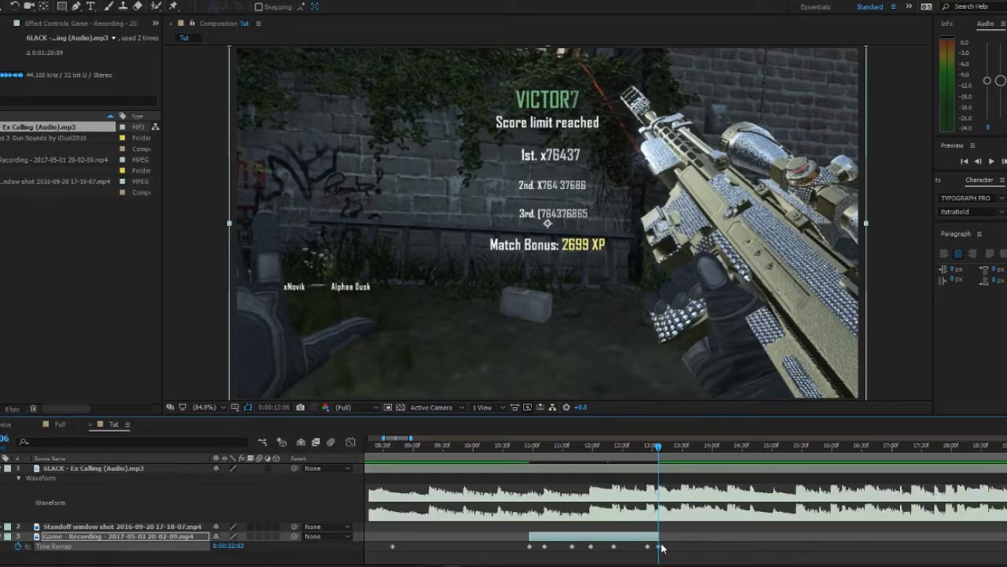
pyautogui.moveTo(674, 548); pyautogui.dragTo(518, 557)
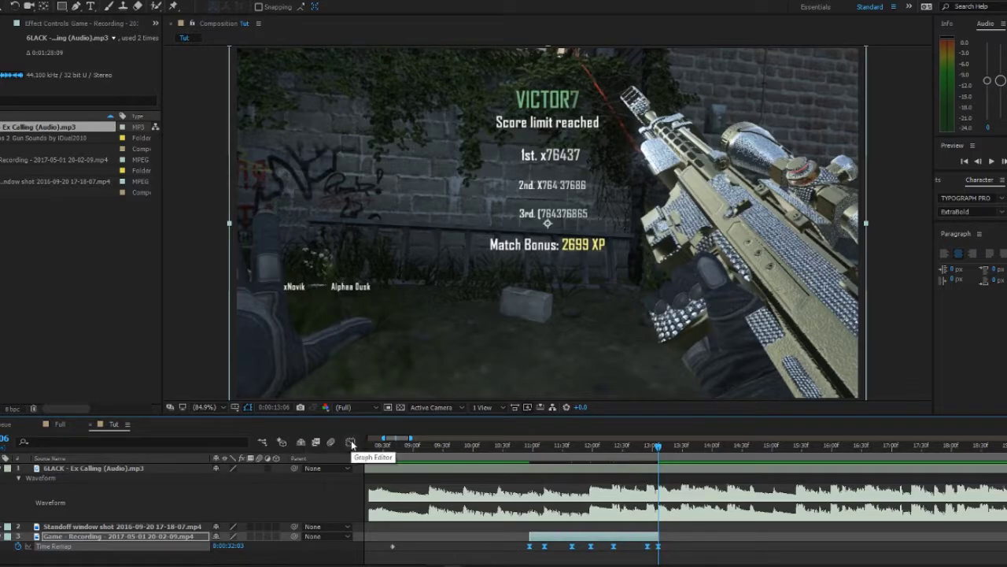
pyautogui.click(351, 443)
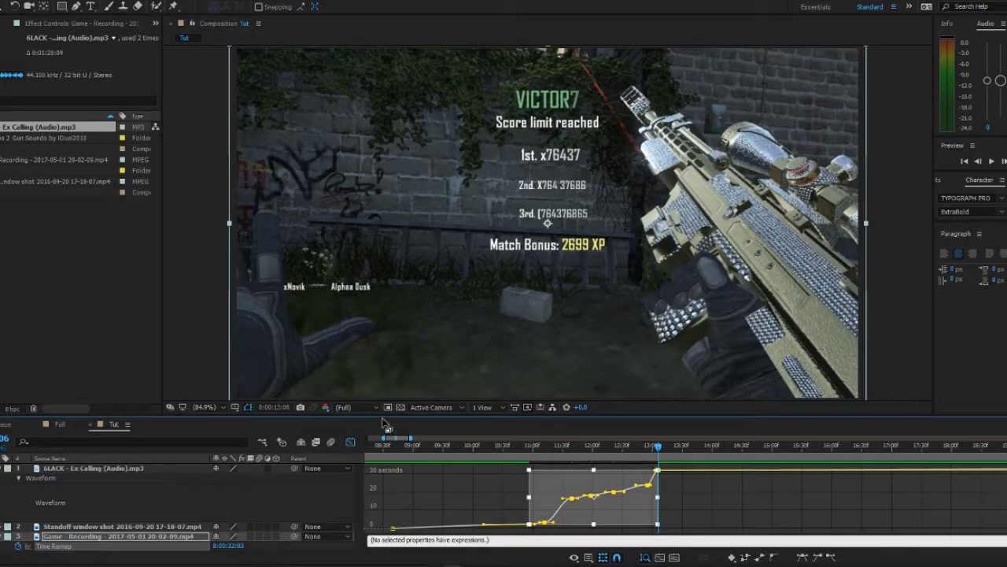
pyautogui.moveTo(384, 415); pyautogui.dragTo(402, 285)
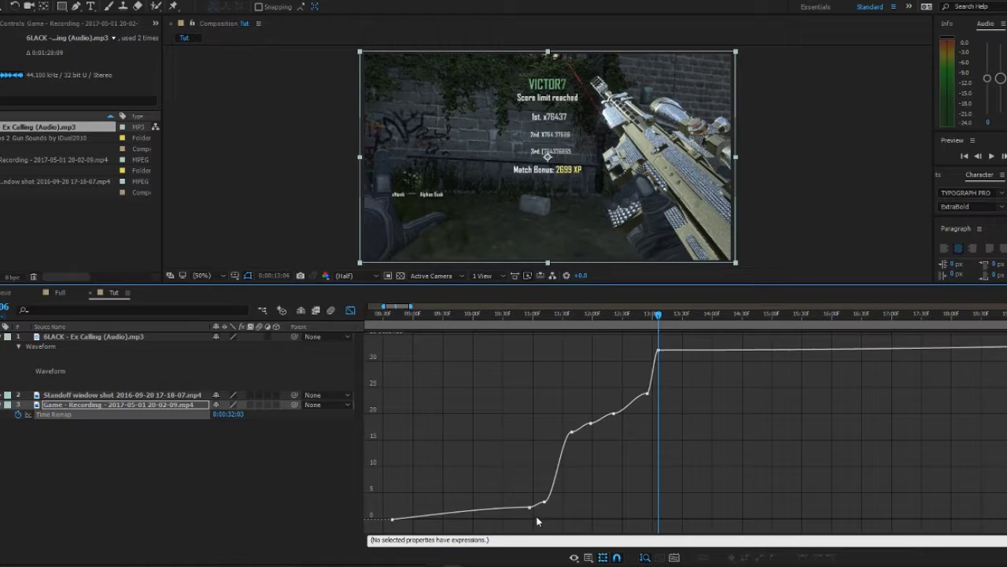
pyautogui.scroll(5, 537, 521)
pyautogui.scroll(-5, 436, 397)
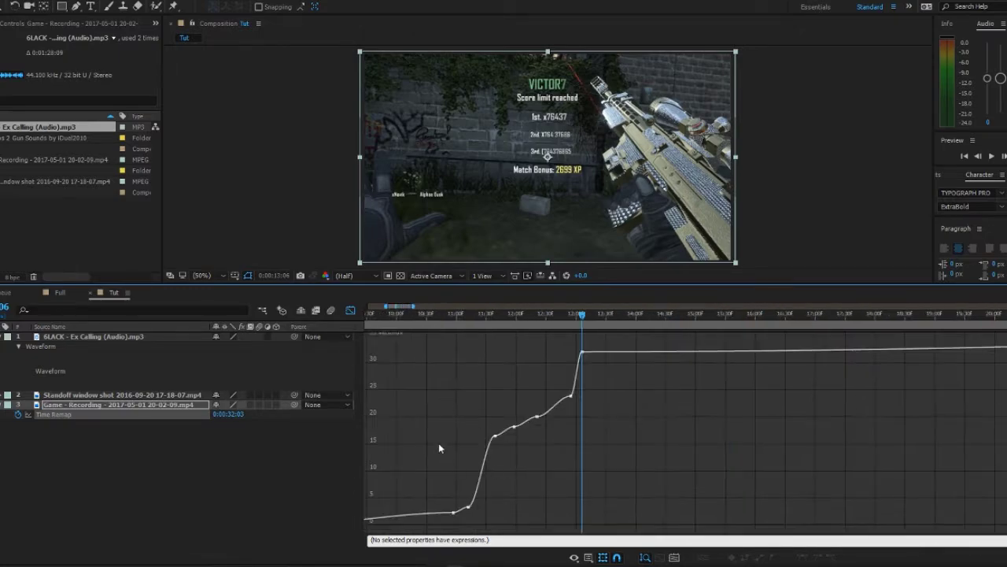
# - Try reshaping the easing of the selected Time Remap keyframes in the graph, and undo back to linear keyframes
pyautogui.moveTo(438, 365); pyautogui.dragTo(607, 525)
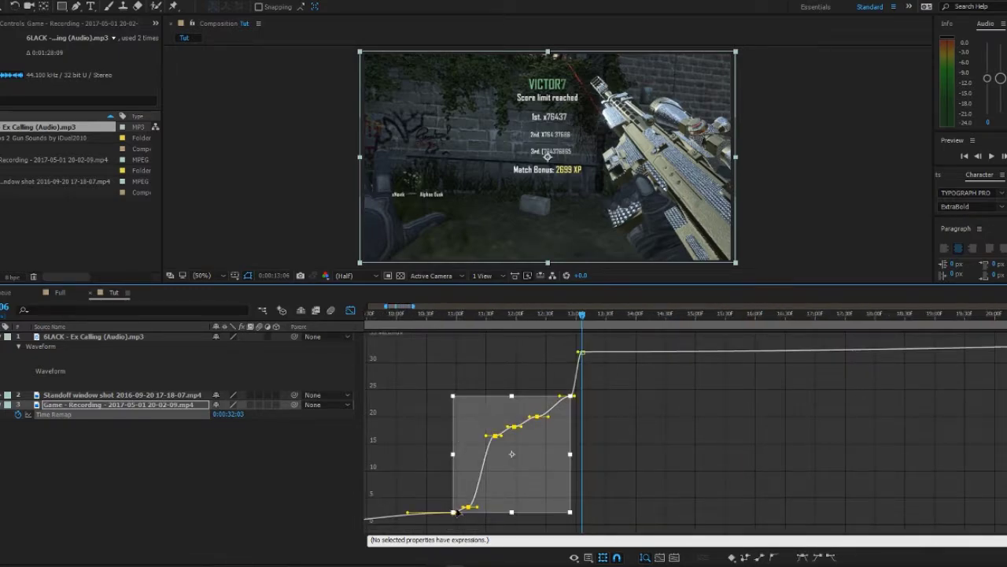
pyautogui.press('F9')
pyautogui.click(421, 432)
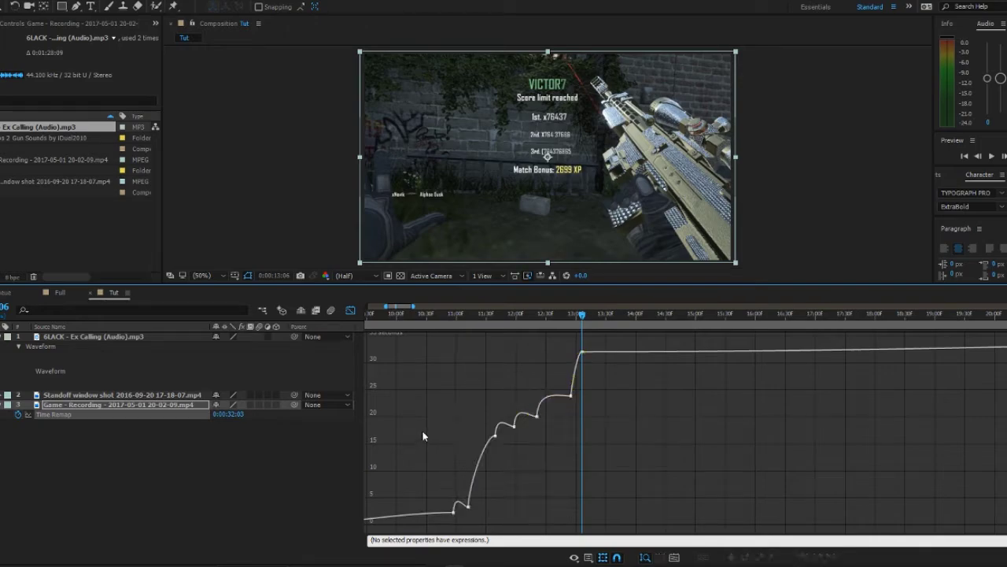
pyautogui.hotkey('ctrl', 'z')
pyautogui.hotkey('ctrl', 'z')
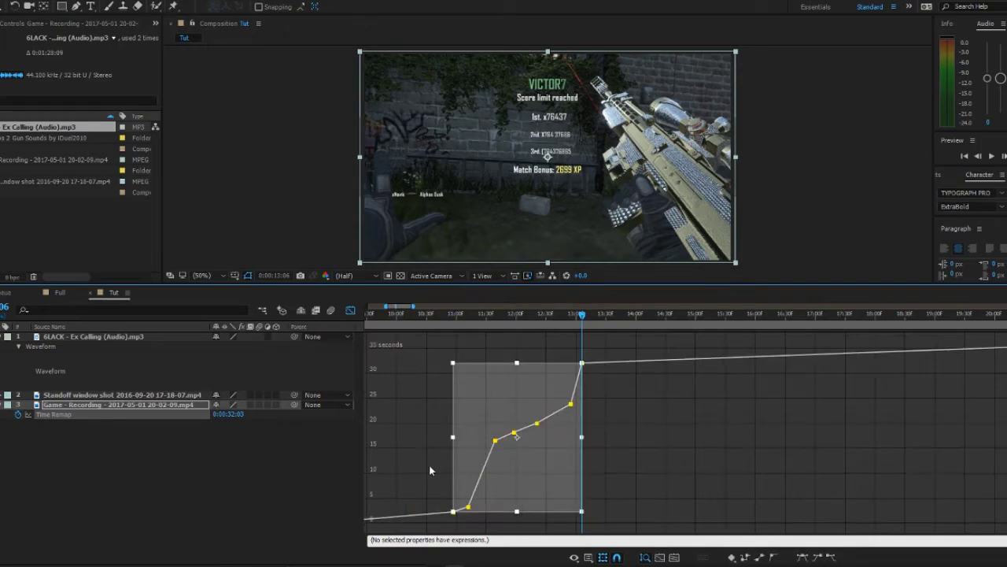
pyautogui.click(430, 467)
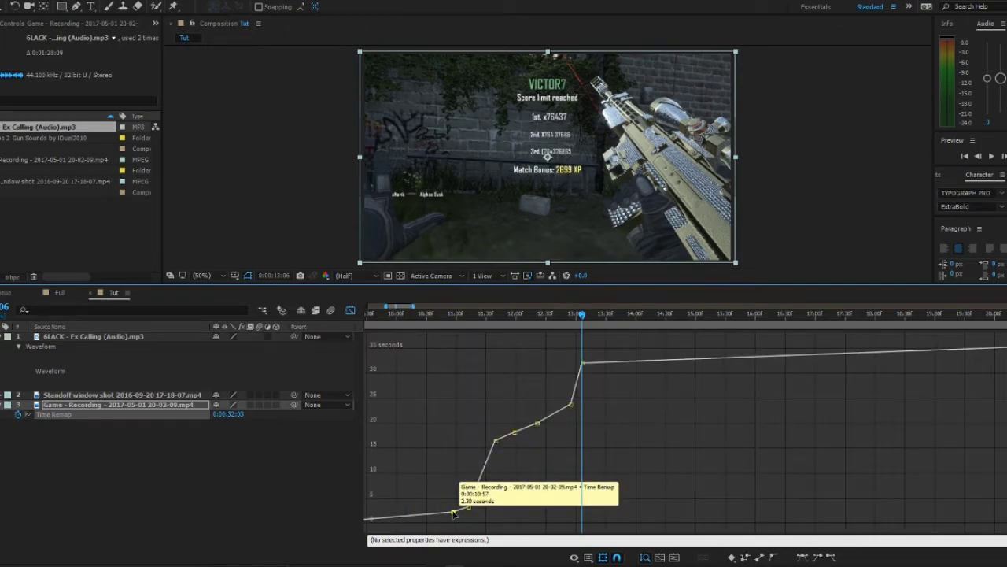
# - Apply Easy Ease to the Time Remap keyframes from 0:00:10:57 to 0:00:13:06 and show their curve in the Graph Editor
pyautogui.click(351, 310)
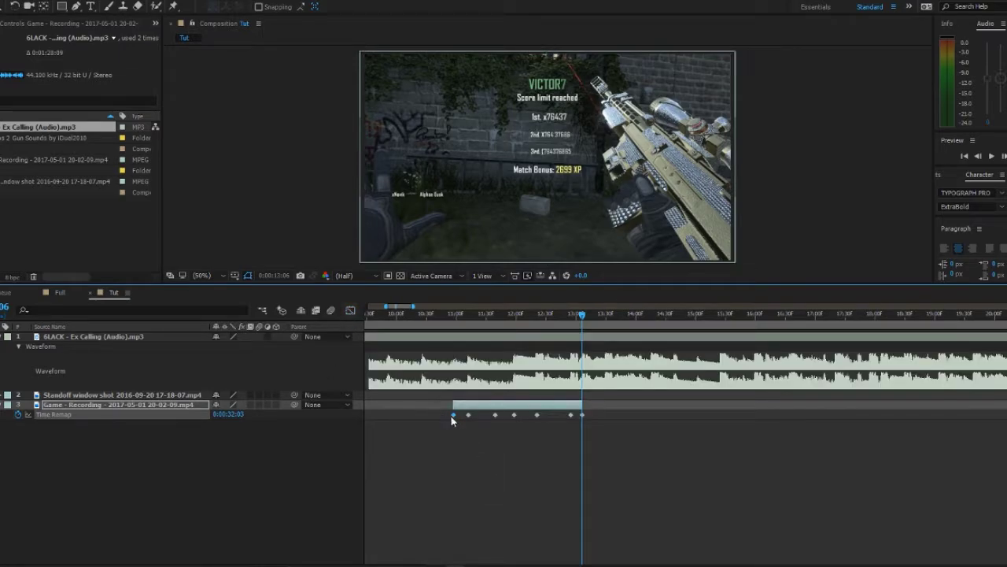
pyautogui.moveTo(451, 420); pyautogui.dragTo(589, 425)
pyautogui.press('F9')
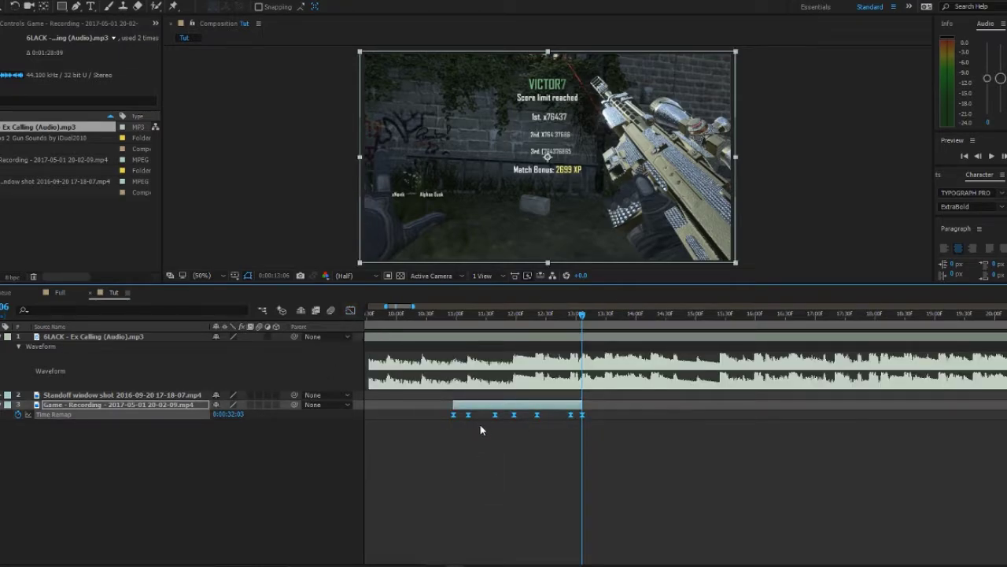
pyautogui.click(351, 310)
pyautogui.click(433, 494)
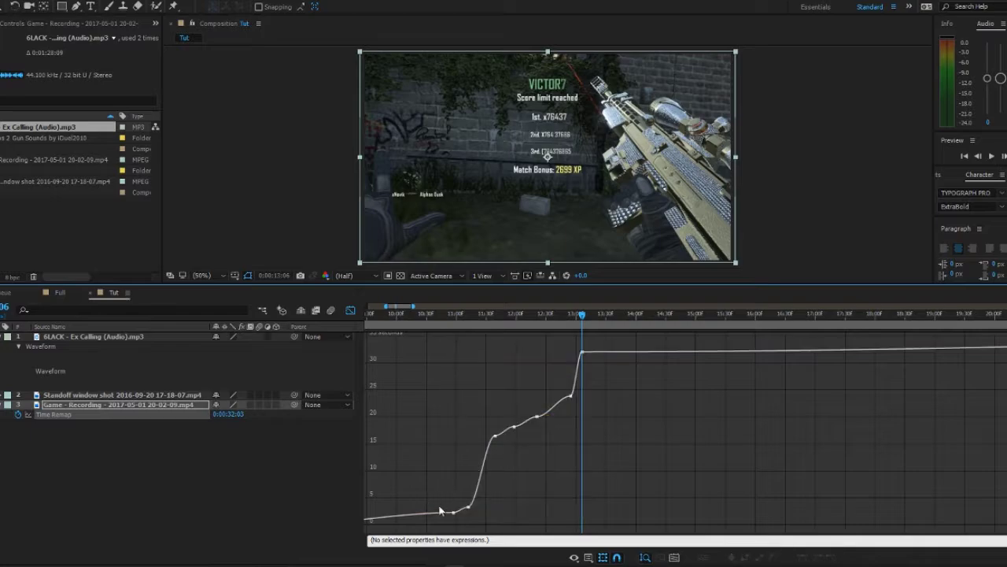
# - Select the Time Remap keyframe at 0:00:10:57 in the graph and move the current time to the 0:00:11:12 keyframe
pyautogui.scroll(5, 456, 527)
pyautogui.scroll(-1, 508, 521)
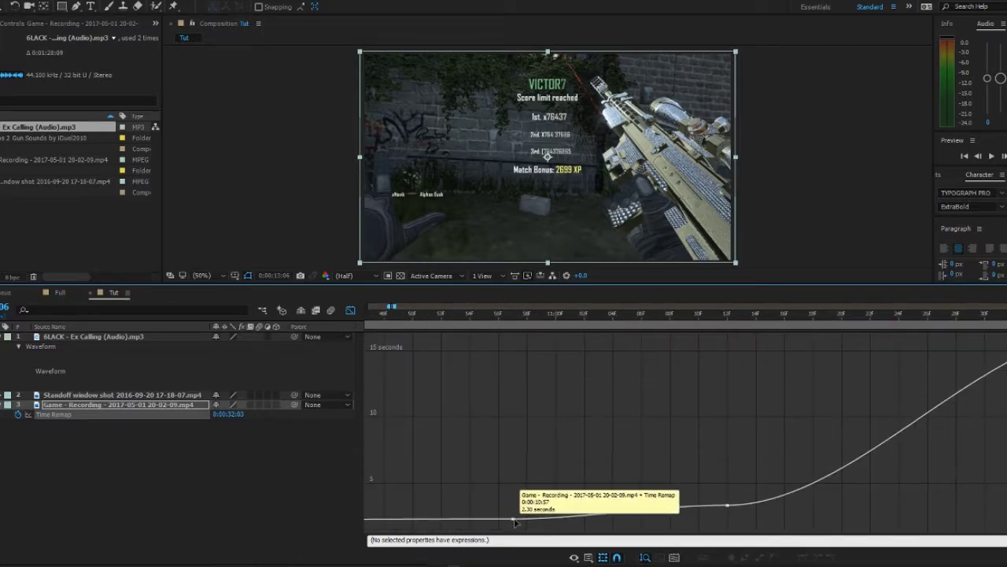
pyautogui.click(513, 519)
pyautogui.moveTo(495, 318); pyautogui.dragTo(725, 342)
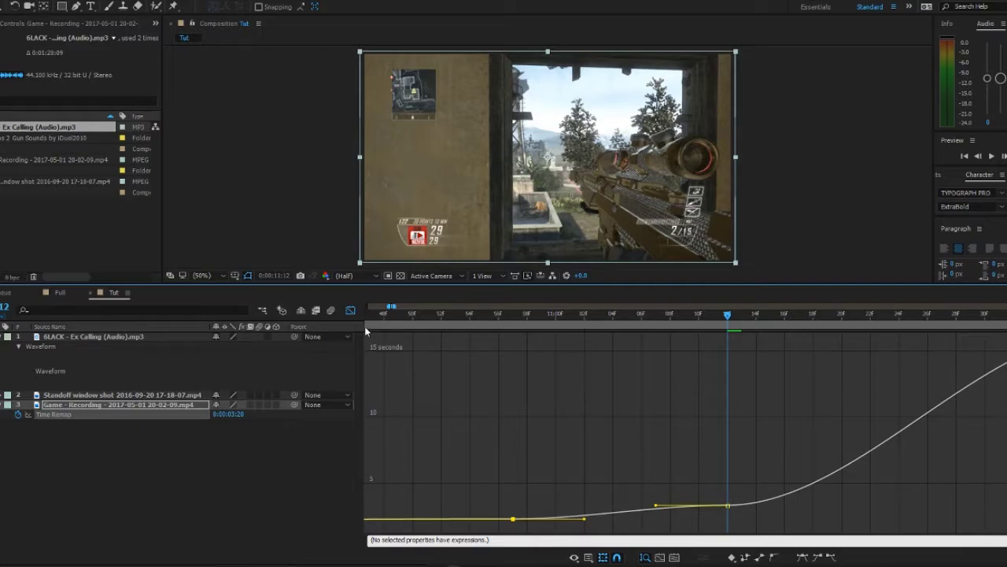
# - Reduce the timeline's height to enlarge the composition viewer, and show the Time Remap curve around 0:00:11:12 in the Graph Editor
pyautogui.click(351, 310)
pyautogui.scroll(-4, 528, 417)
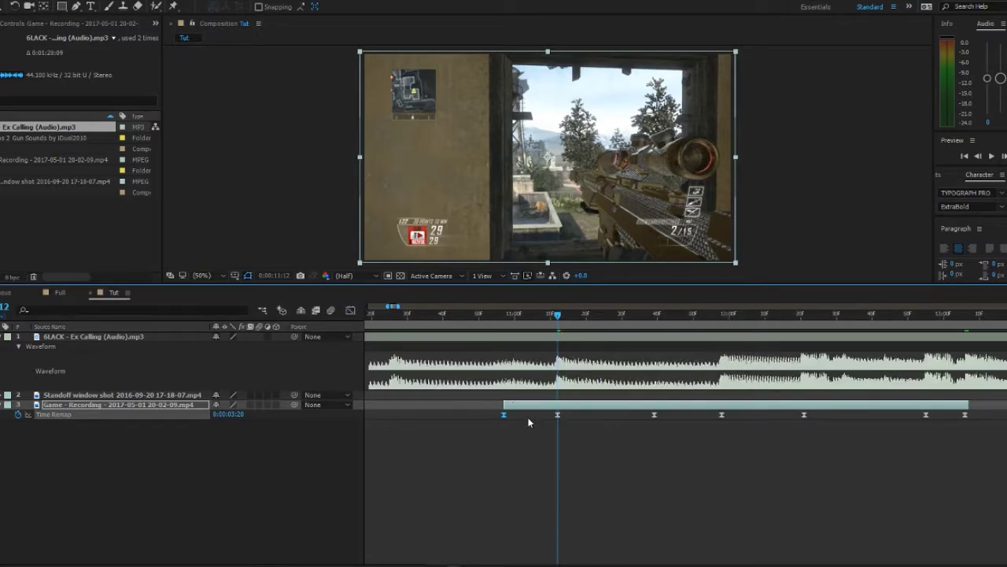
pyautogui.scroll(2, 601, 383)
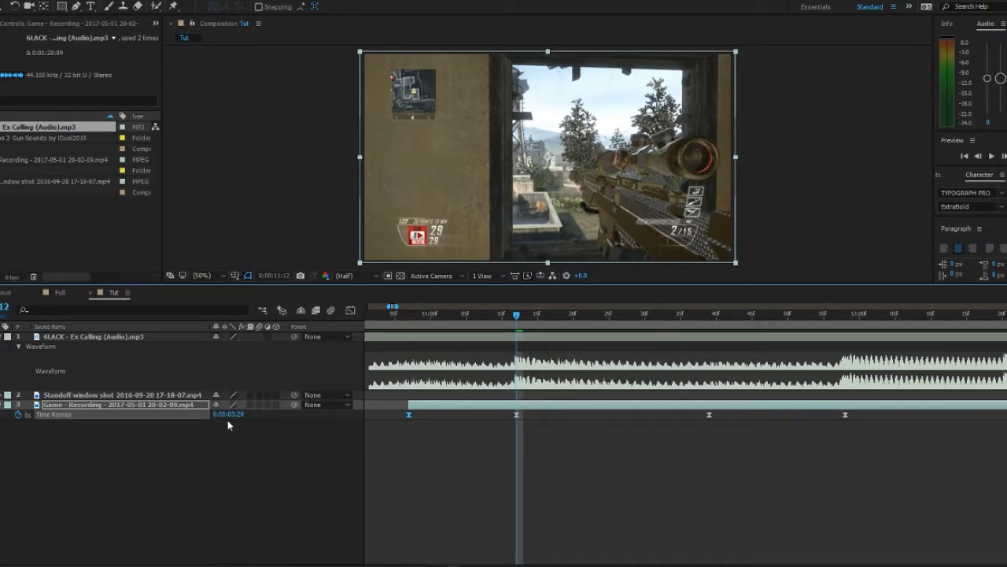
pyautogui.moveTo(463, 283); pyautogui.dragTo(464, 369)
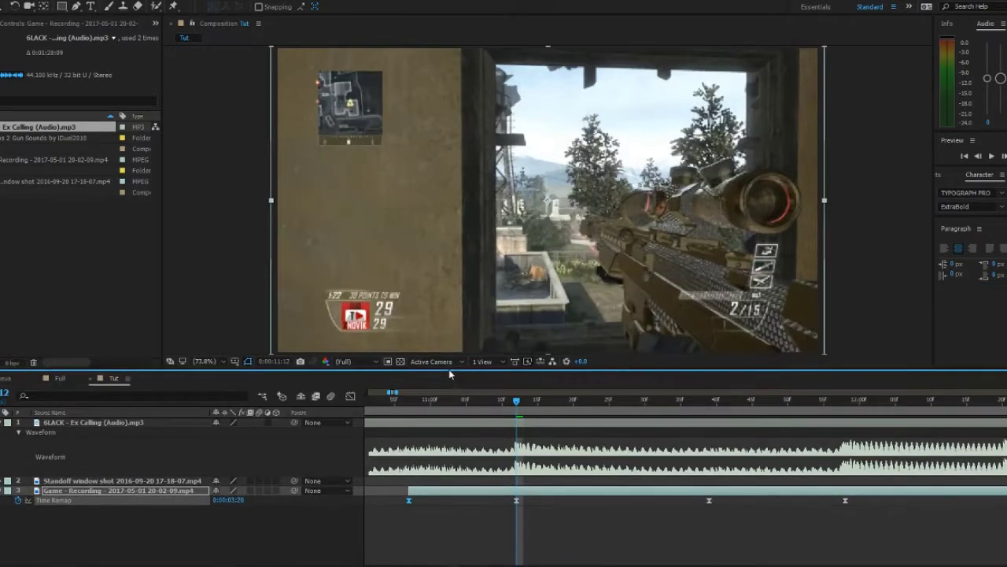
pyautogui.click(351, 396)
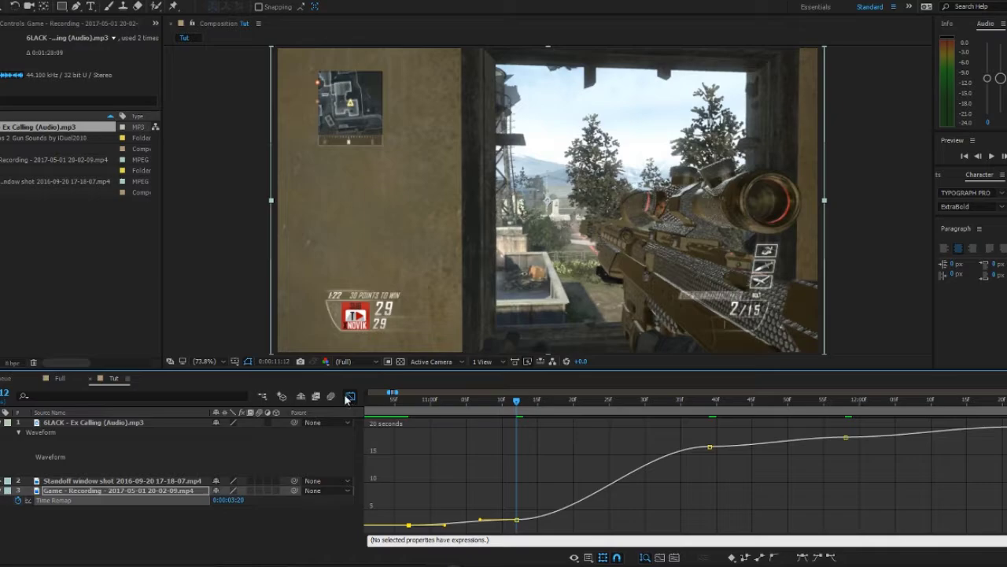
# - Try to steepen the curve handle leaving the 0:00:11:12 Time Remap keyframe, and undo the attempt
pyautogui.click(519, 508)
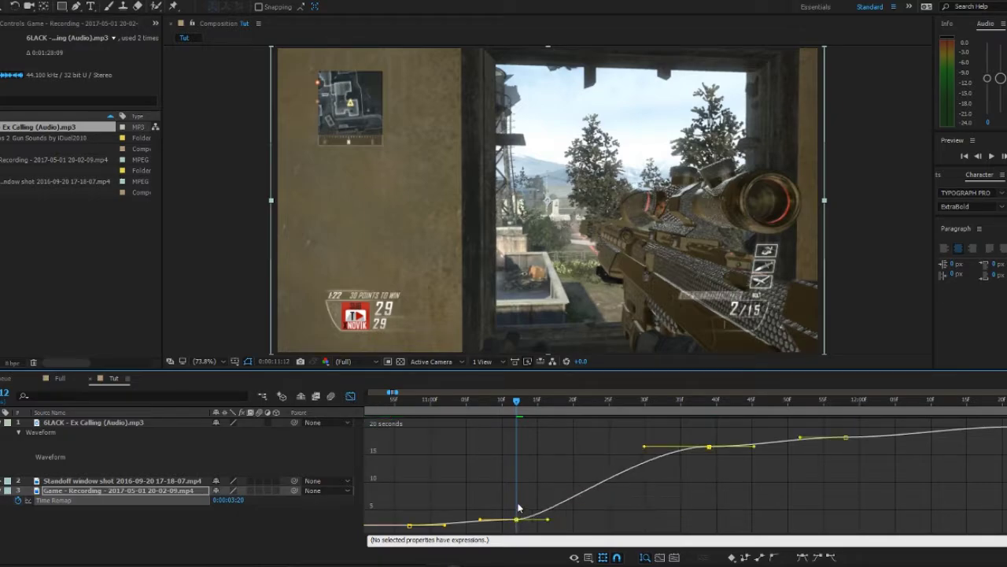
pyautogui.moveTo(518, 503)
pyautogui.mouseDown()
pyautogui.moveTo(525, 527)
pyautogui.moveTo(529, 518)
pyautogui.mouseUp()
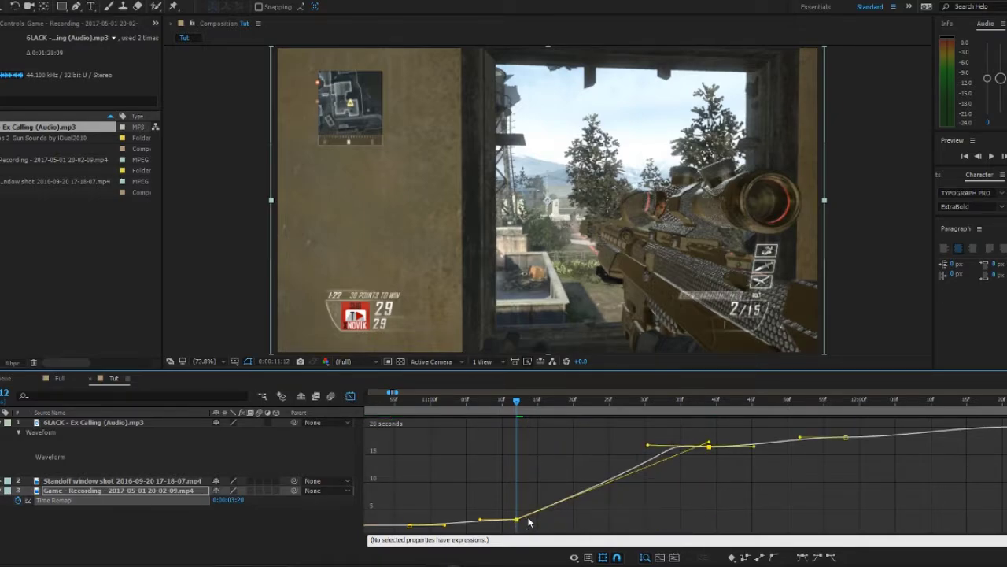
pyautogui.hotkey('ctrl', 'z')
pyautogui.hotkey('ctrl', 'z')
pyautogui.hotkey('ctrl', 'z')
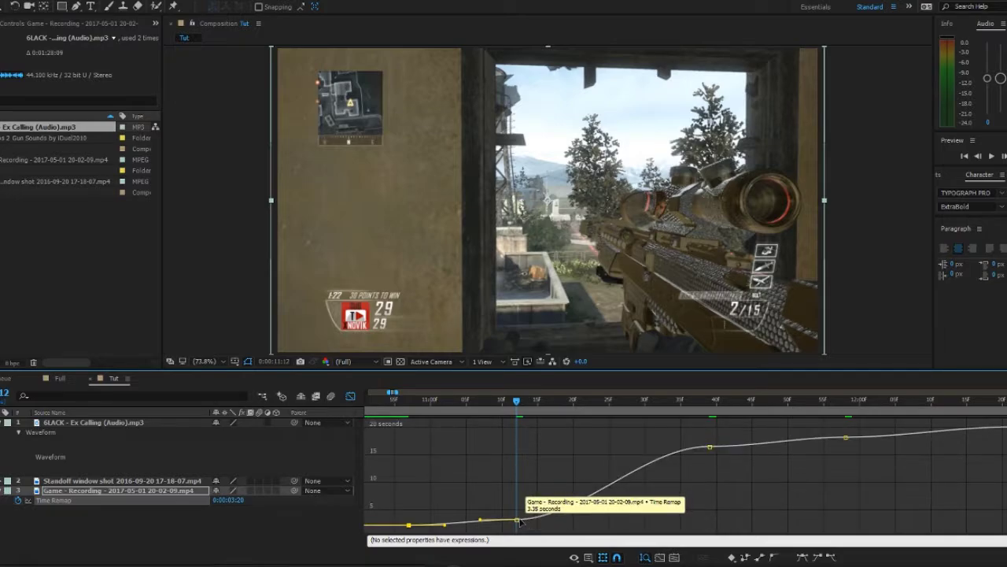
# - Raise the 0:00:11:12 Time Remap keyframe to 0:00:09:20 and make its incoming handle and the 0:00:10:57 keyframe's outgoing handle short and steep
pyautogui.moveTo(518, 521); pyautogui.dragTo(517, 487)
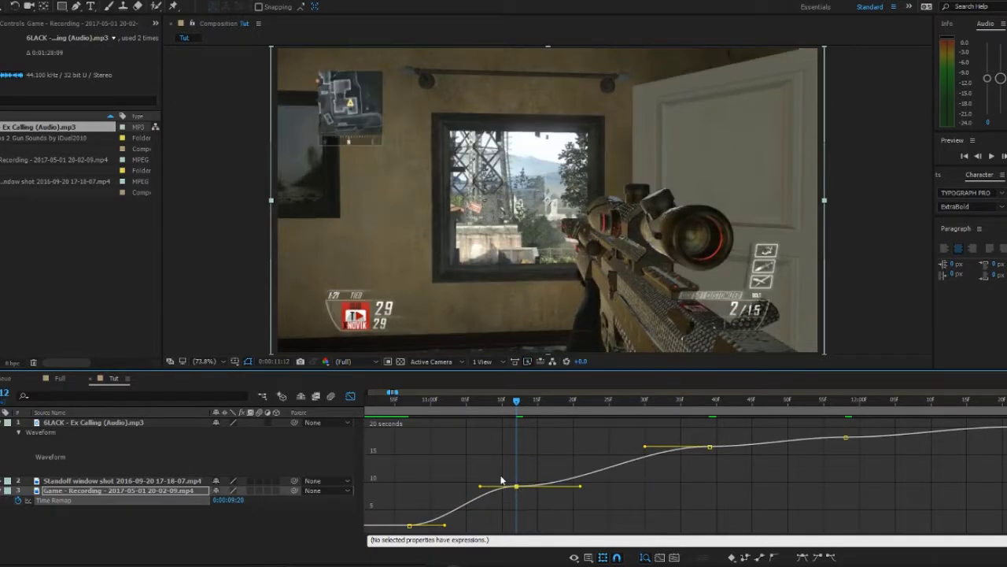
pyautogui.scroll(2, 430, 536)
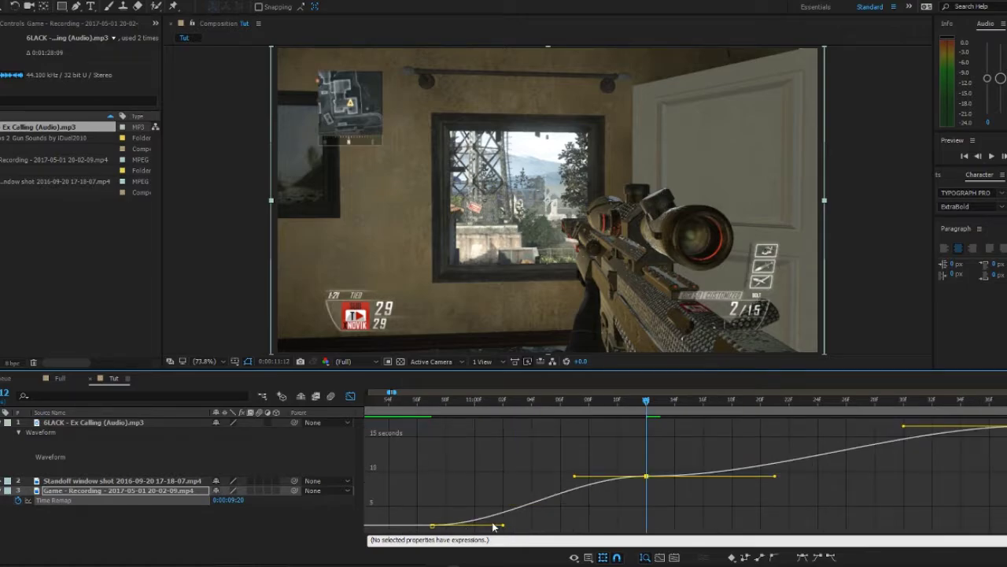
pyautogui.moveTo(504, 526); pyautogui.dragTo(436, 480)
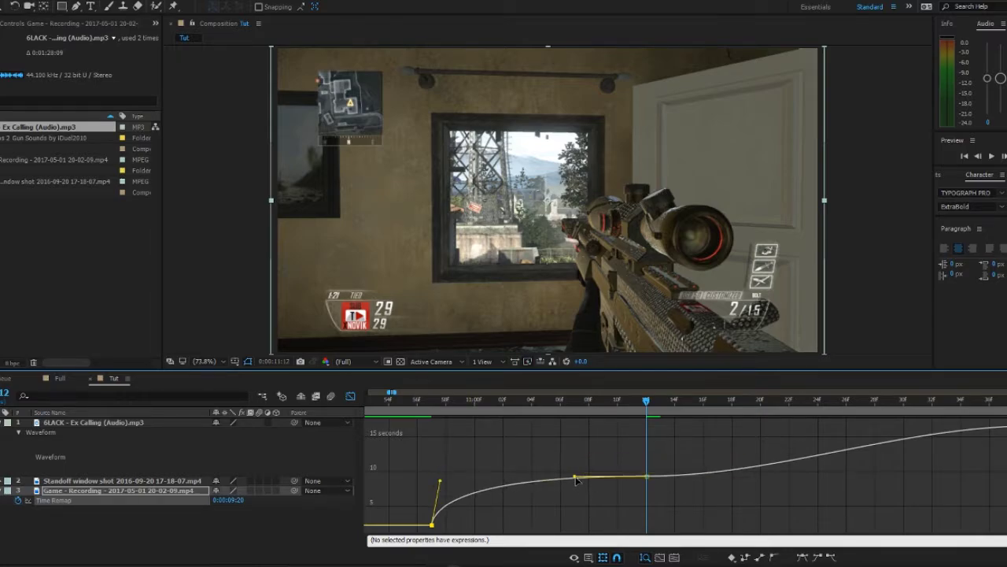
pyautogui.moveTo(575, 477); pyautogui.dragTo(637, 505)
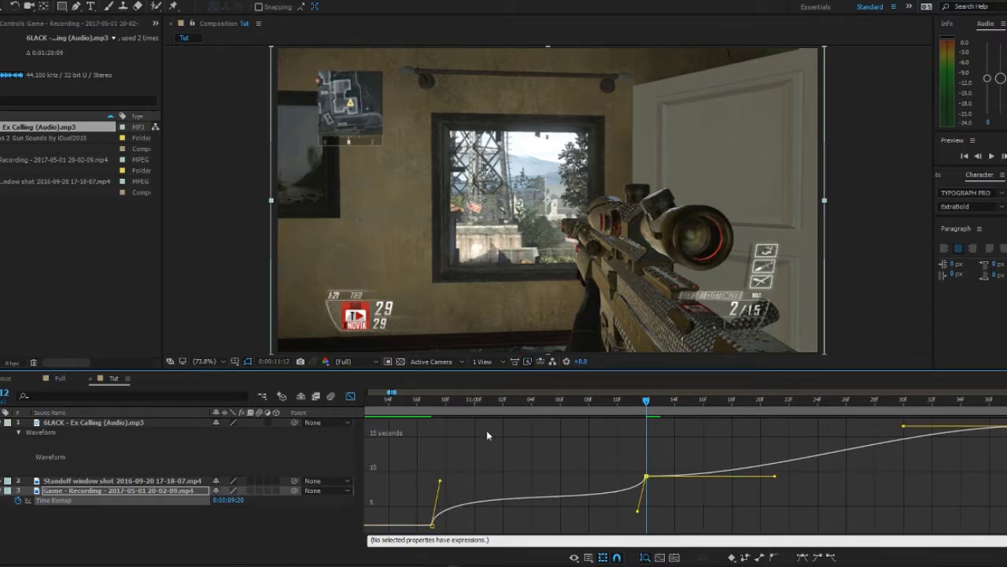
# - Make the curve steep at both ends and flat between the Time Remap keyframes at 0:00:11:12 and 0:00:11:39
pyautogui.moveTo(478, 401); pyautogui.dragTo(658, 420)
pyautogui.scroll(-1, 478, 465)
pyautogui.moveTo(617, 486); pyautogui.dragTo(525, 452)
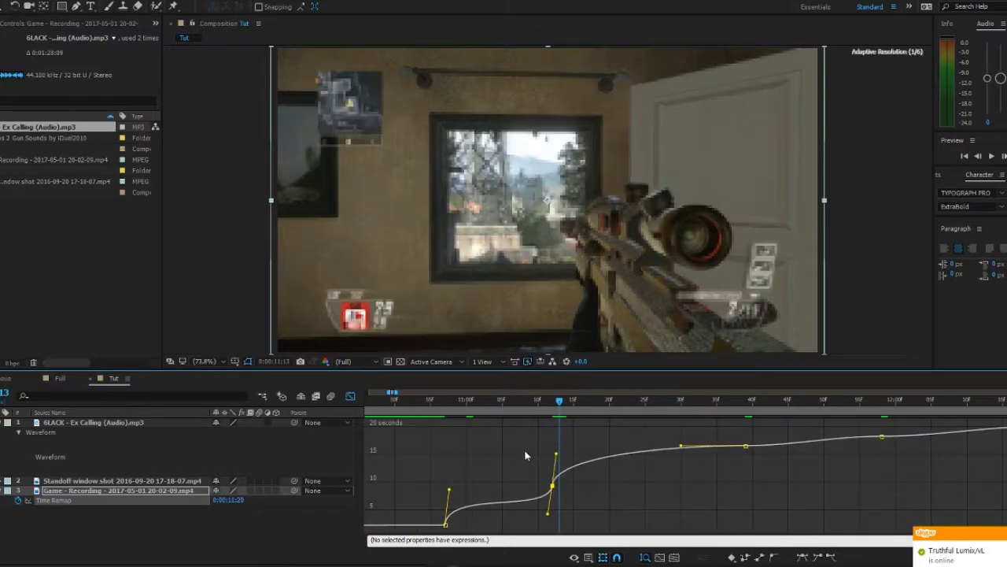
pyautogui.click(746, 447)
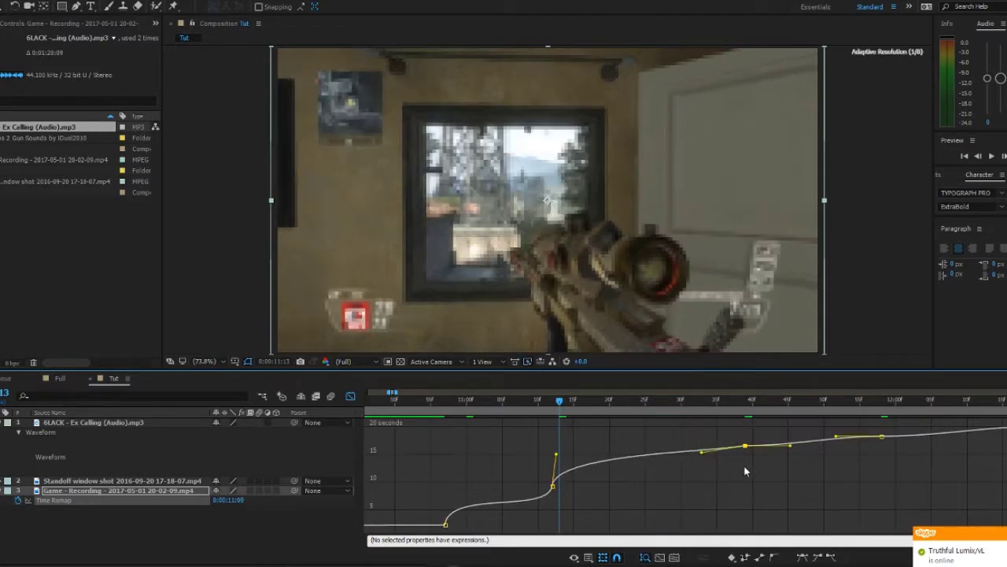
pyautogui.moveTo(701, 451); pyautogui.dragTo(742, 483)
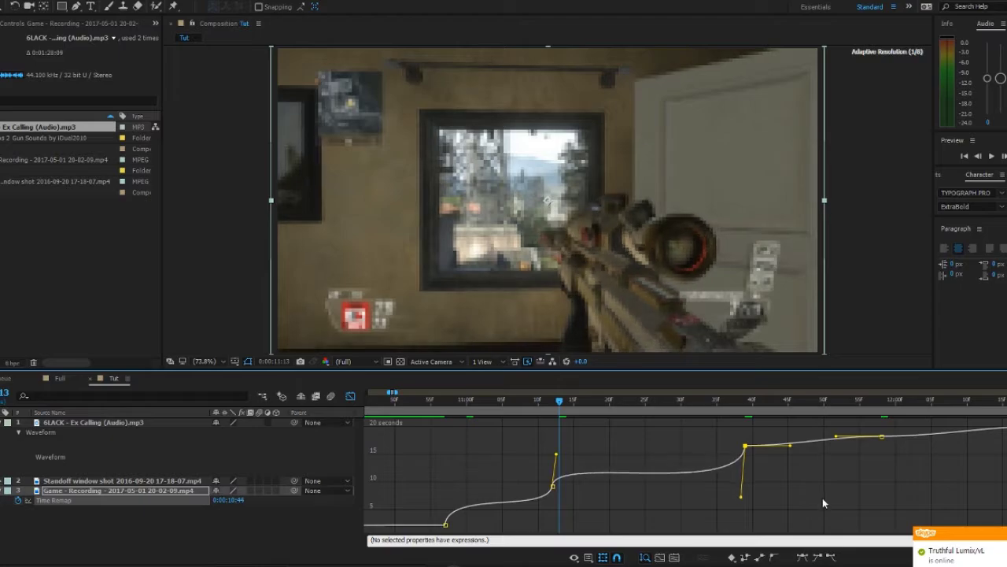
# - Check the slow section at 0:00:11:27 and 0:00:11:31, and shorten the incoming handle of the 0:00:11:39 Time Remap keyframe
pyautogui.scroll(1, 662, 486)
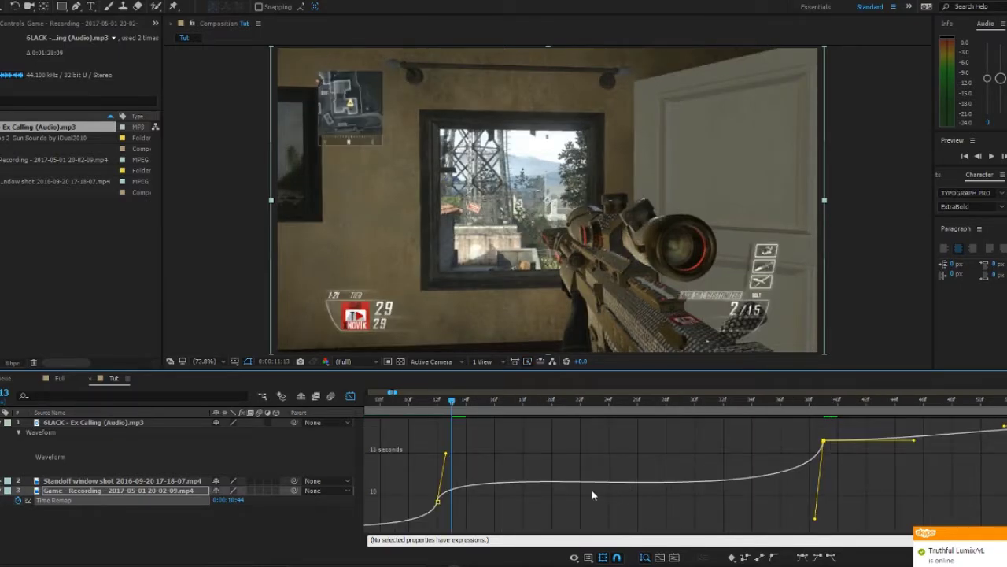
pyautogui.scroll(1, 591, 494)
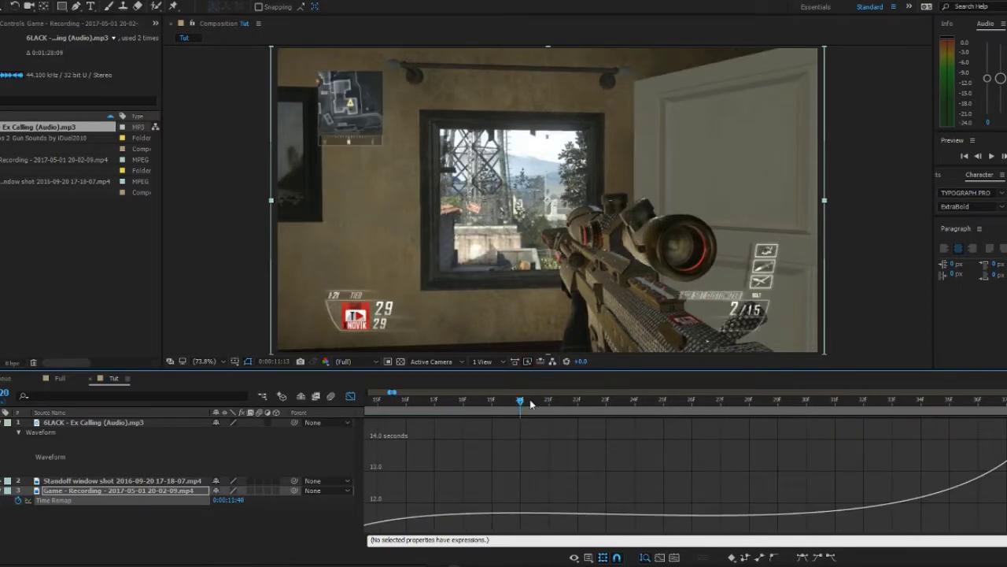
pyautogui.moveTo(530, 403); pyautogui.dragTo(731, 443)
pyautogui.click(350, 396)
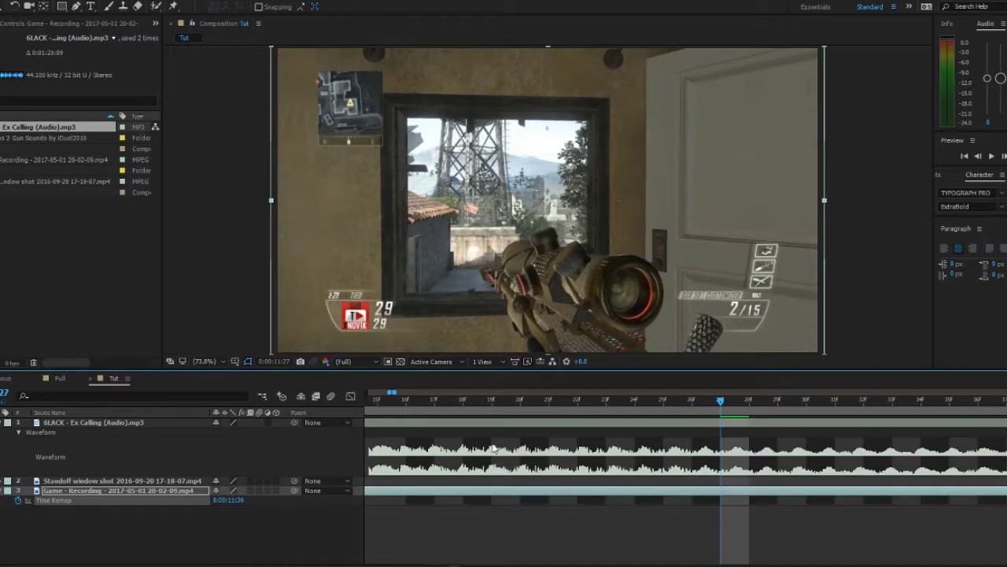
pyautogui.click(351, 396)
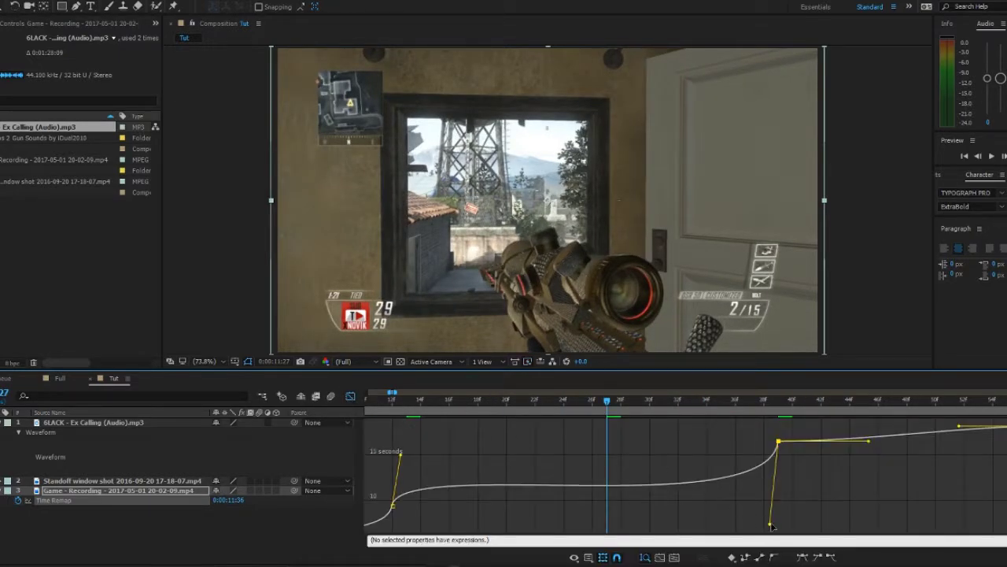
pyautogui.moveTo(771, 526)
pyautogui.mouseDown()
pyautogui.moveTo(775, 494)
pyautogui.moveTo(770, 509)
pyautogui.mouseUp()
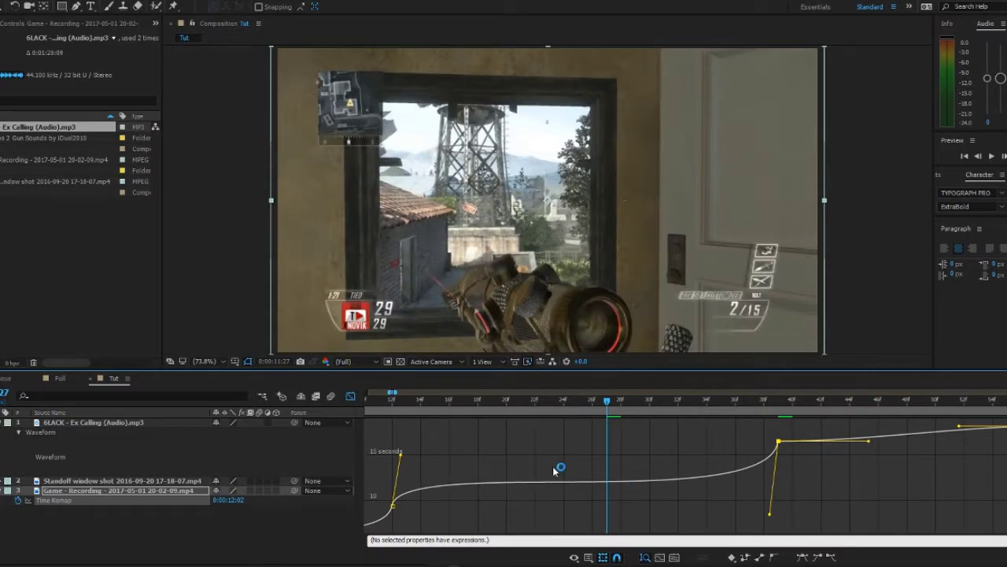
pyautogui.moveTo(532, 407); pyautogui.dragTo(665, 405)
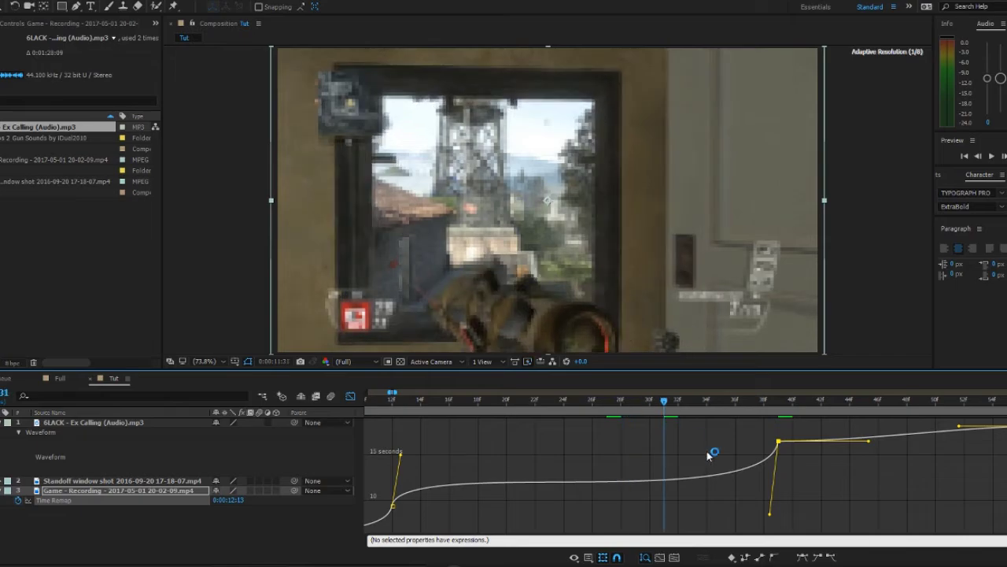
pyautogui.moveTo(770, 515); pyautogui.dragTo(780, 501)
# - Shape steep incoming and outgoing handles on the Time Remap curve from 0:00:11:39 through 0:00:11:58 to 0:00:12:21
pyautogui.scroll(-3, 464, 458)
pyautogui.scroll(3, 516, 481)
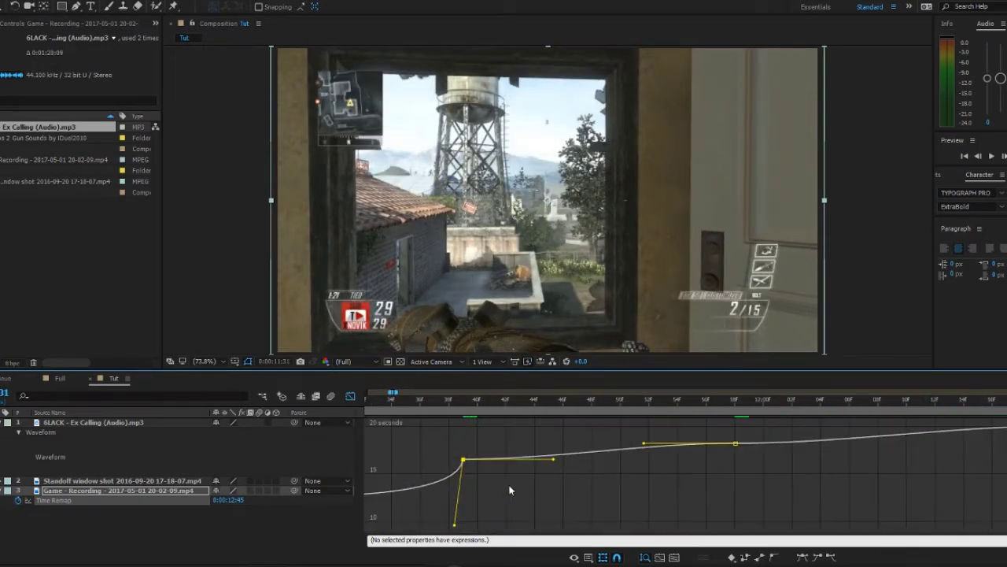
pyautogui.moveTo(555, 462); pyautogui.dragTo(462, 448)
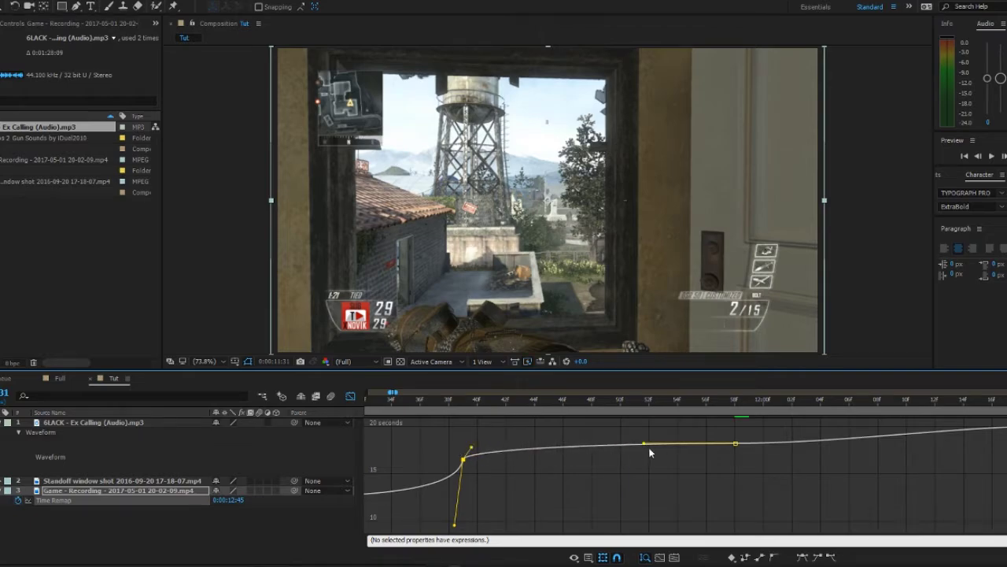
pyautogui.moveTo(644, 444); pyautogui.dragTo(803, 473)
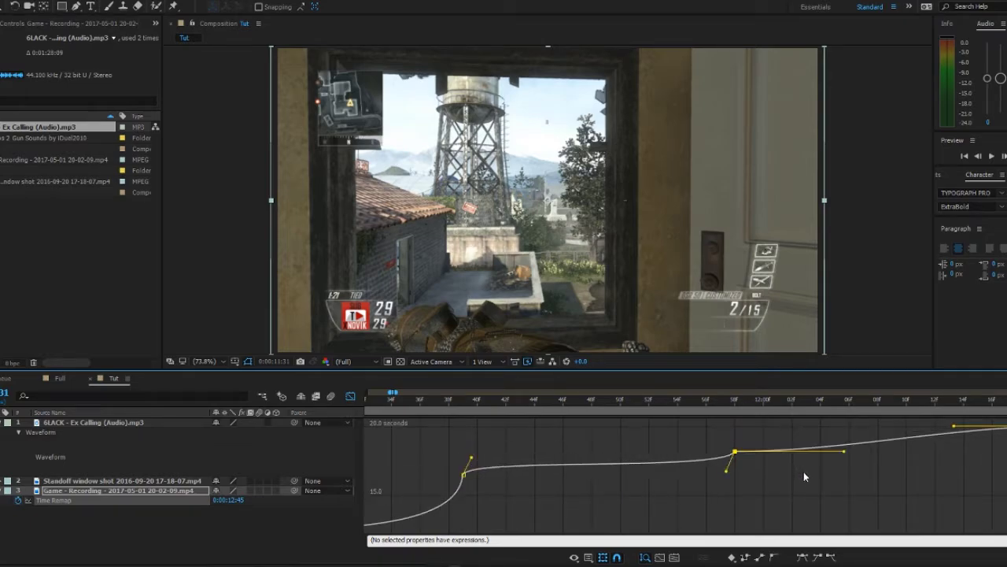
pyautogui.scroll(-2, 470, 461)
pyautogui.scroll(2, 674, 489)
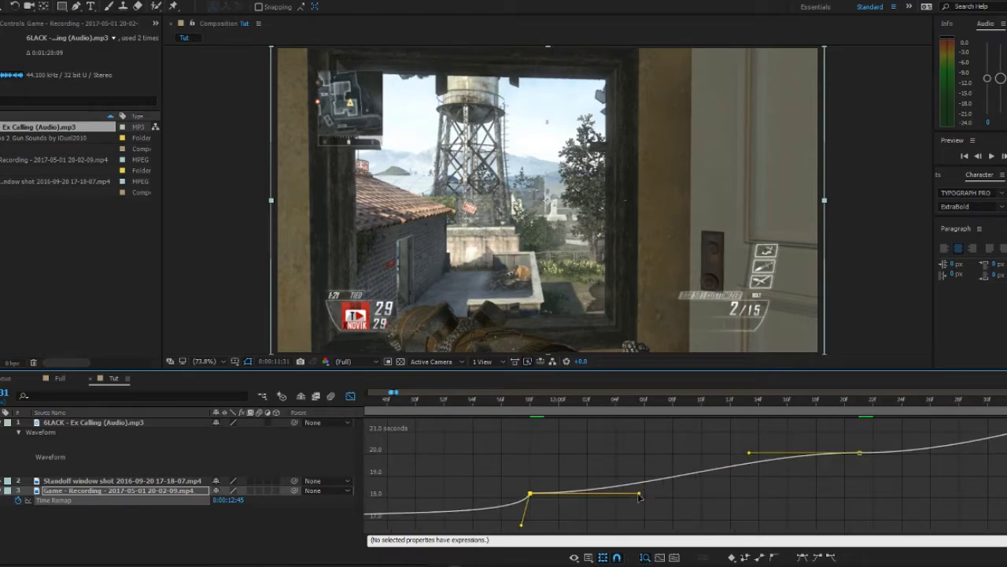
pyautogui.moveTo(640, 496); pyautogui.dragTo(621, 468)
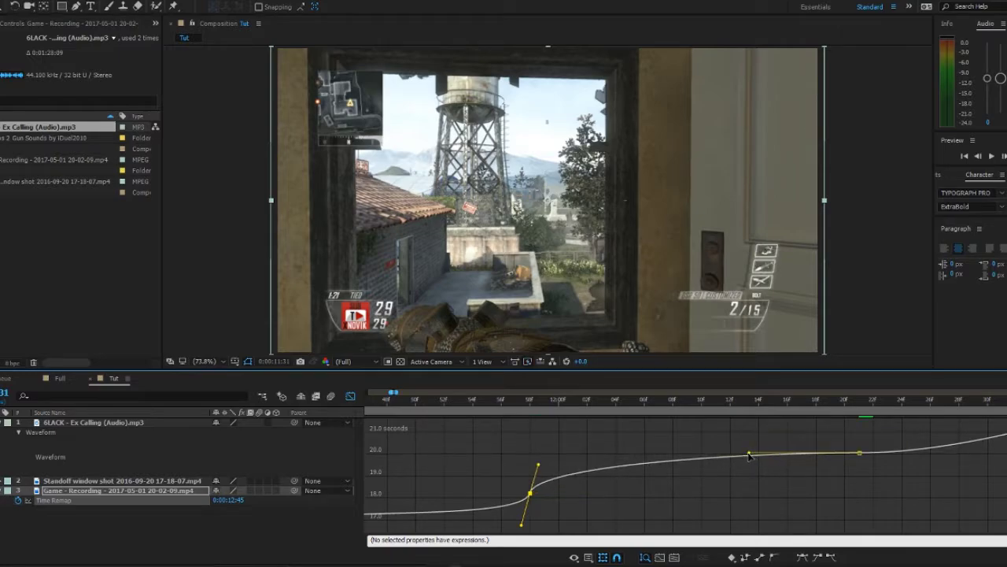
pyautogui.moveTo(750, 454); pyautogui.dragTo(918, 494)
# - Steepen the Time Remap handles leaving 0:00:12:21 and on both sides of the 0:00:12:55 keyframe
pyautogui.scroll(-2, 475, 474)
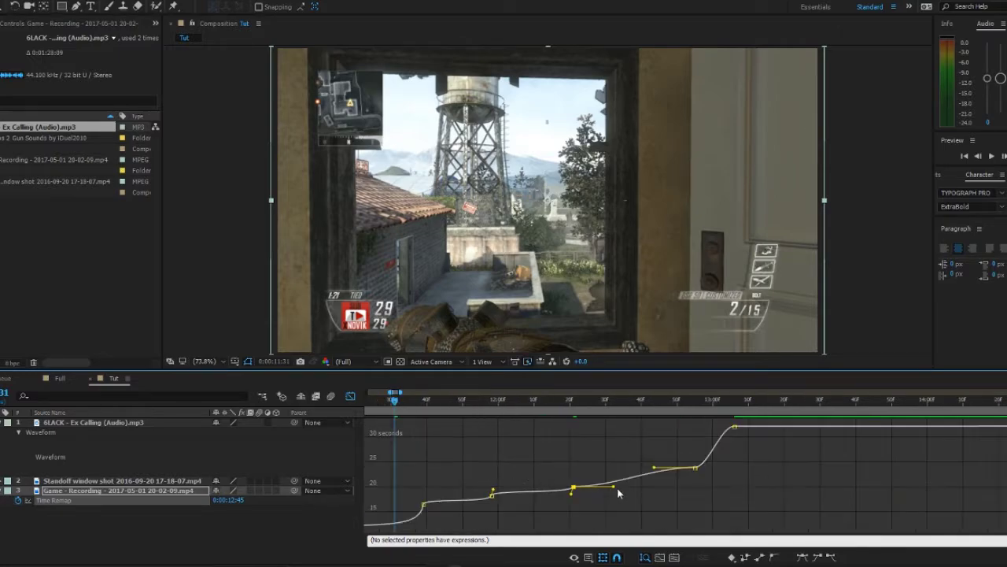
pyautogui.scroll(1, 618, 490)
pyautogui.moveTo(612, 511); pyautogui.dragTo(504, 491)
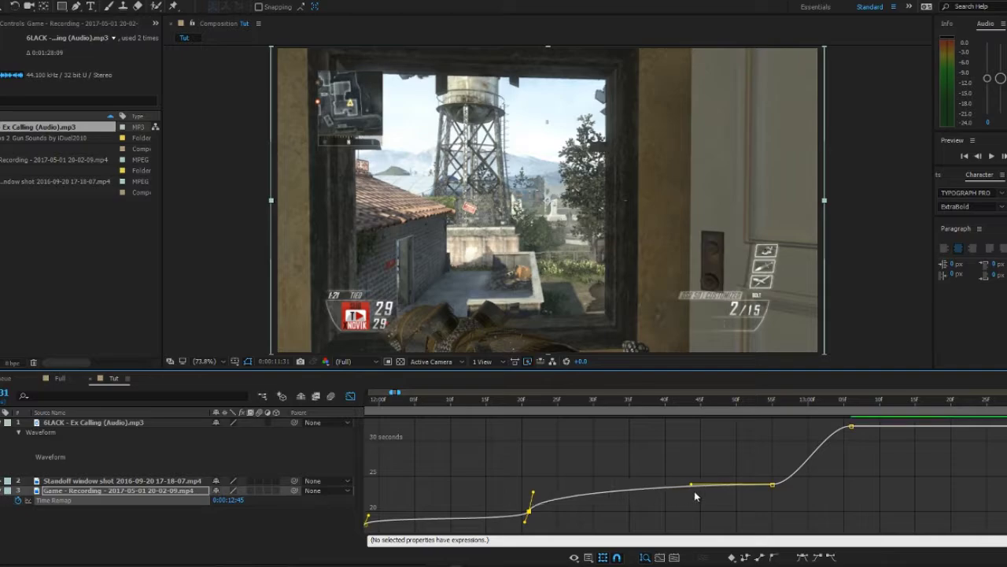
pyautogui.moveTo(692, 484); pyautogui.dragTo(726, 450)
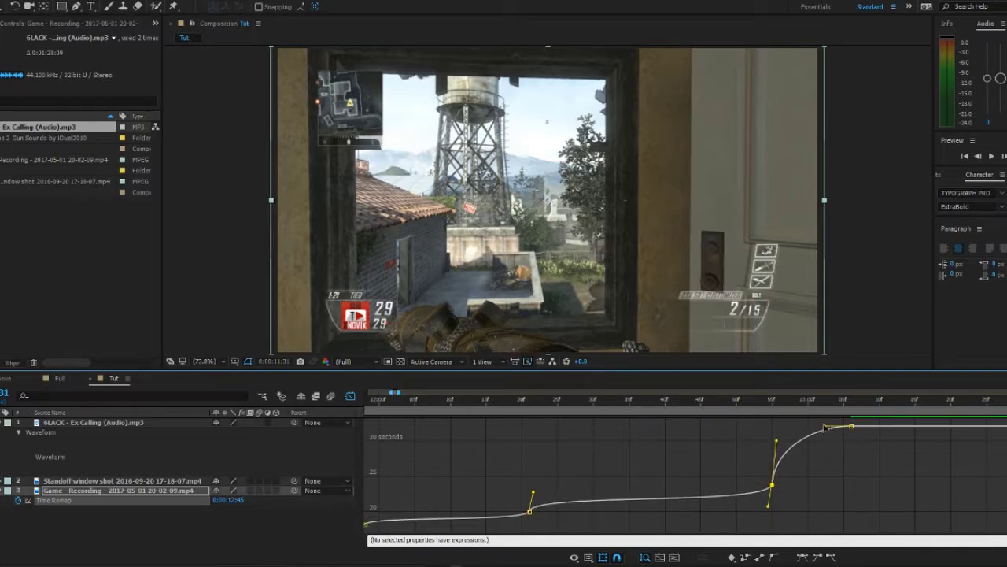
# - Return to the layer view, set the work area from 0:00:10:42 to 0:00:13:19, and preview the retimed Game clip with the music
pyautogui.click(350, 396)
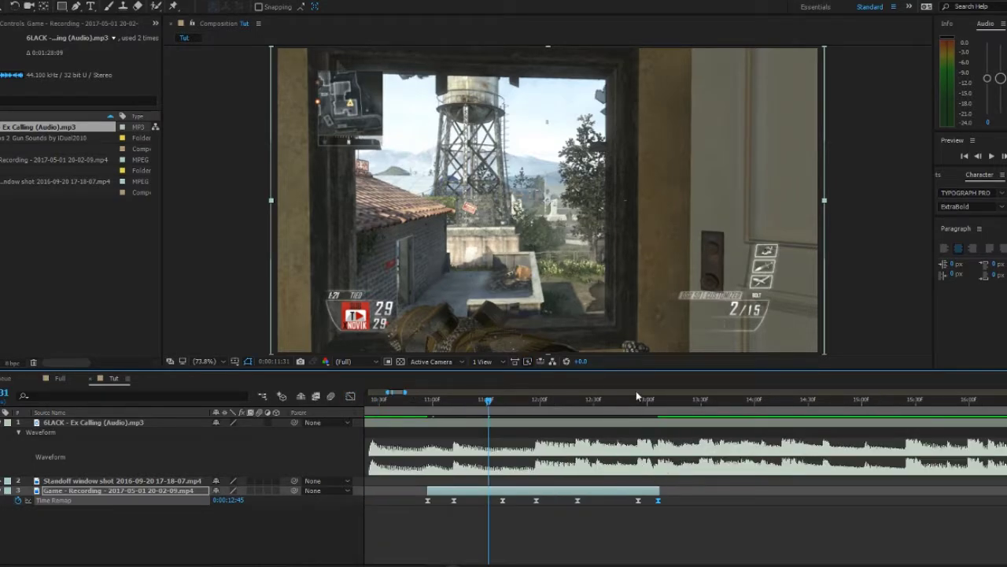
pyautogui.click(680, 401)
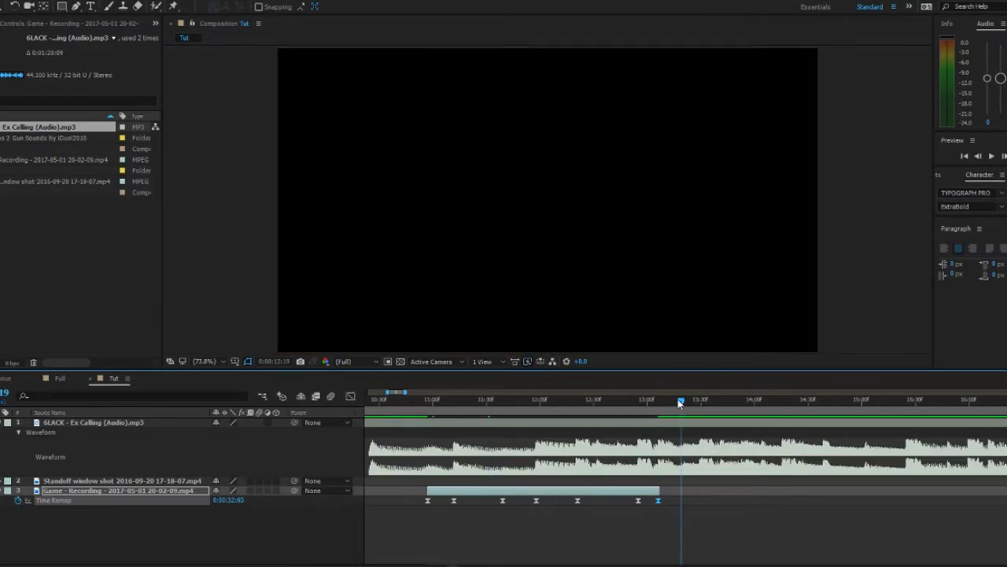
pyautogui.click(402, 401)
pyautogui.press('space')
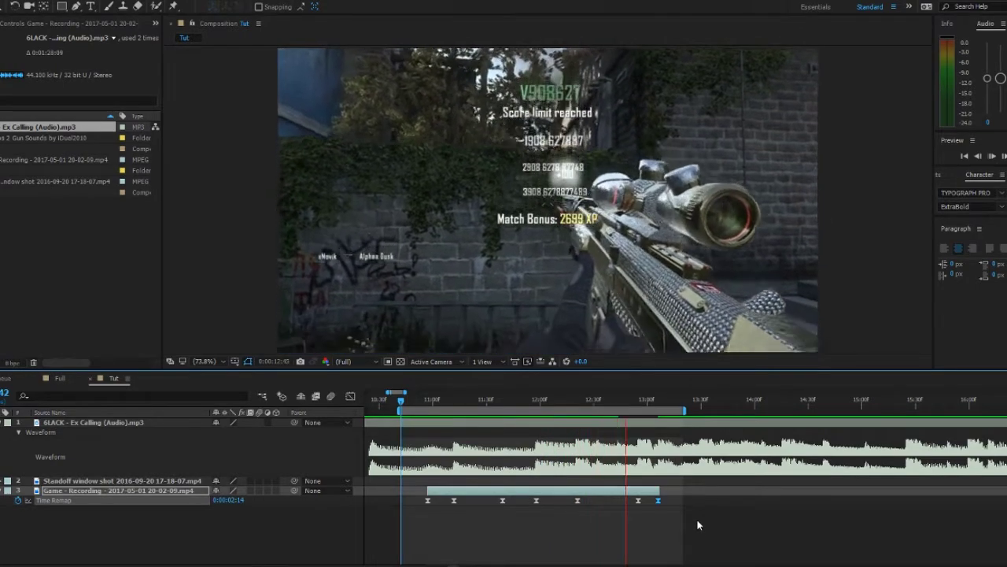
pyautogui.press('space')
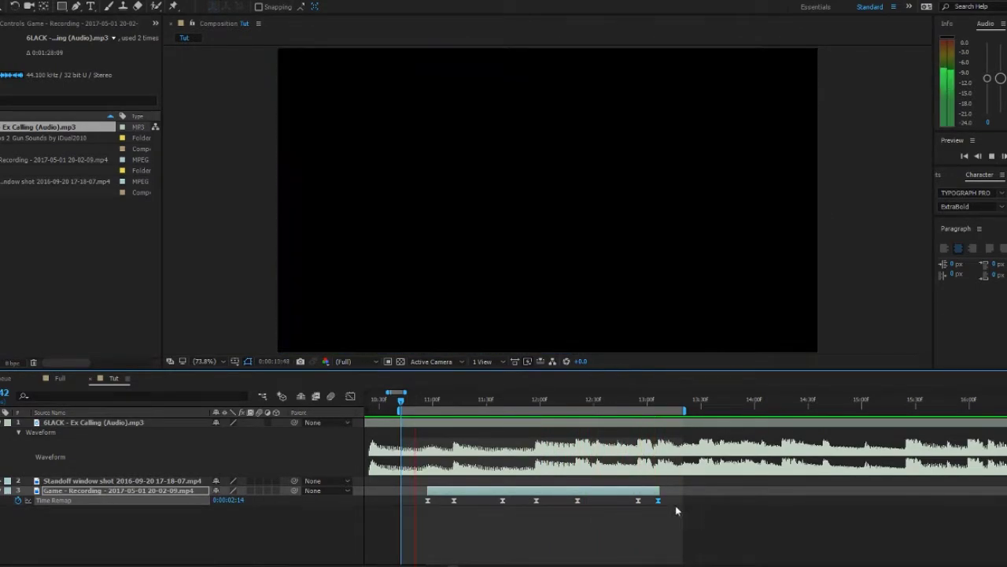
pyautogui.press('space')
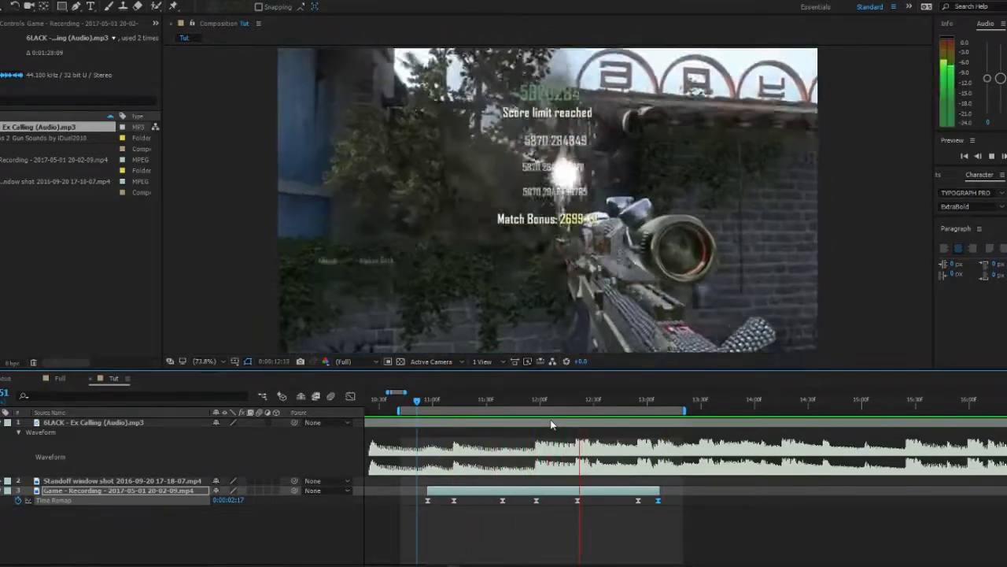
pyautogui.press('space')
# - Extend the work area's end to about 0:00:16:09 and move the Standoff window shot layer's start to 0:00:13:06
pyautogui.moveTo(601, 403); pyautogui.dragTo(653, 439)
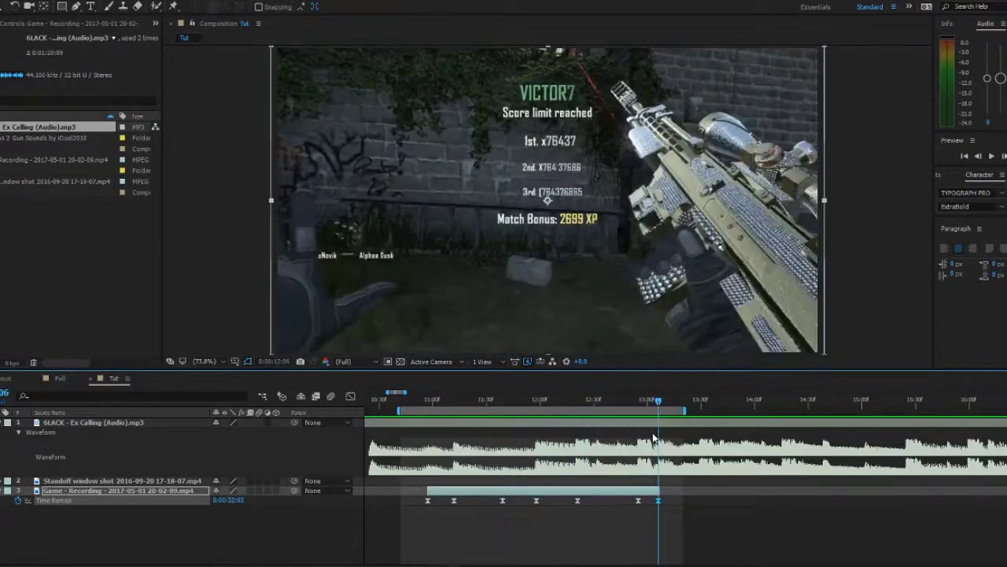
pyautogui.moveTo(687, 410); pyautogui.dragTo(984, 411)
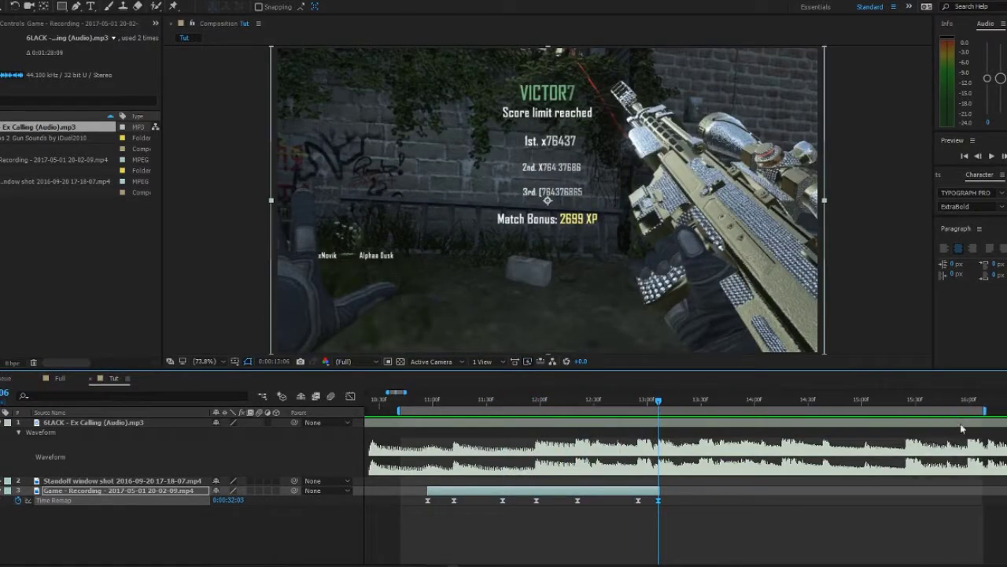
pyautogui.hscroll(4, 440, 455)
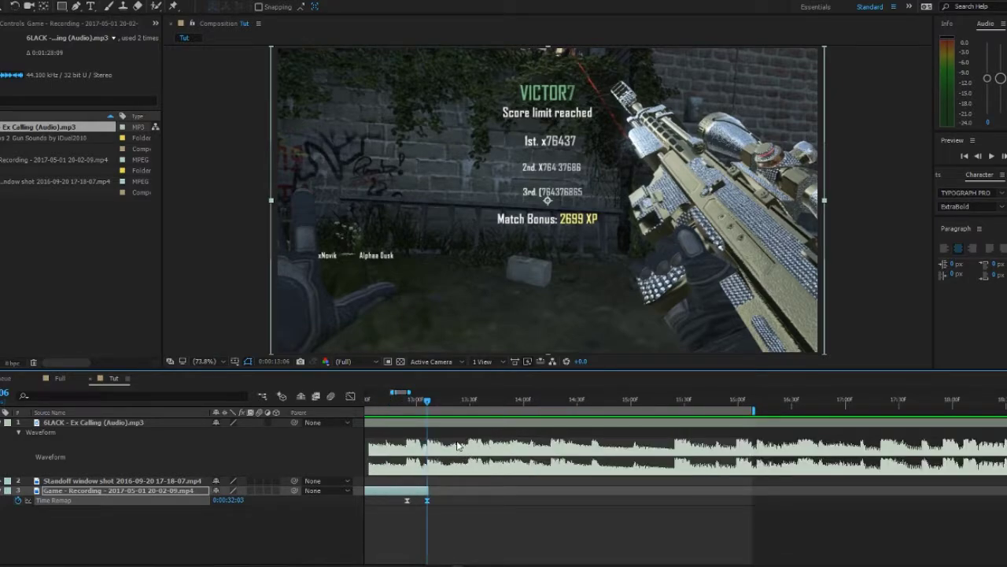
pyautogui.click(78, 481)
pyautogui.press('[')
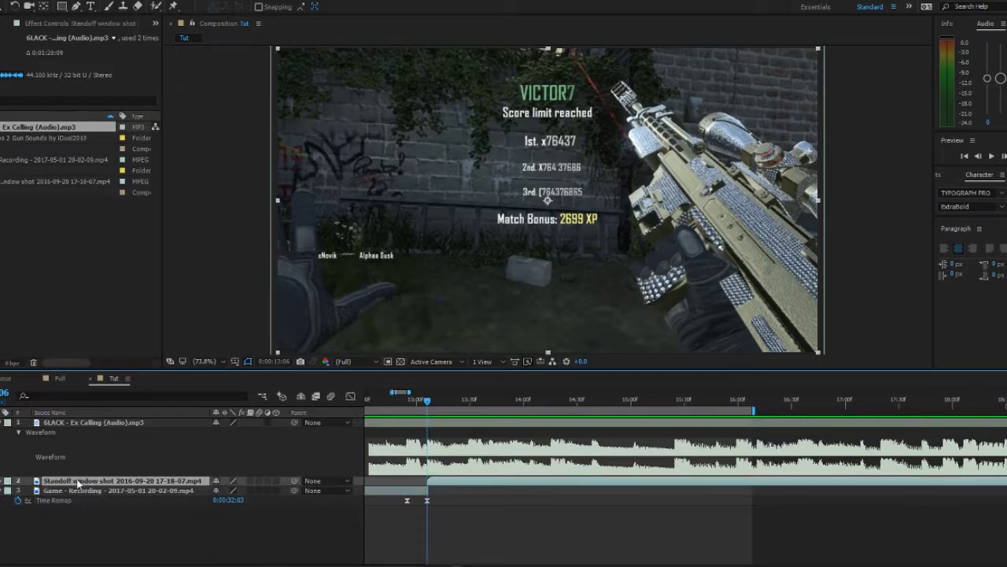
# - Move the Standoff layer's start to 0:00:12:48, and slide the layer progressively earlier to bring later footage to 0:00:13:06
pyautogui.scroll(1, 388, 485)
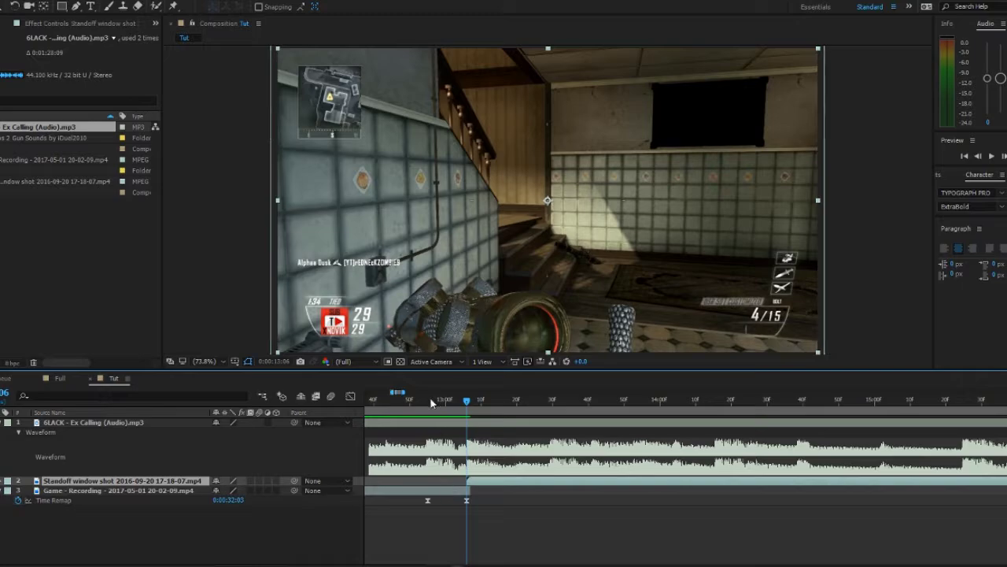
pyautogui.click(407, 401)
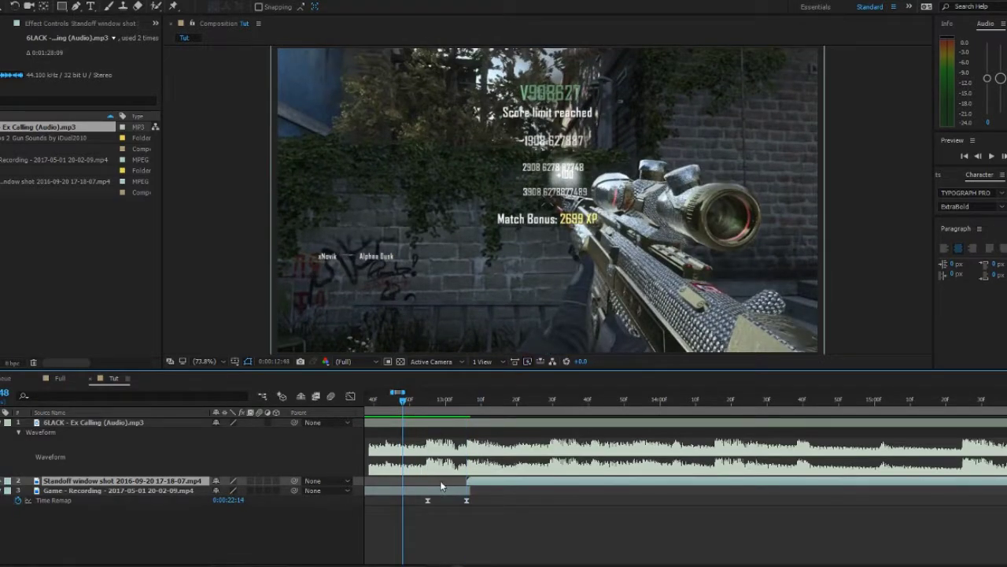
pyautogui.press('[')
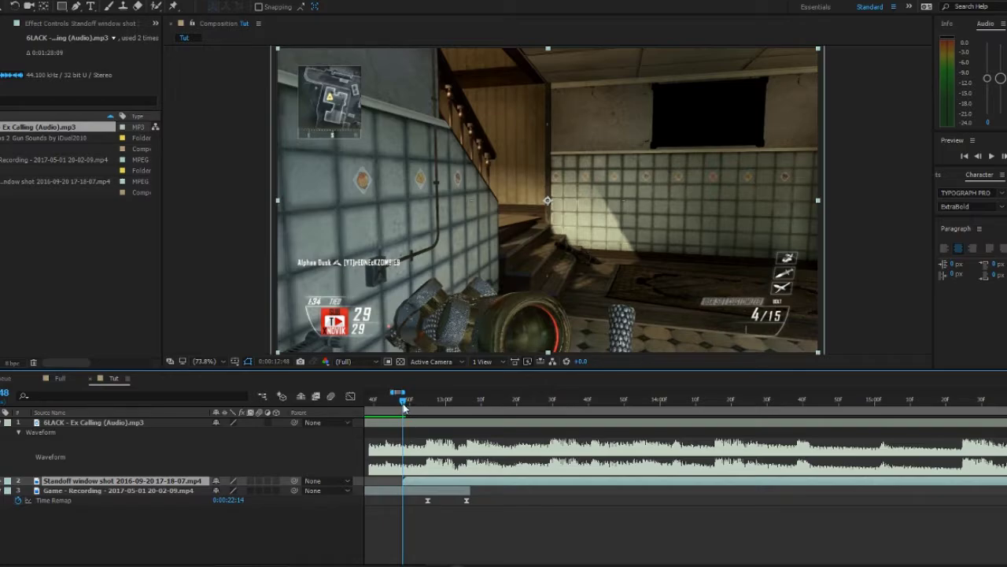
pyautogui.moveTo(404, 405); pyautogui.dragTo(467, 403)
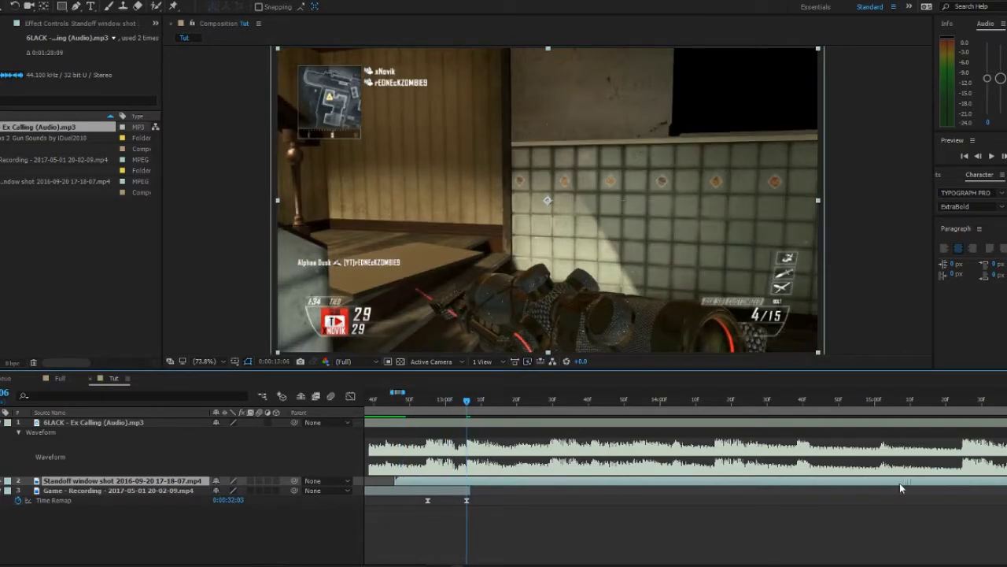
pyautogui.scroll(-2, 517, 482)
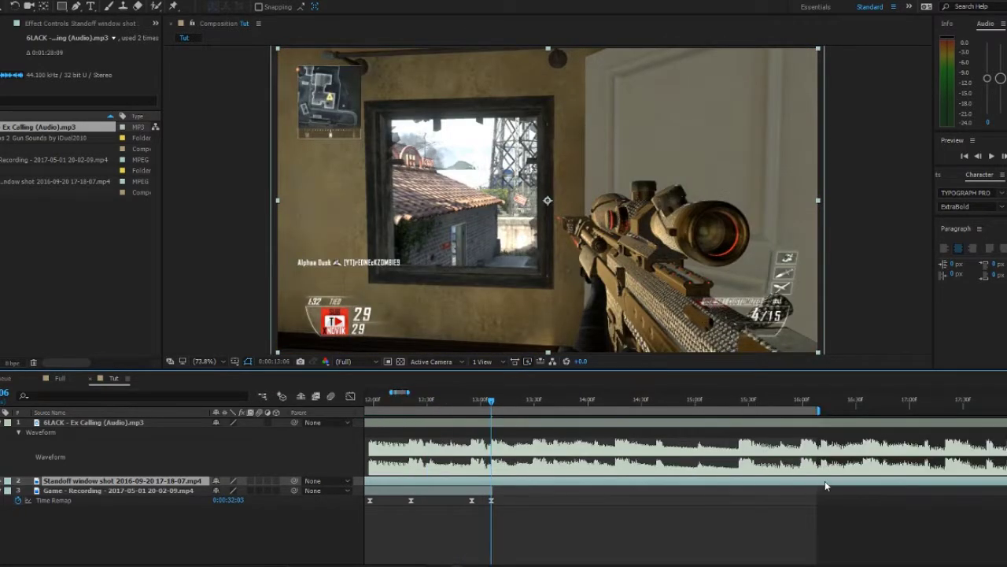
pyautogui.moveTo(825, 481); pyautogui.dragTo(508, 483)
pyautogui.moveTo(965, 480); pyautogui.dragTo(536, 466)
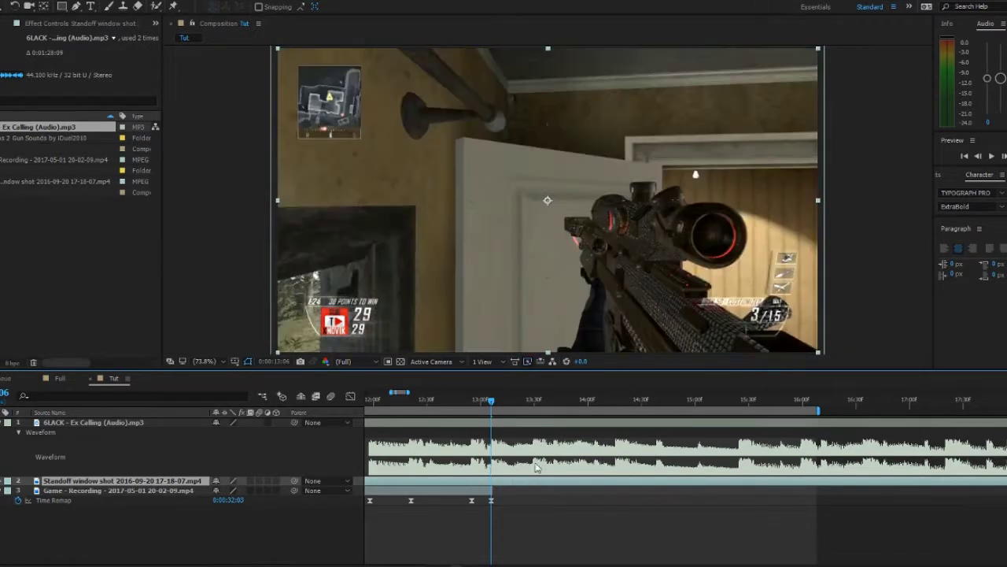
pyautogui.scroll(-2, 536, 466)
pyautogui.moveTo(1005, 477); pyautogui.dragTo(502, 477)
pyautogui.hotkey('ctrl', 'alt', 't')
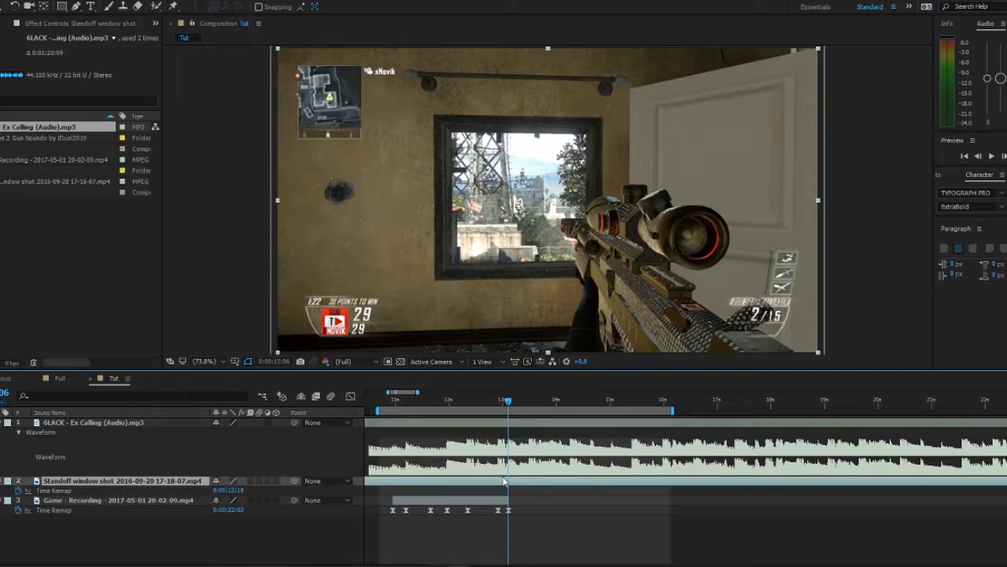
pyautogui.press('=')
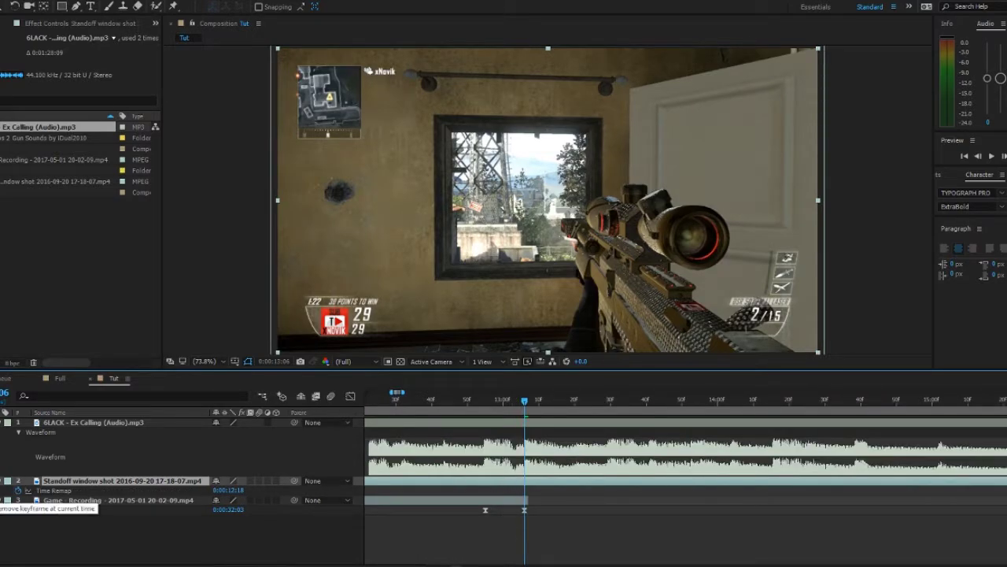
pyautogui.click(0, 484)
pyautogui.press('-')
pyautogui.press('-')
pyautogui.press('-')
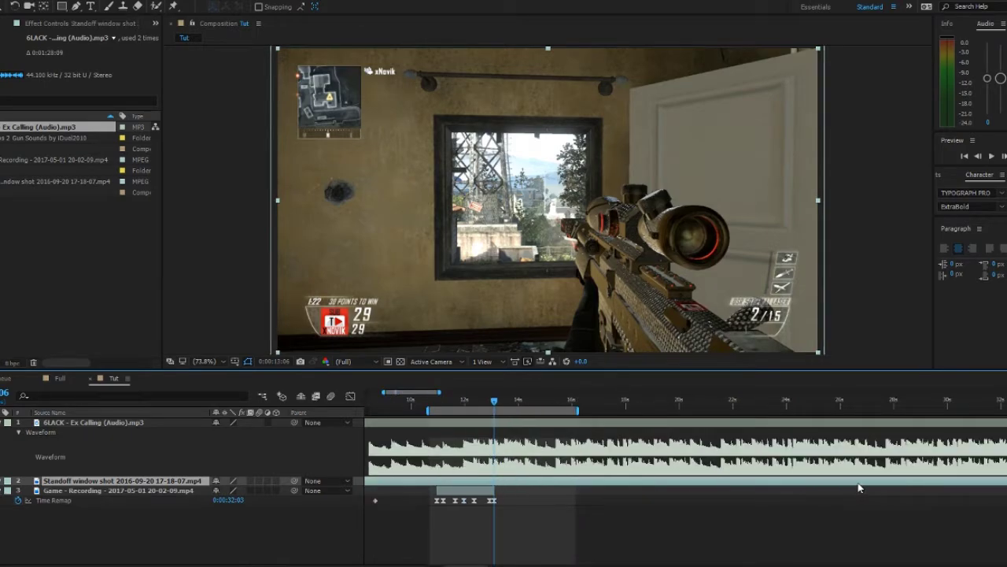
# - Slide the Standoff layer earlier until the Final Killcam window view falls at 0:00:13:06, and enable time remapping on it
pyautogui.moveTo(859, 484); pyautogui.dragTo(732, 486)
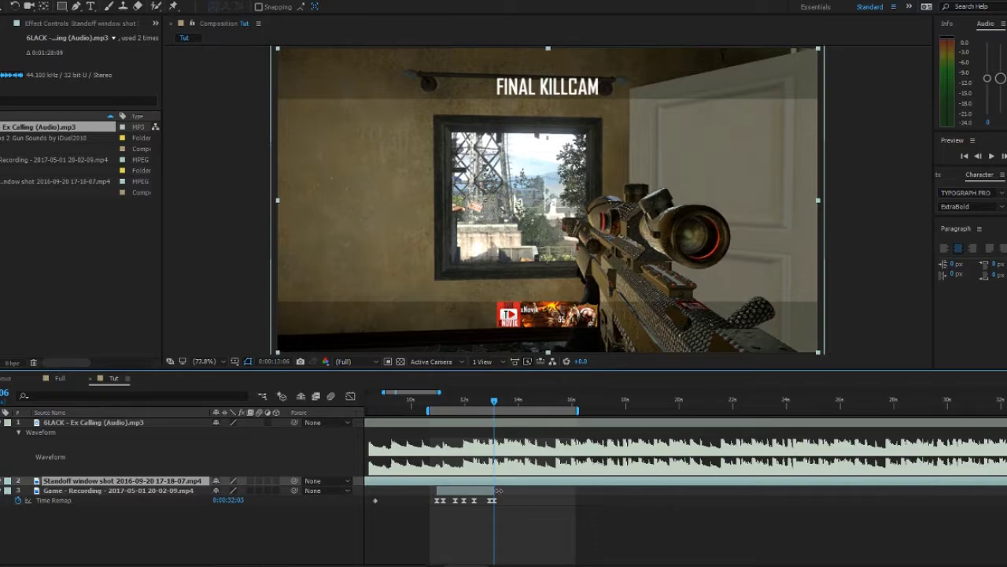
pyautogui.hotkey('ctrl', 'alt', 't')
pyautogui.press('=')
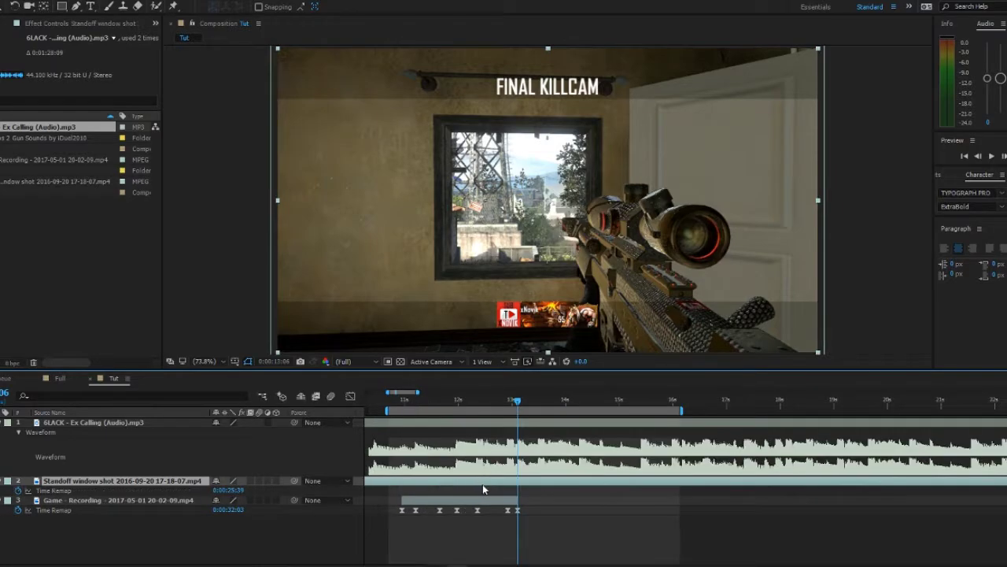
# - Trim the Standoff layer's start to 0:00:13:06 and add a Time Remap keyframe there
pyautogui.hotkey('alt', '[')
pyautogui.press('=')
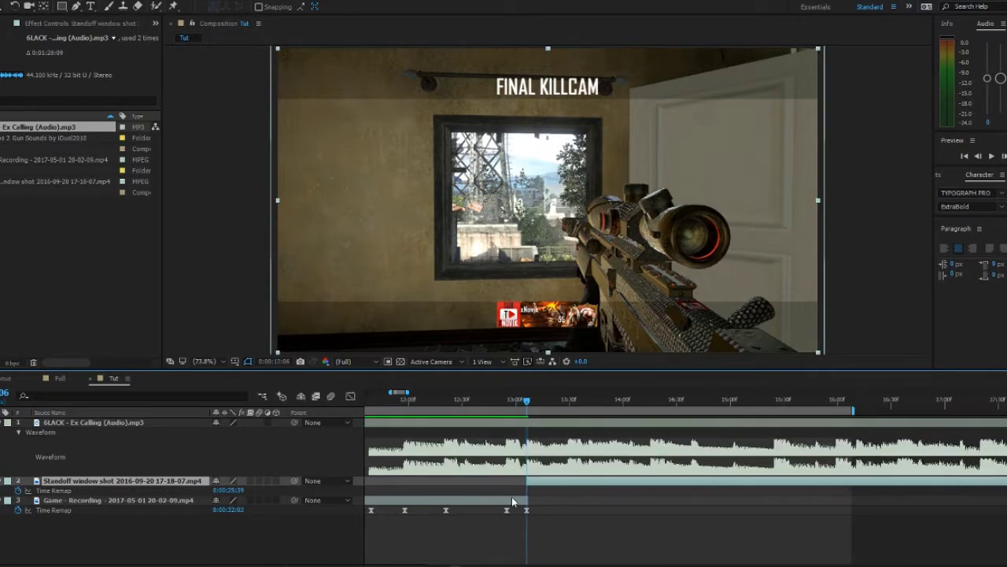
pyautogui.click(2, 490)
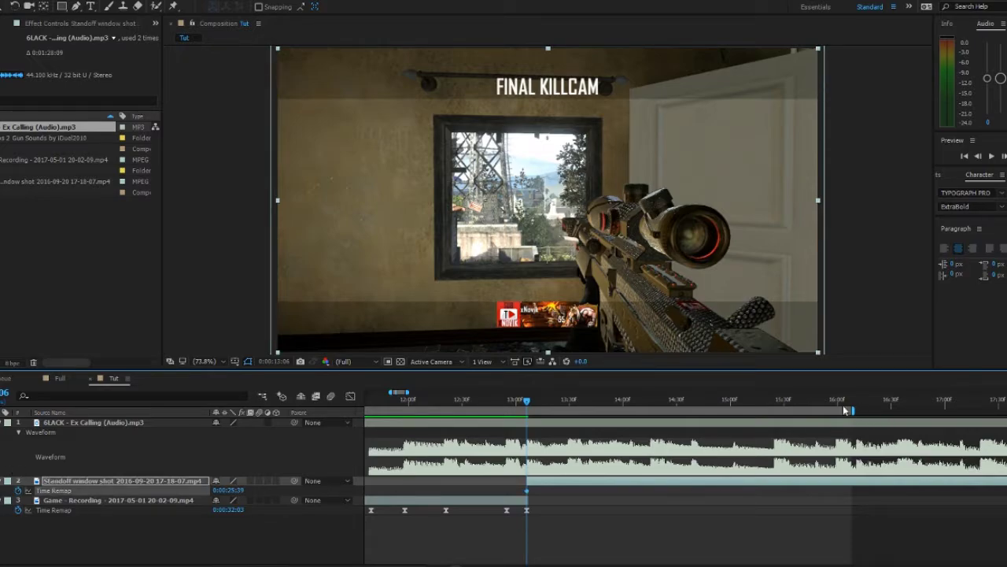
# - Extend the work area's end to about 0:00:17:00 and preview the music from 0:00:13:06 to find the beats
pyautogui.moveTo(855, 411); pyautogui.dragTo(943, 410)
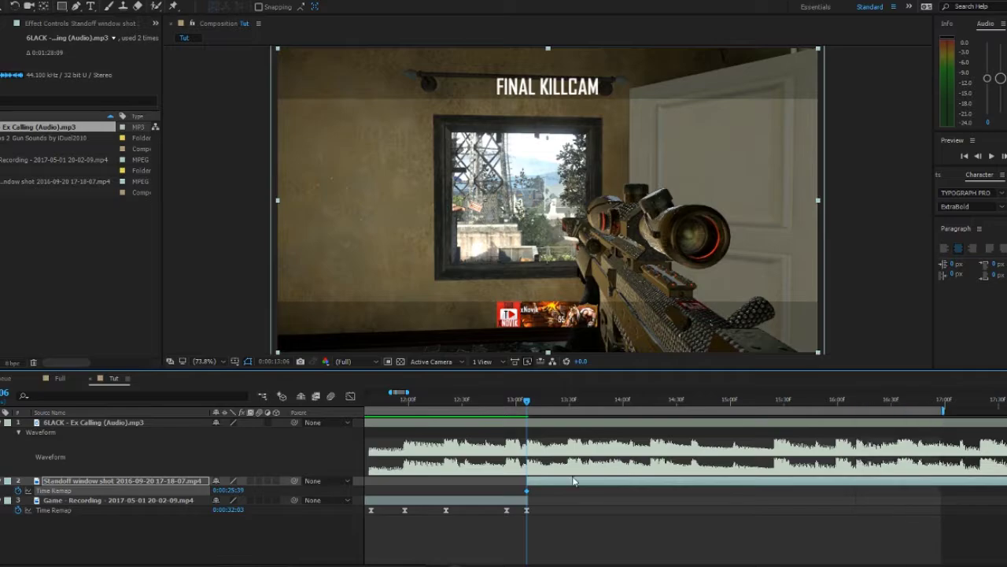
pyautogui.press('space')
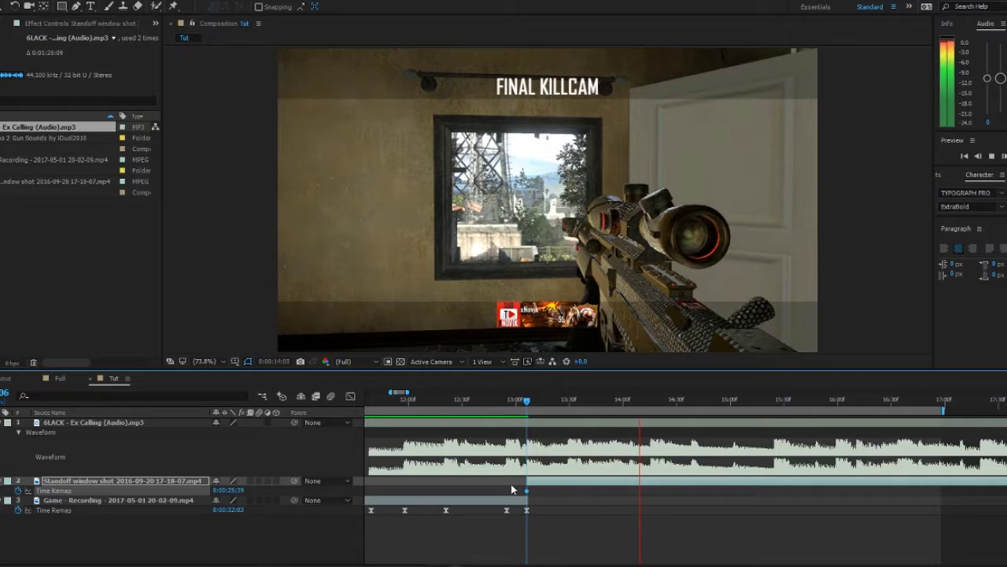
pyautogui.press('space')
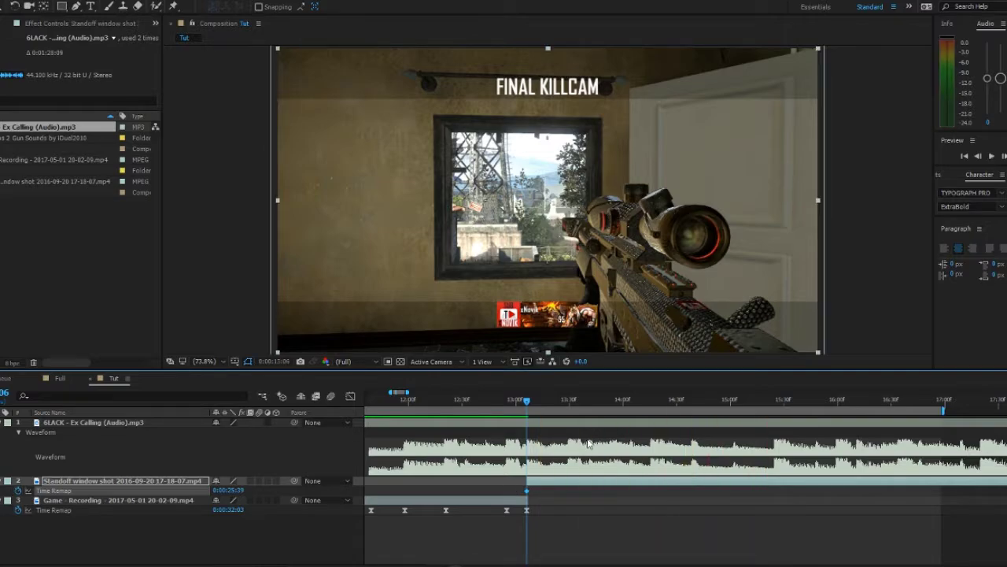
# - Add Standoff Time Remap keyframes on the beats at 0:00:13:30, set to 0:00:26:42, and at 0:00:14:16, set to later footage
pyautogui.click(569, 402)
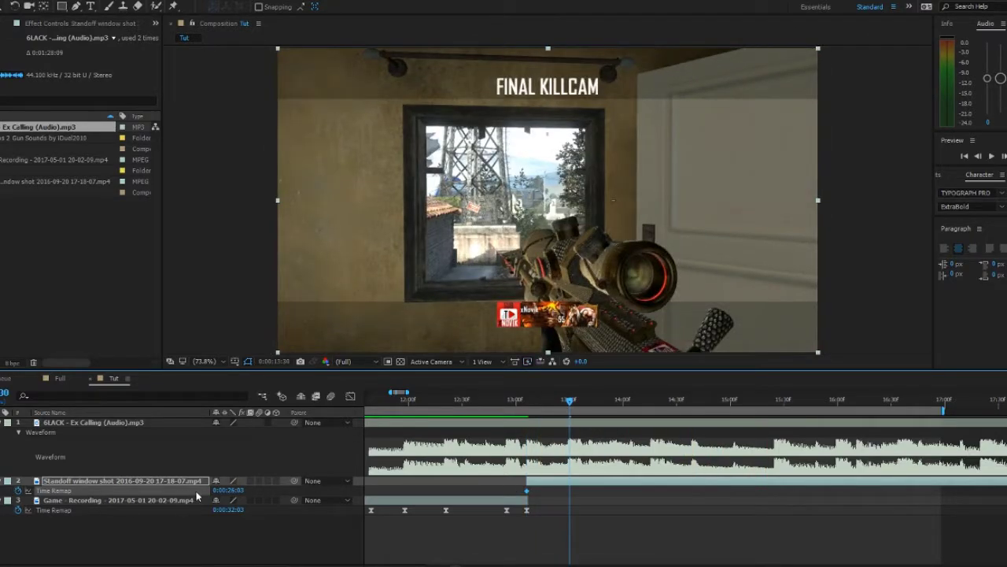
pyautogui.moveTo(228, 491); pyautogui.dragTo(259, 491)
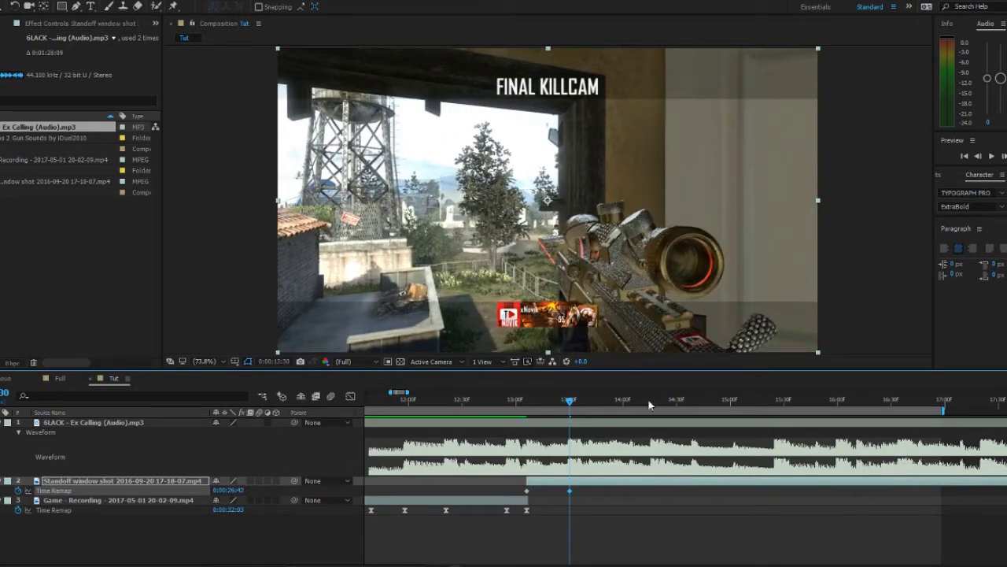
pyautogui.click(651, 400)
pyautogui.moveTo(236, 489); pyautogui.dragTo(246, 490)
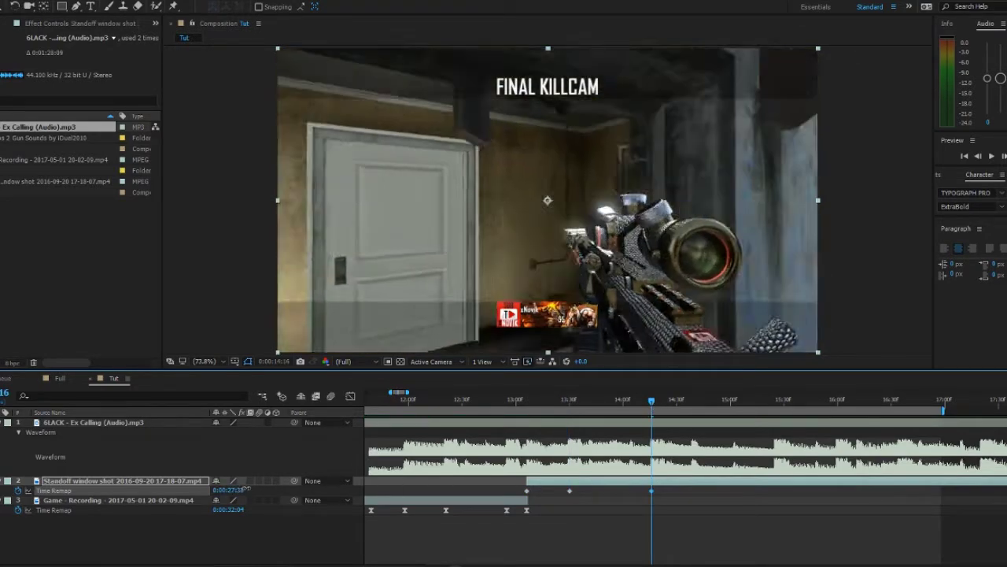
# - Add Standoff Time Remap keyframes at about 0:00:14:39 and at 0:00:15:25, setting the latter to the gunshot at 0:00:29:14
pyautogui.click(692, 402)
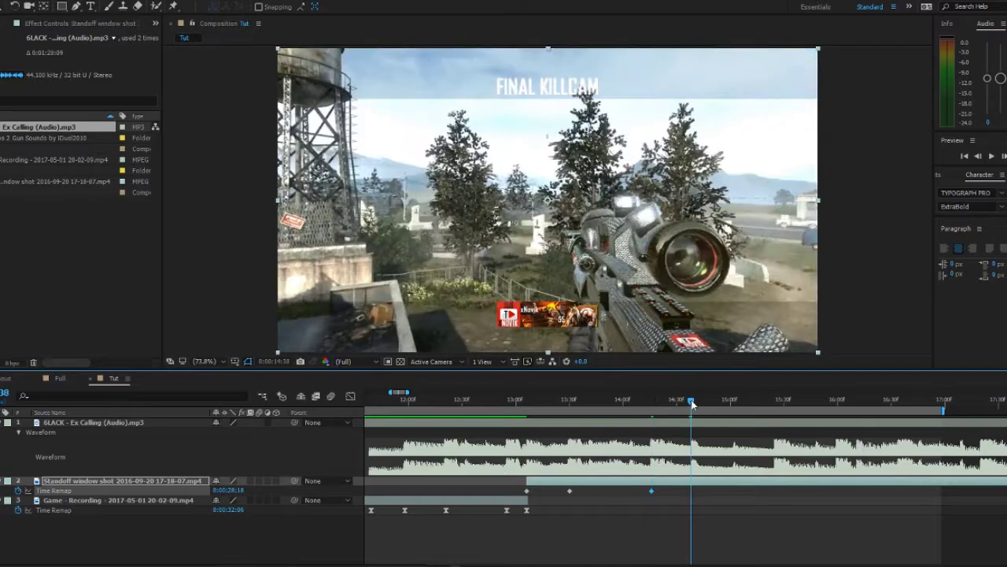
pyautogui.moveTo(234, 490); pyautogui.dragTo(248, 490)
pyautogui.click(776, 402)
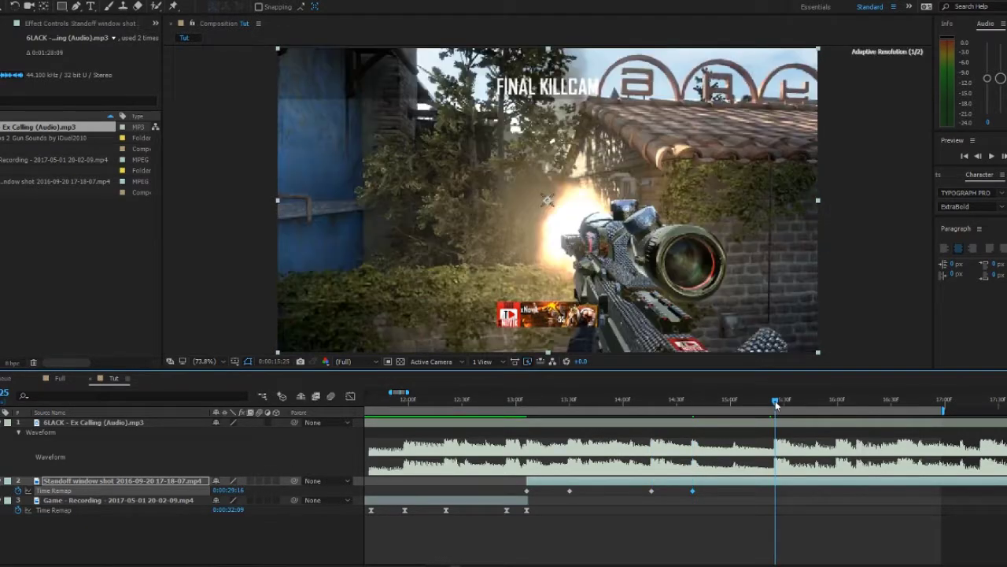
pyautogui.moveTo(232, 489); pyautogui.dragTo(229, 490)
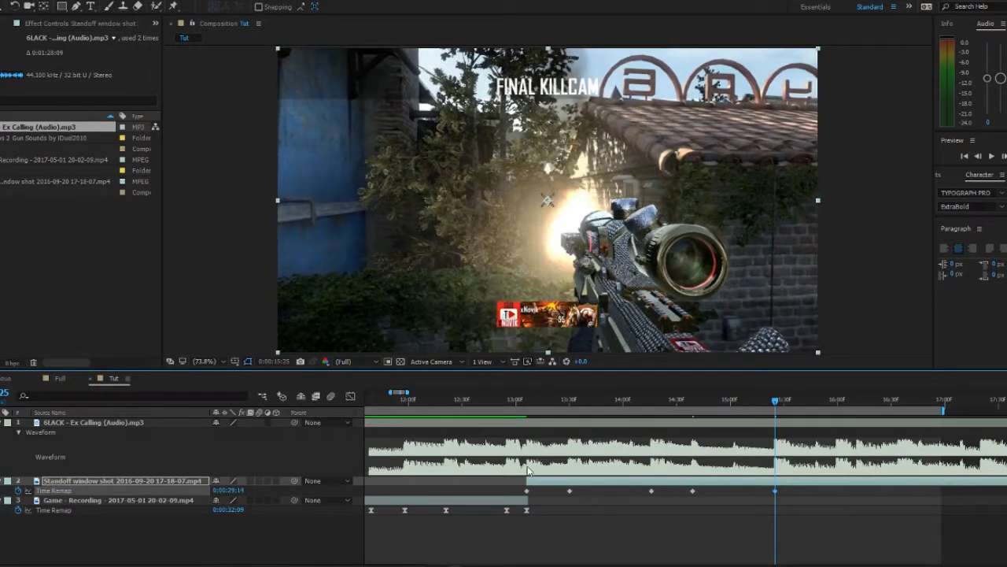
# - Play the music from 0:00:15:25 and add a Standoff Time Remap keyframe at 0:00:16:00 set to 0:00:30:40
pyautogui.hscroll(5, 551, 470)
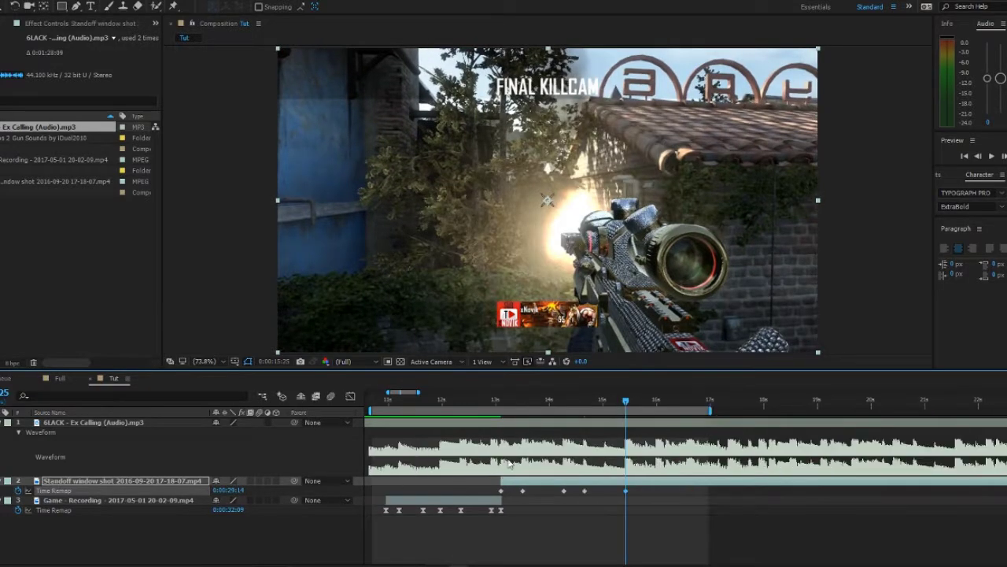
pyautogui.hscroll(1, 630, 476)
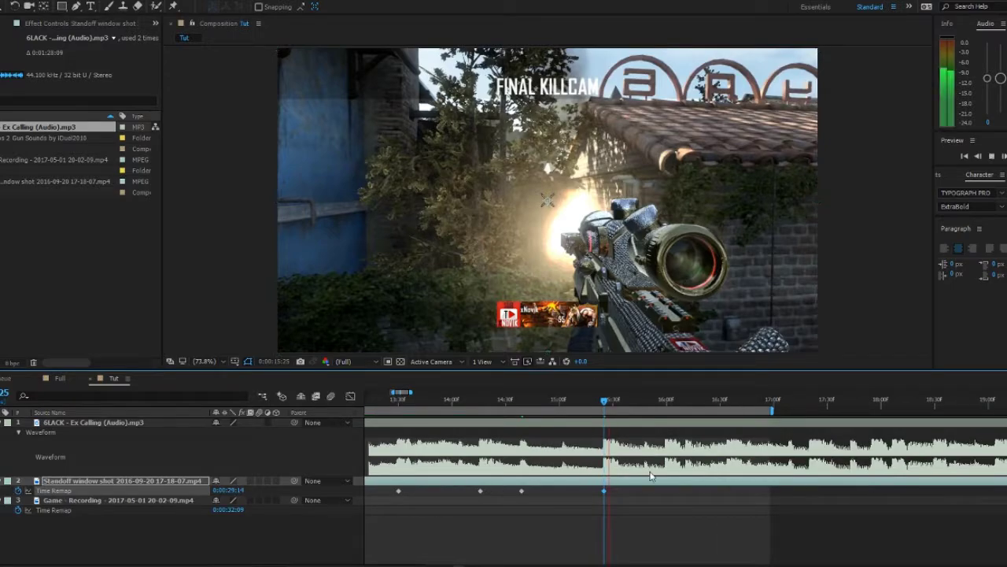
pyautogui.click(666, 402)
pyautogui.moveTo(223, 489); pyautogui.dragTo(262, 491)
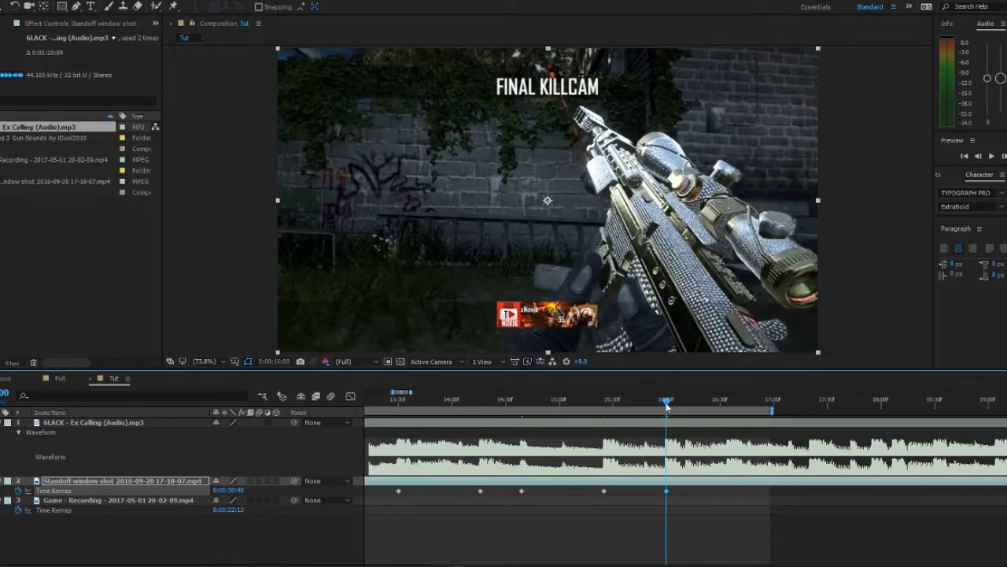
# - Add a Standoff Time Remap keyframe at 0:00:16:11 set to 0:00:32:40 and trim the layer's end to that time
pyautogui.moveTo(667, 406); pyautogui.dragTo(688, 407)
pyautogui.moveTo(232, 490); pyautogui.dragTo(289, 483)
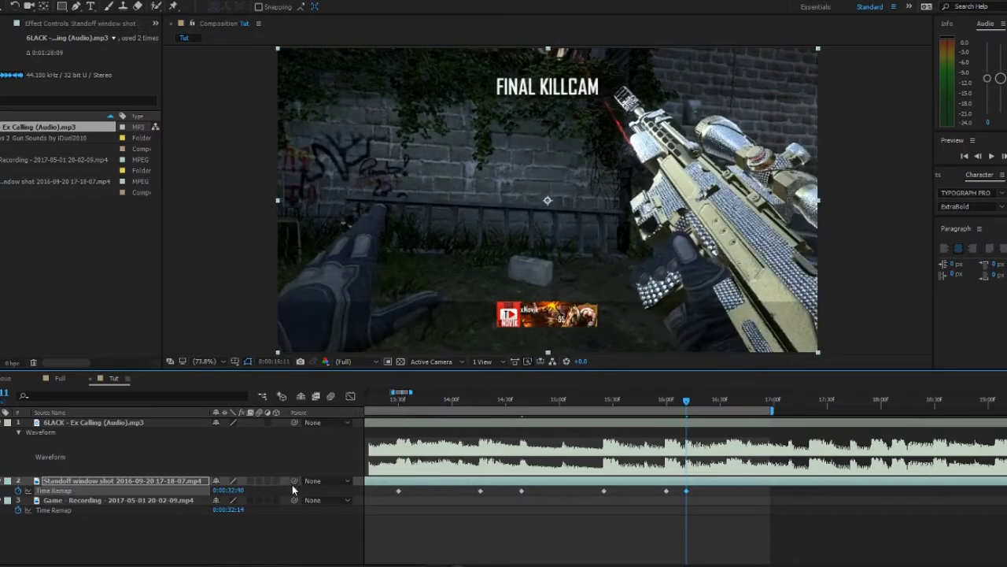
pyautogui.hotkey('alt', ']')
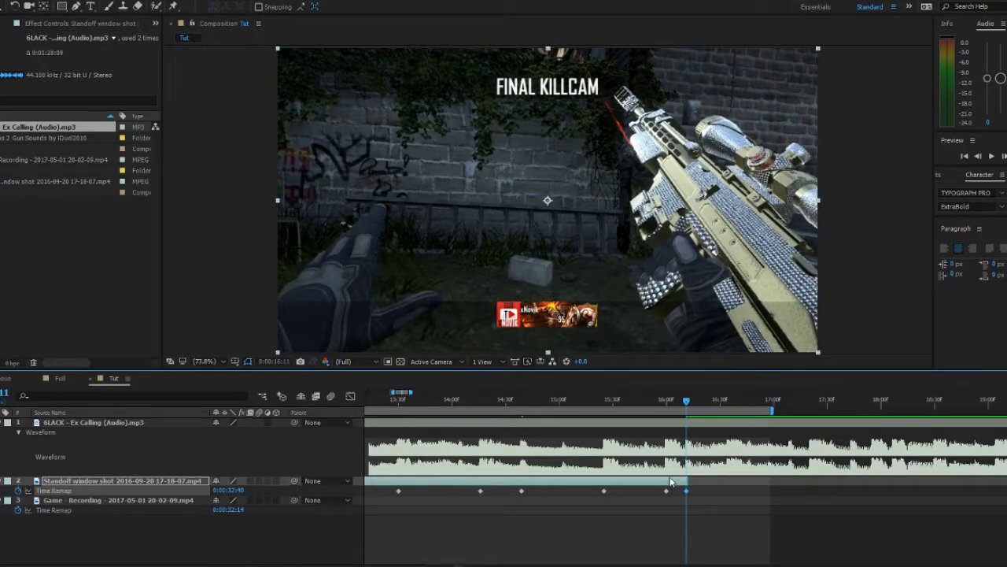
# - Apply Easy Ease to all of the Standoff layer's Time Remap keyframes and open their curve in the graph editor
pyautogui.keyDown('alt'); pyautogui.scroll(-2, 673, 482); pyautogui.keyUp('alt')
pyautogui.moveTo(687, 490); pyautogui.dragTo(504, 497)
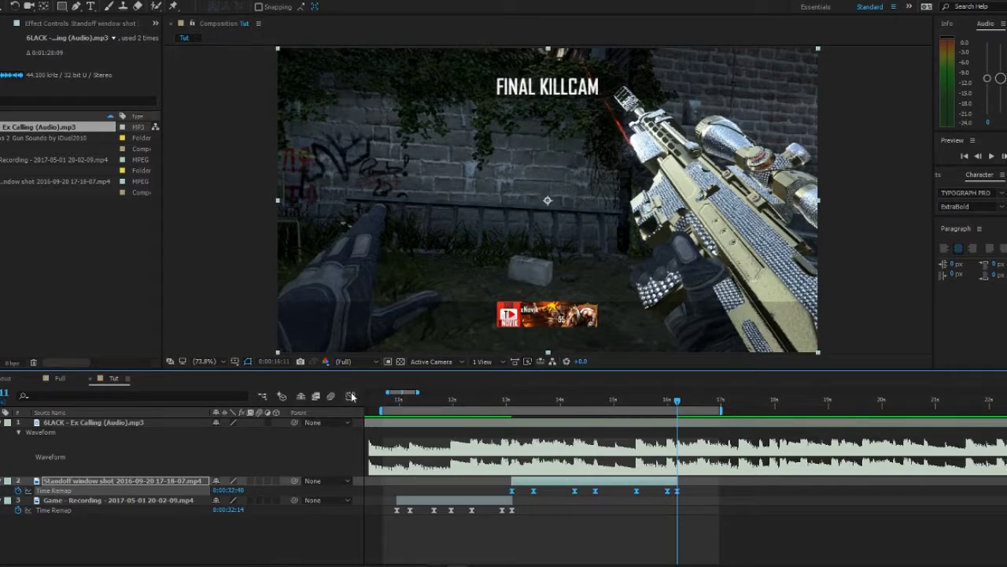
pyautogui.click(351, 396)
# - Steepen the Time Remap handle leaving 0:00:13:06 and both handles of the 0:00:13:30 keyframe
pyautogui.click(503, 508)
pyautogui.click(513, 521)
pyautogui.keyDown('alt'); pyautogui.scroll(4, 516, 526); pyautogui.keyUp('alt')
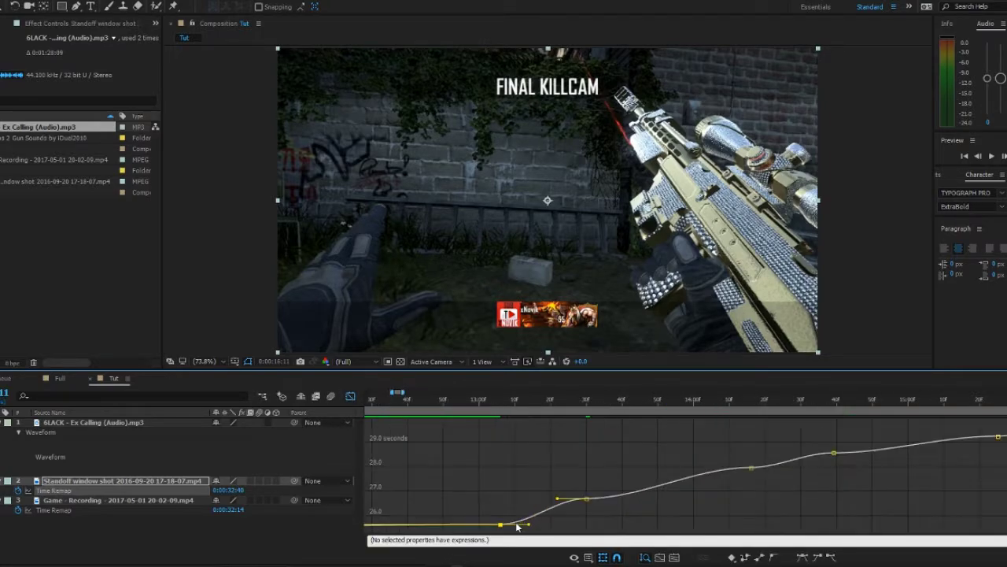
pyautogui.keyDown('alt'); pyautogui.scroll(2, 519, 527); pyautogui.keyUp('alt')
pyautogui.moveTo(543, 524); pyautogui.dragTo(490, 496)
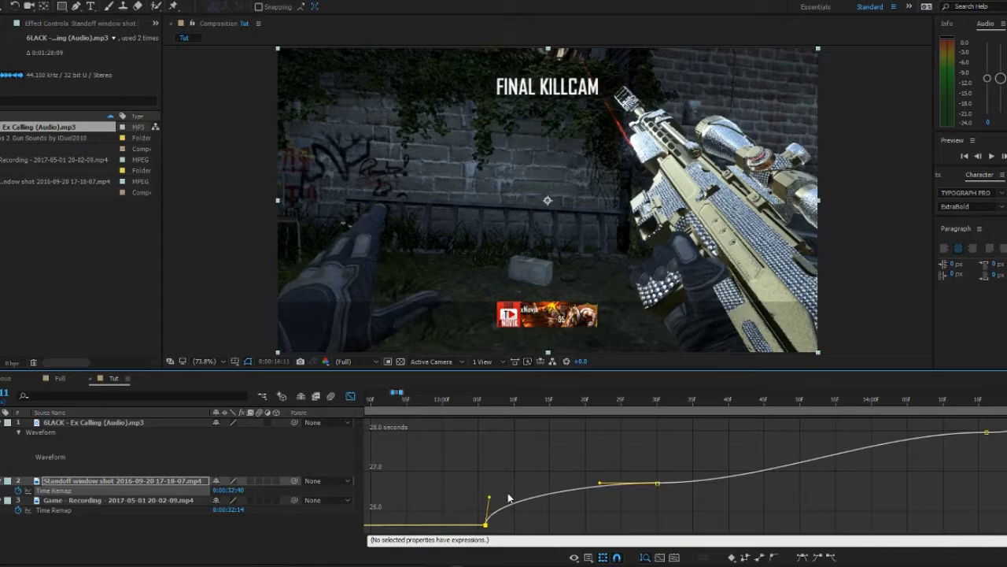
pyautogui.moveTo(600, 482); pyautogui.dragTo(511, 484)
pyautogui.keyDown('alt'); pyautogui.scroll(-2, 573, 504); pyautogui.keyUp('alt')
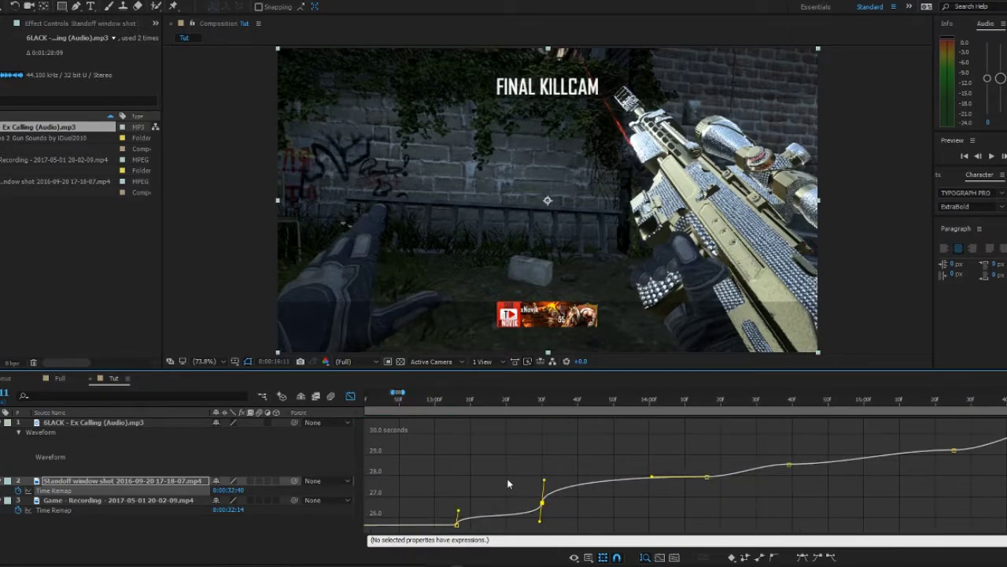
# - Steepen the incoming and outgoing Time Remap handles of the 0:00:14:16 keyframe
pyautogui.keyDown('alt'); pyautogui.scroll(2, 665, 489); pyautogui.keyUp('alt')
pyautogui.moveTo(638, 455); pyautogui.dragTo(808, 501)
pyautogui.hscroll(3, 494, 468)
pyautogui.hscroll(2, 494, 466)
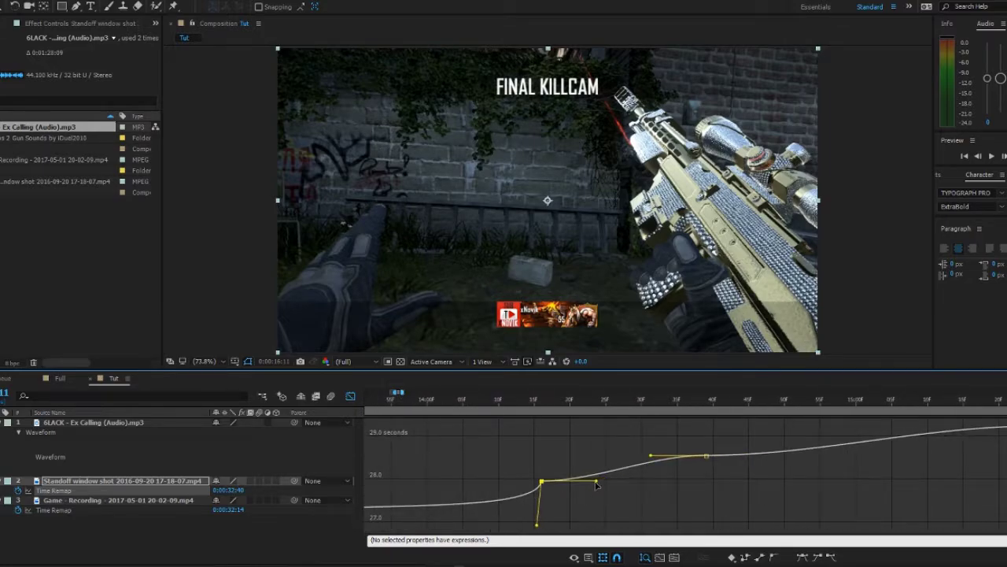
pyautogui.moveTo(596, 481); pyautogui.dragTo(531, 462)
# - Steepen both Time Remap handles of the keyframe at about 0:00:14:39 and the handle entering 0:00:15:25
pyautogui.moveTo(652, 455); pyautogui.dragTo(761, 494)
pyautogui.hscroll(5, 504, 468)
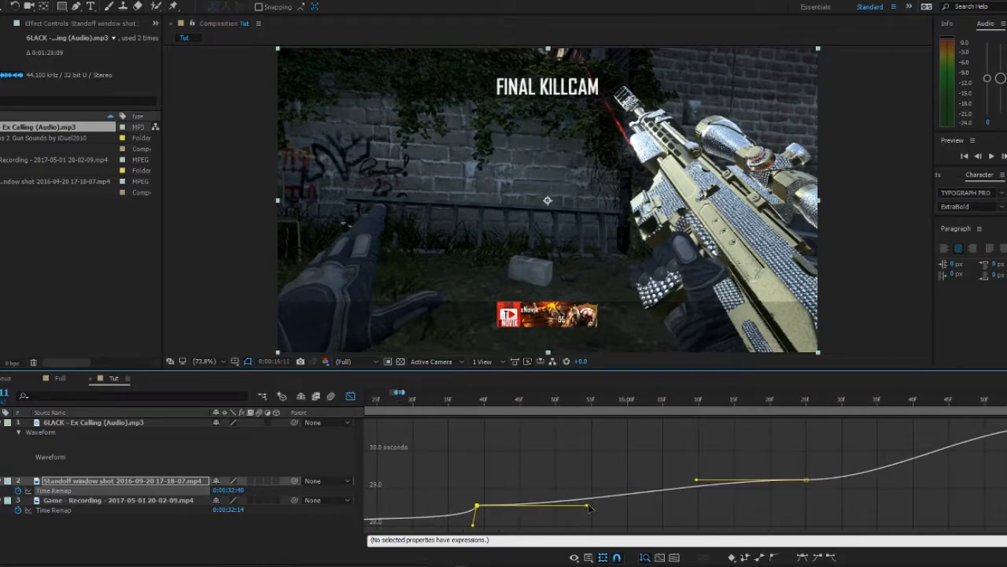
pyautogui.moveTo(591, 509); pyautogui.dragTo(453, 488)
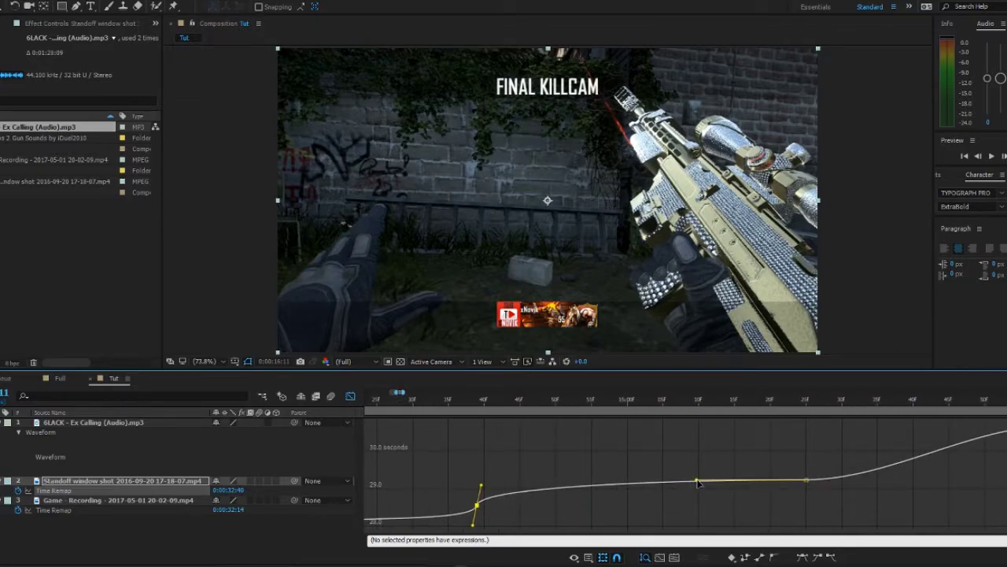
pyautogui.moveTo(698, 481); pyautogui.dragTo(802, 513)
pyautogui.hscroll(3, 492, 477)
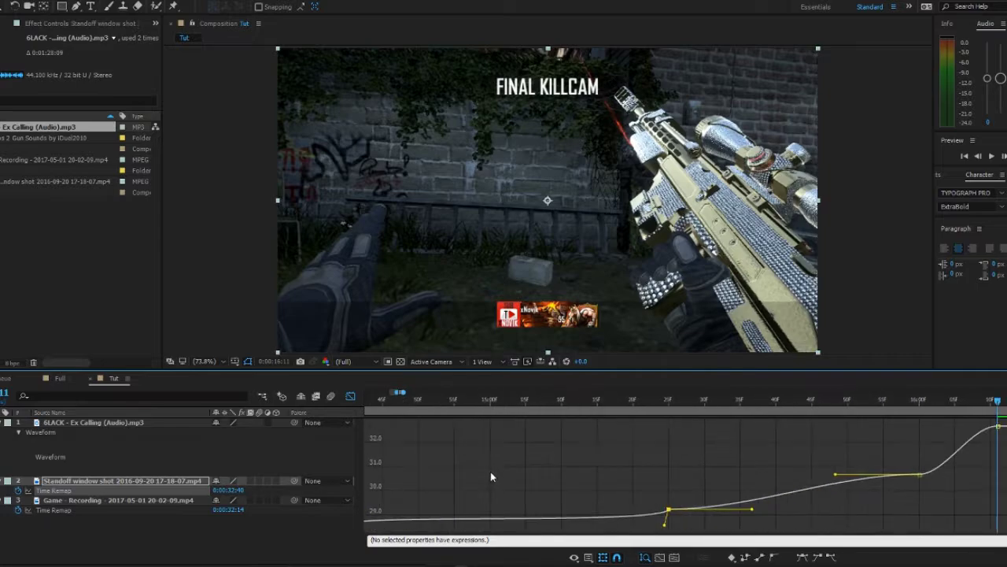
# - Steepen the Standoff Time Remap handles leaving 0:00:15:25 and 0:00:16:00 and entering 0:00:16:11, and close the graph editor
pyautogui.hscroll(4, 491, 477)
pyautogui.moveTo(572, 513); pyautogui.dragTo(452, 486)
pyautogui.moveTo(661, 478); pyautogui.dragTo(700, 440)
pyautogui.scroll(2, 779, 492)
pyautogui.moveTo(792, 425); pyautogui.dragTo(837, 479)
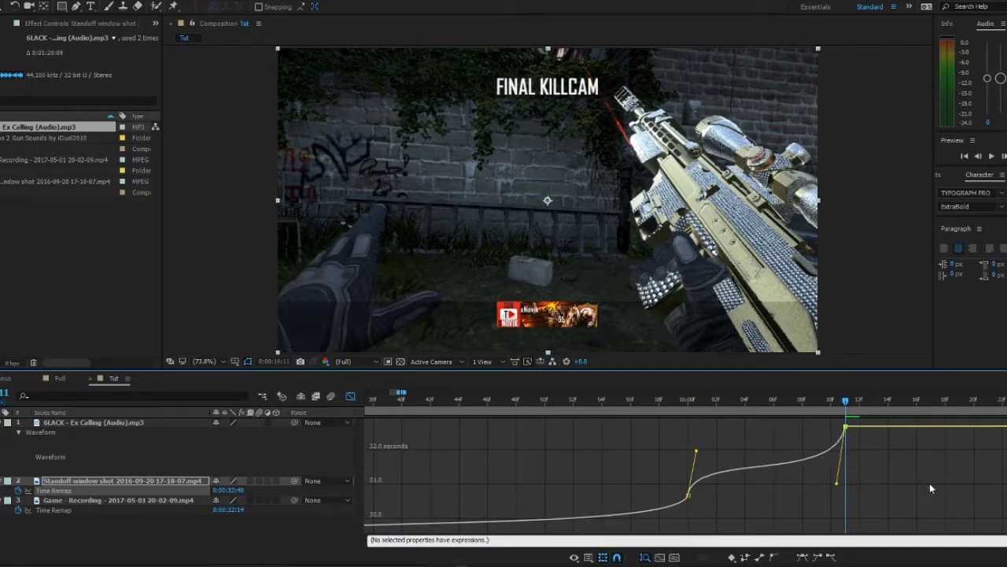
pyautogui.click(350, 396)
pyautogui.scroll(-3, 548, 403)
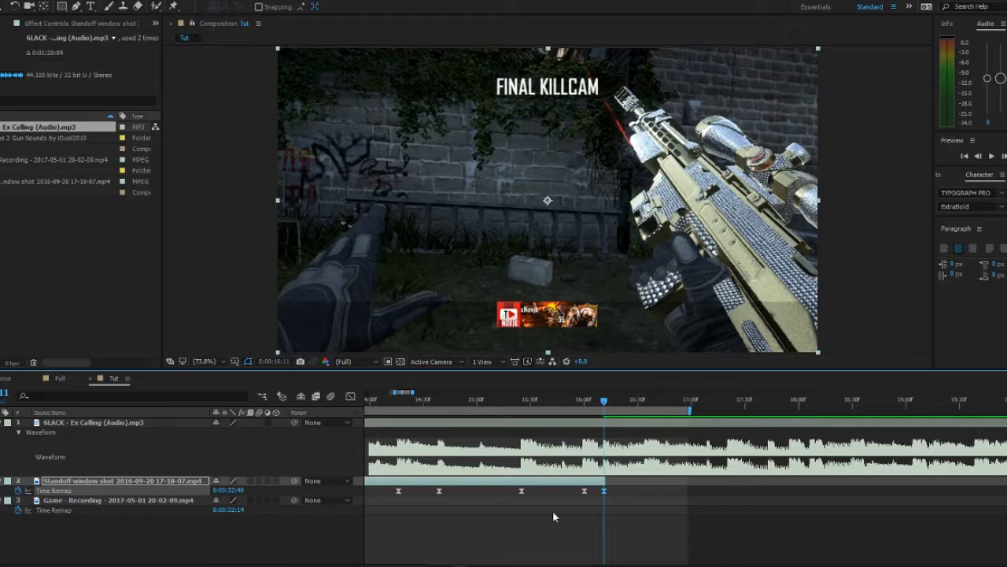
# - Turn on frame blending for the Standoff and Game layers and enable it for the whole composition
pyautogui.scroll(-3, 602, 480)
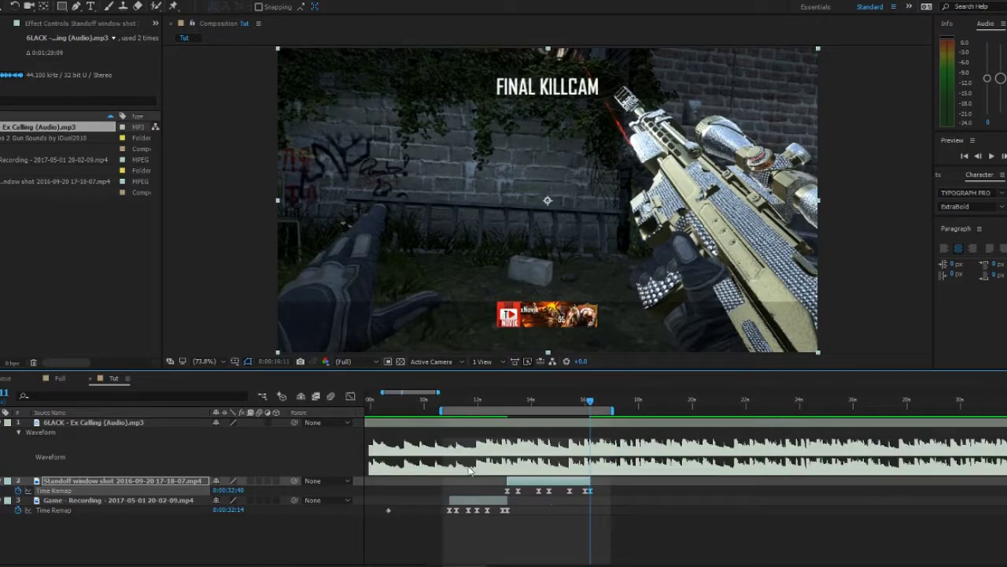
pyautogui.scroll(3, 472, 472)
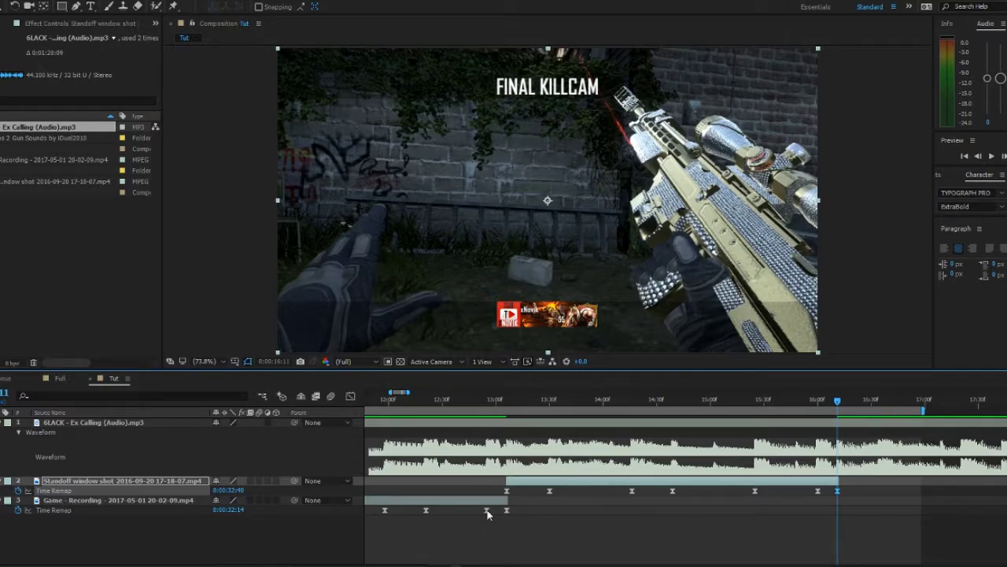
pyautogui.moveTo(560, 406); pyautogui.dragTo(450, 433)
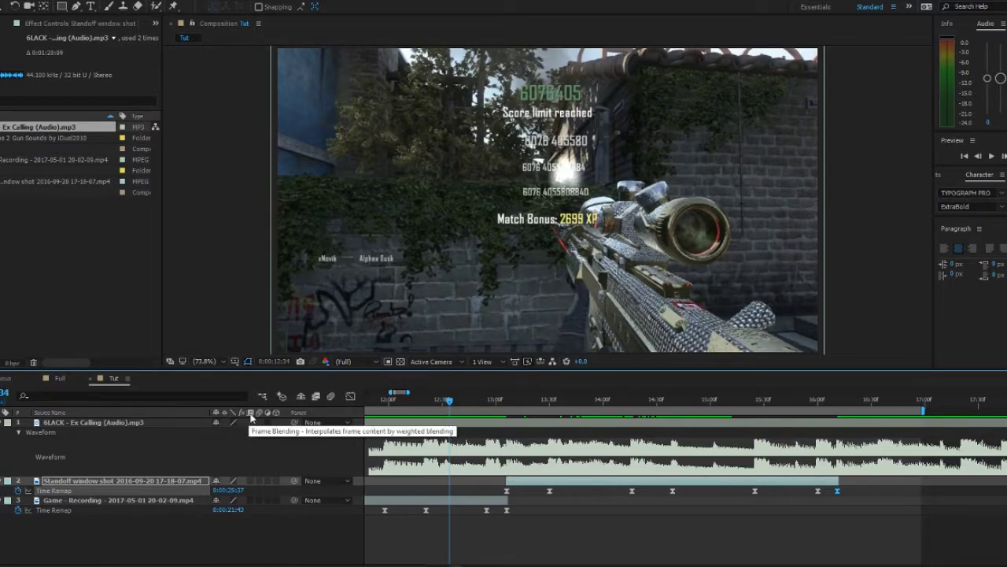
pyautogui.click(251, 482)
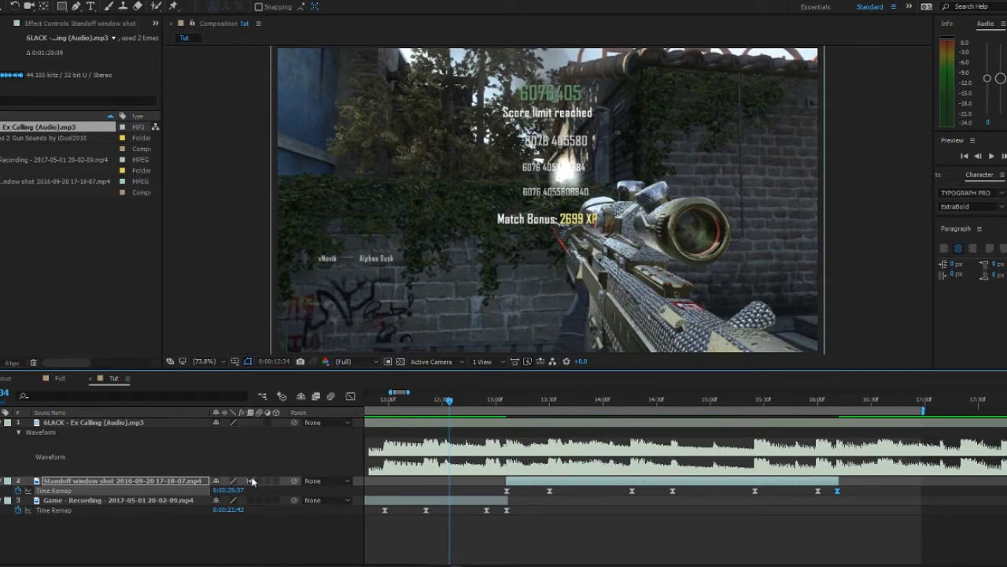
pyautogui.click(251, 482)
pyautogui.click(315, 396)
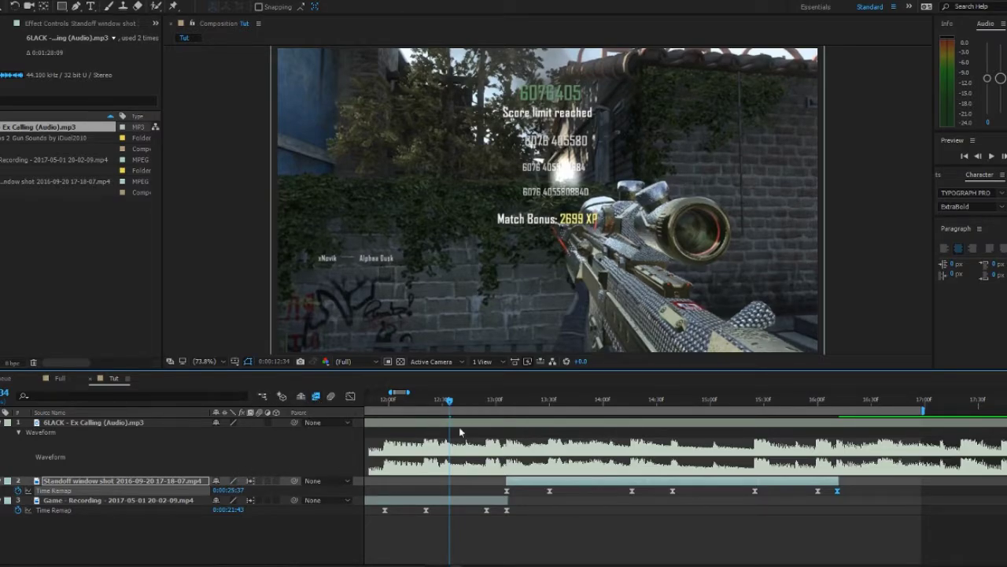
# - Play back the composition to review the frame-blended clips against the music
pyautogui.moveTo(446, 406); pyautogui.dragTo(492, 410)
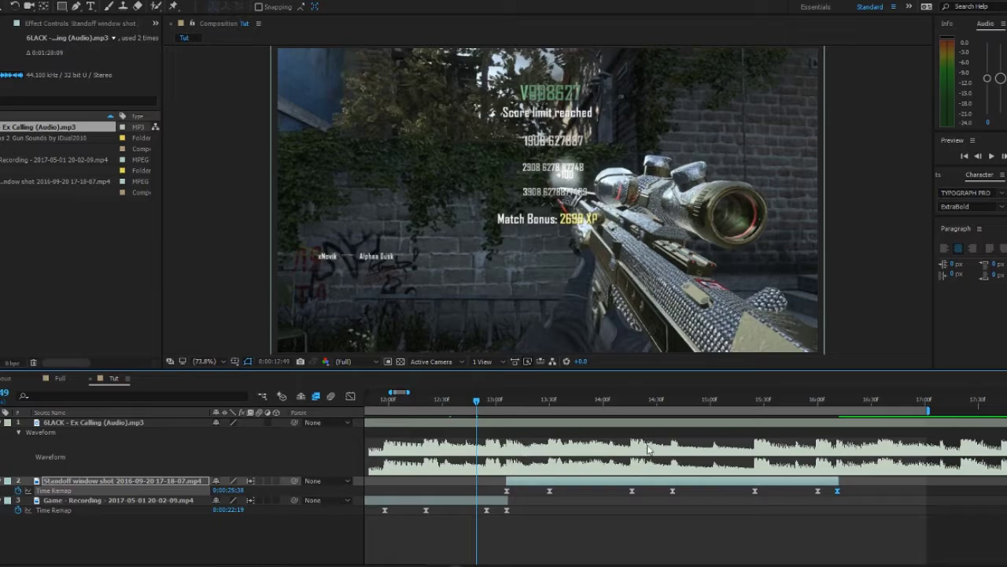
pyautogui.hotkey('ctrl', 'space')
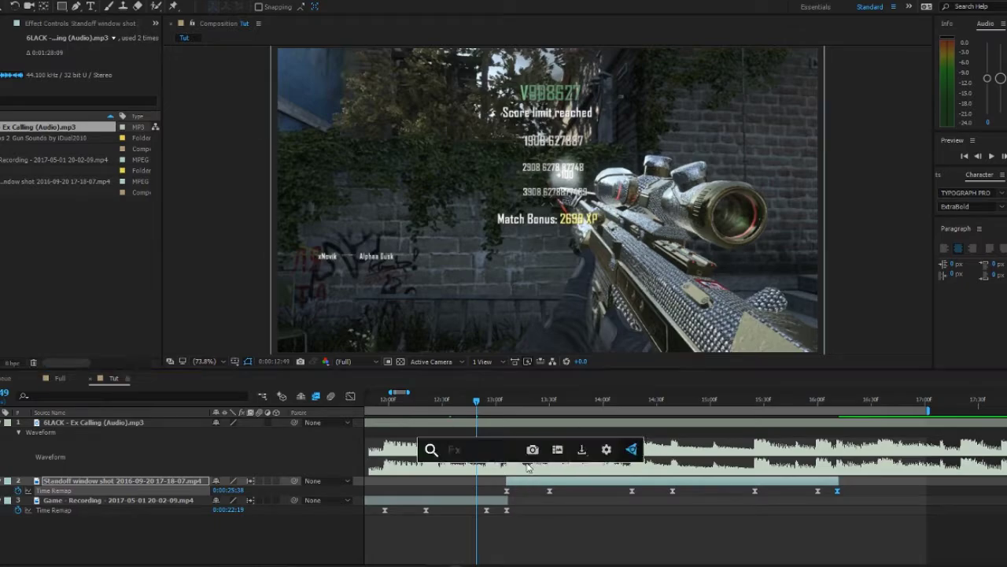
pyautogui.press('Escape')
pyautogui.click(494, 543)
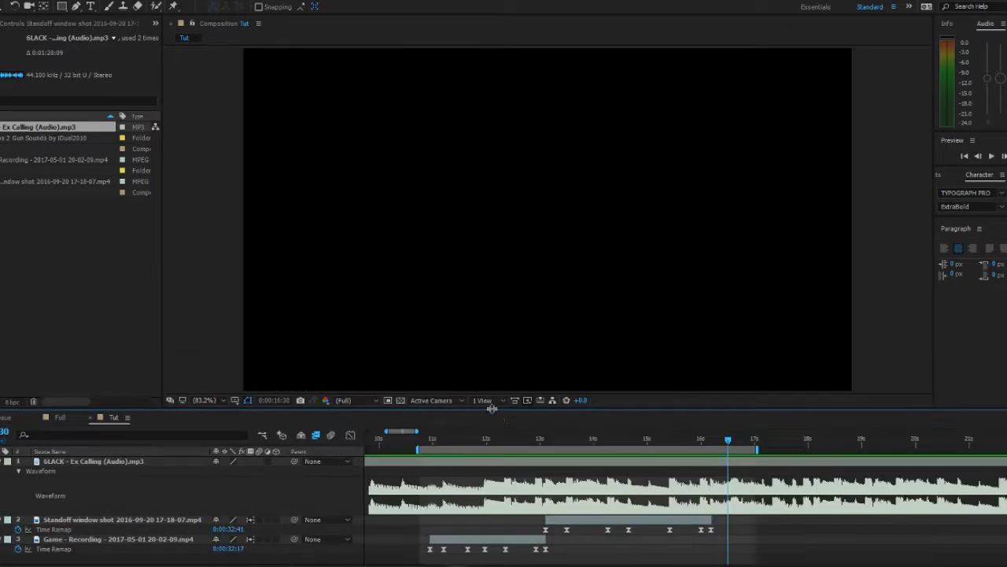
pyautogui.press('space')
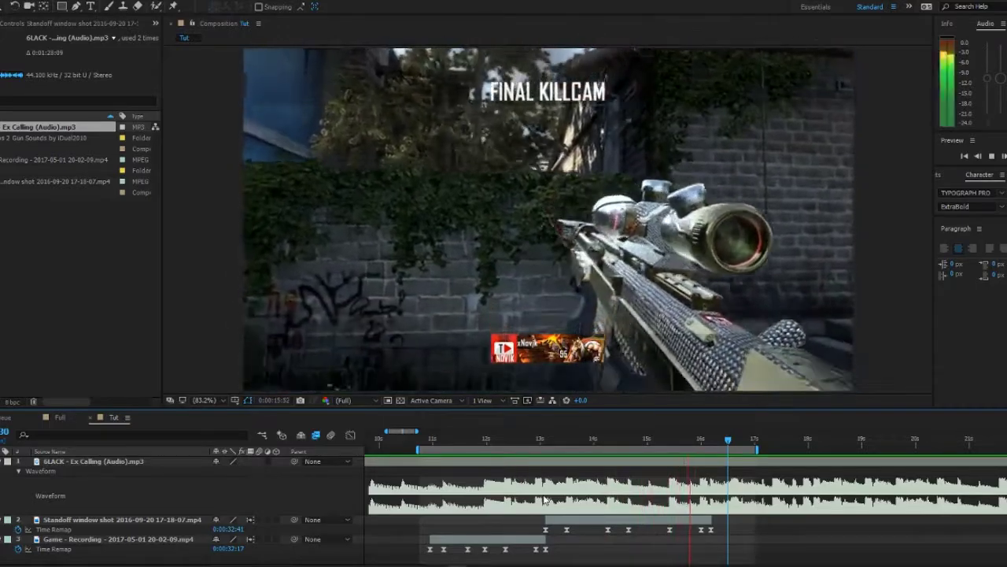
pyautogui.press('space')
# - Scrub the Standoff clip between about 14 and 15.5 seconds to examine its speed changes and blended frames
pyautogui.moveTo(573, 442); pyautogui.dragTo(647, 445)
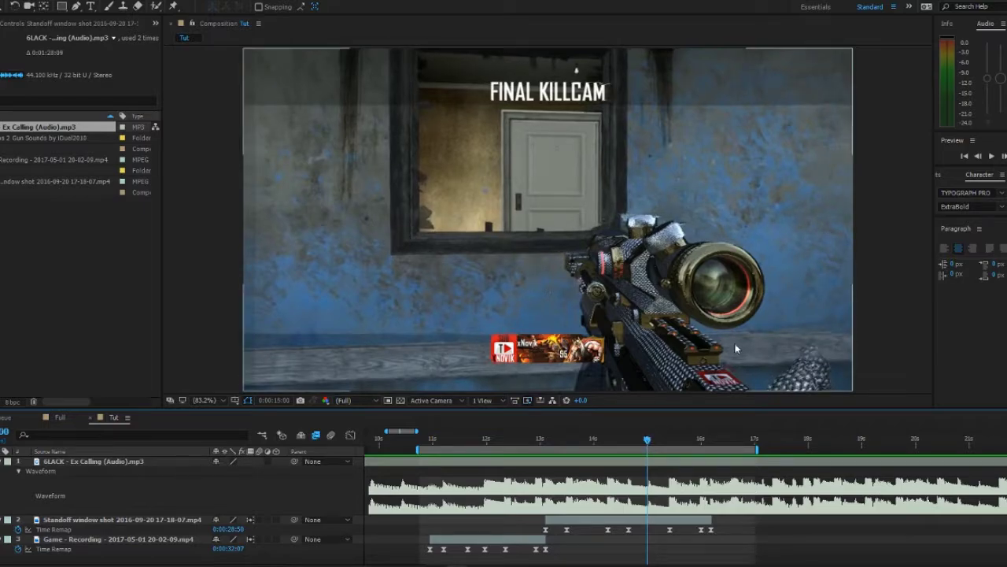
pyautogui.moveTo(498, 443); pyautogui.dragTo(619, 439)
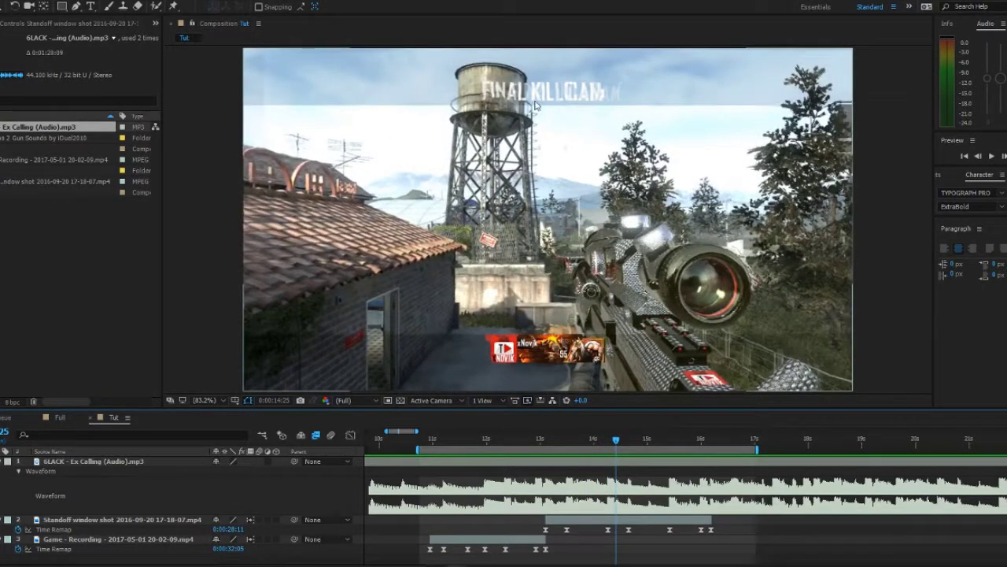
pyautogui.moveTo(617, 440); pyautogui.dragTo(677, 440)
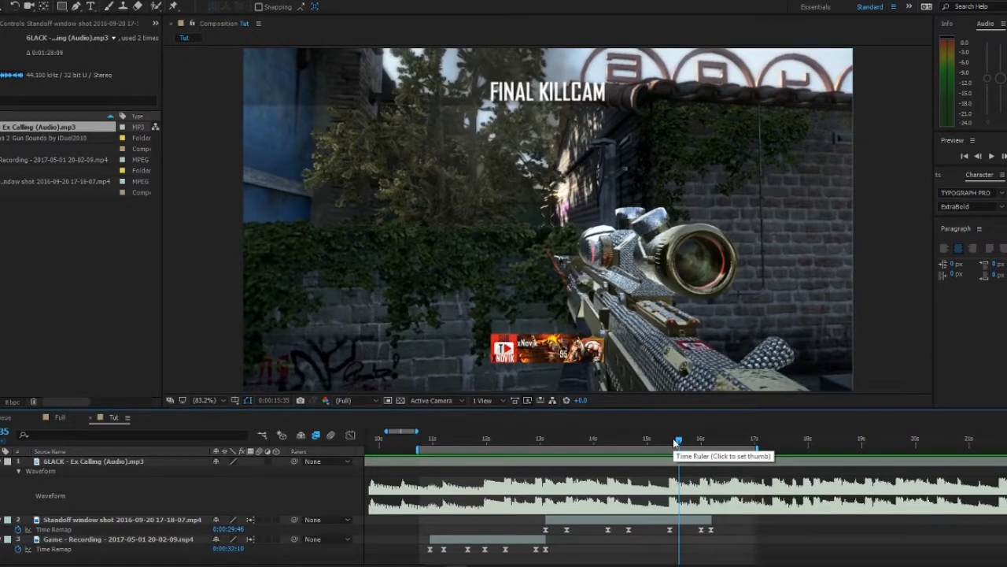
pyautogui.moveTo(675, 445); pyautogui.dragTo(648, 460)
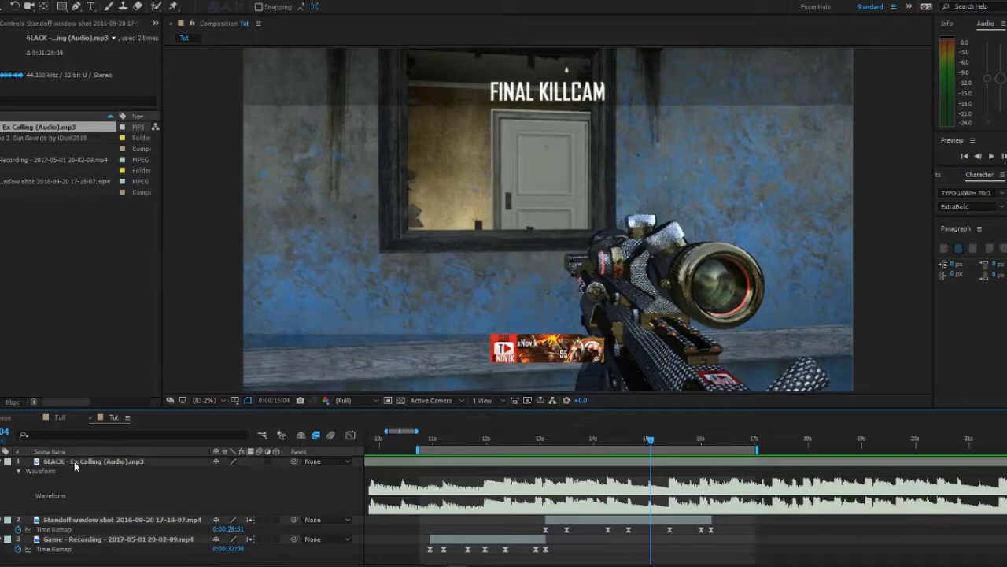
# - Extend the end of the work area slightly past the 17-second mark
pyautogui.click(74, 461)
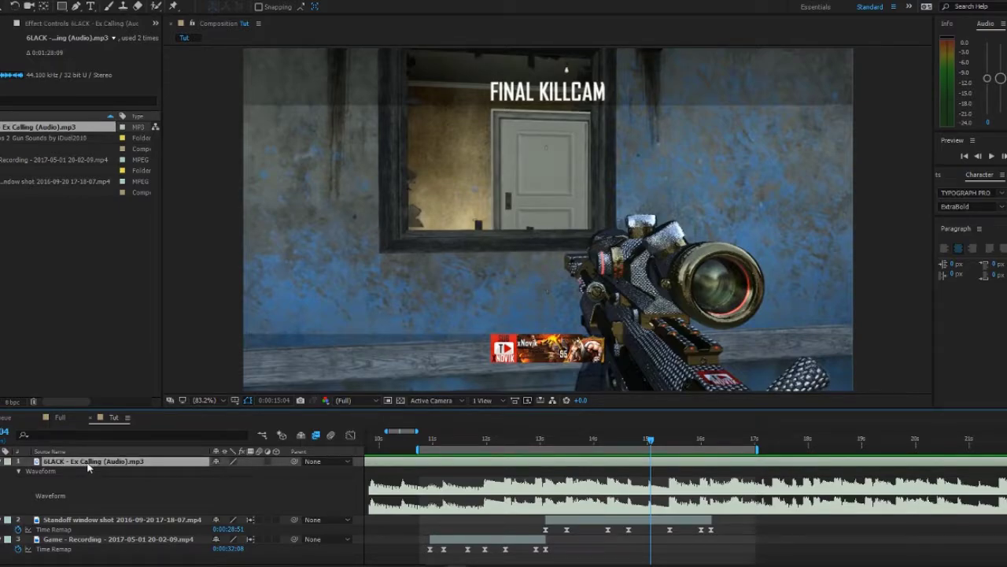
pyautogui.moveTo(538, 445); pyautogui.dragTo(643, 444)
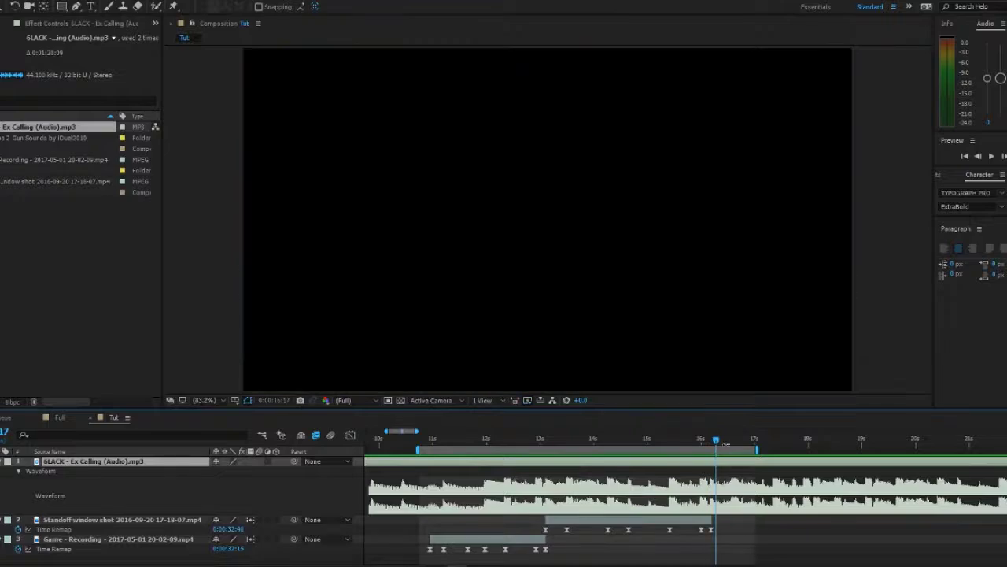
pyautogui.moveTo(773, 451); pyautogui.dragTo(750, 453)
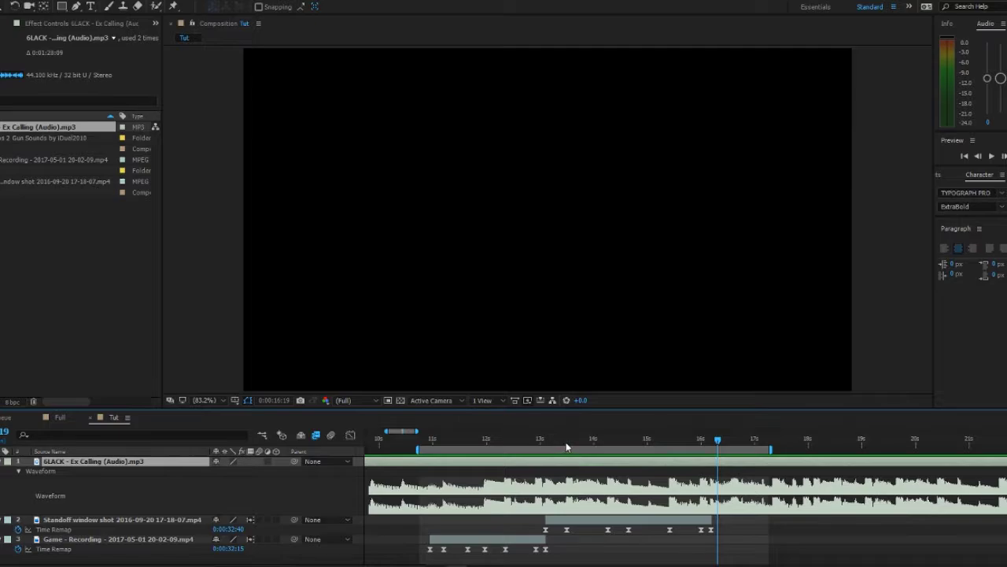
# - Try dipping the Standoff Time Remap curve after the 0:00:14:39 keyframe with a downward outgoing handle, and restore the handle's upward slope
pyautogui.moveTo(567, 446); pyautogui.dragTo(637, 466)
pyautogui.click(569, 535)
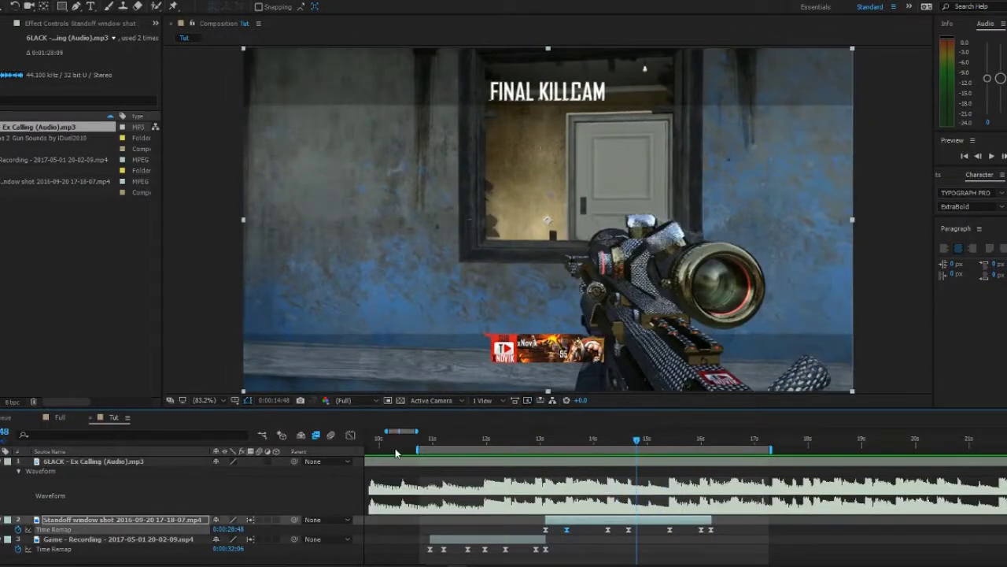
pyautogui.click(351, 435)
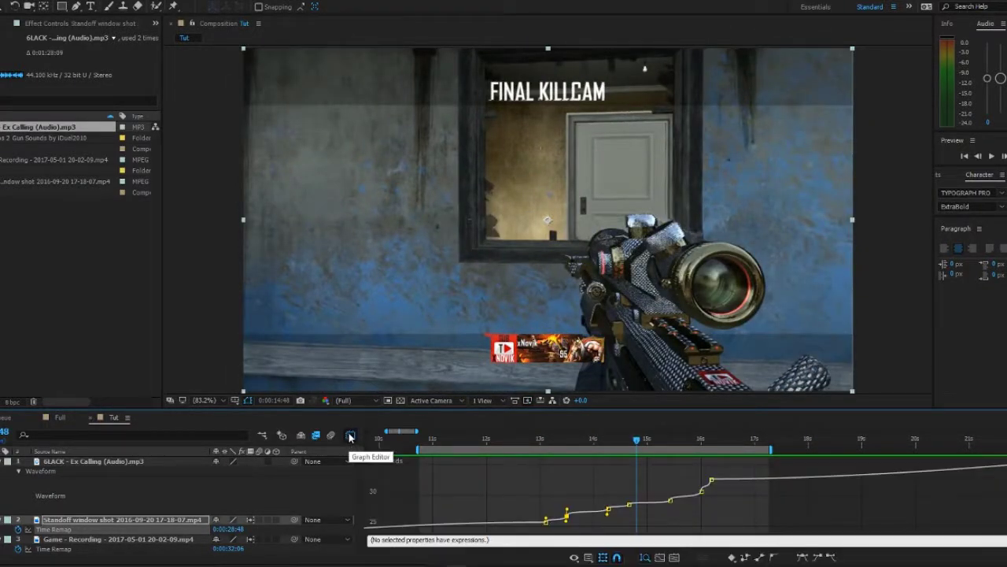
pyautogui.scroll(3, 637, 519)
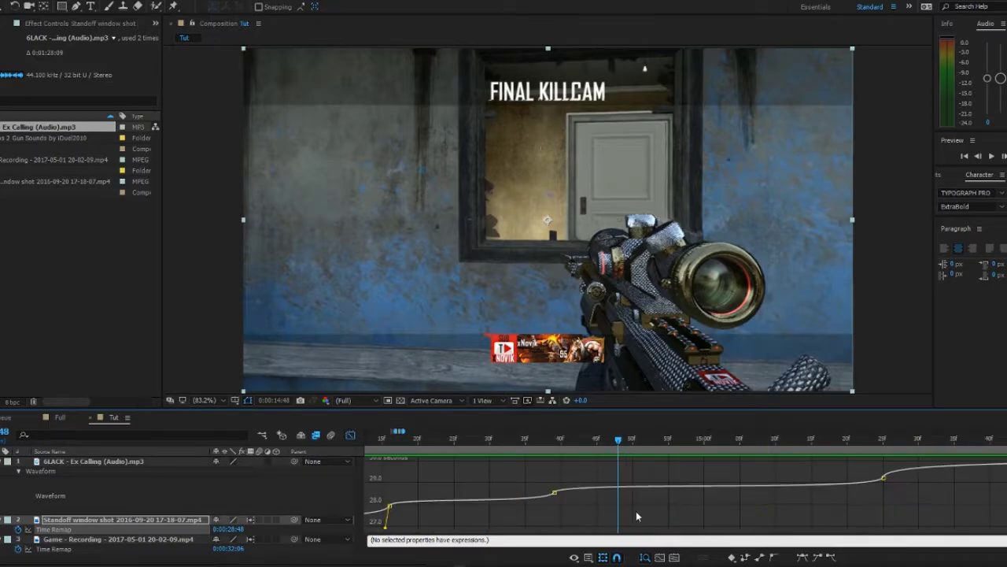
pyautogui.click(556, 493)
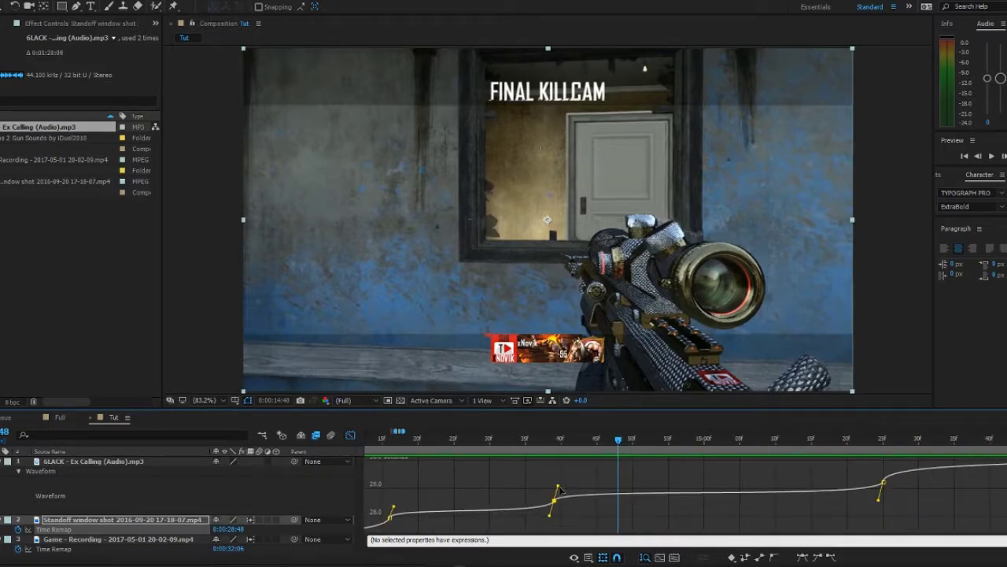
pyautogui.moveTo(560, 488); pyautogui.dragTo(614, 513)
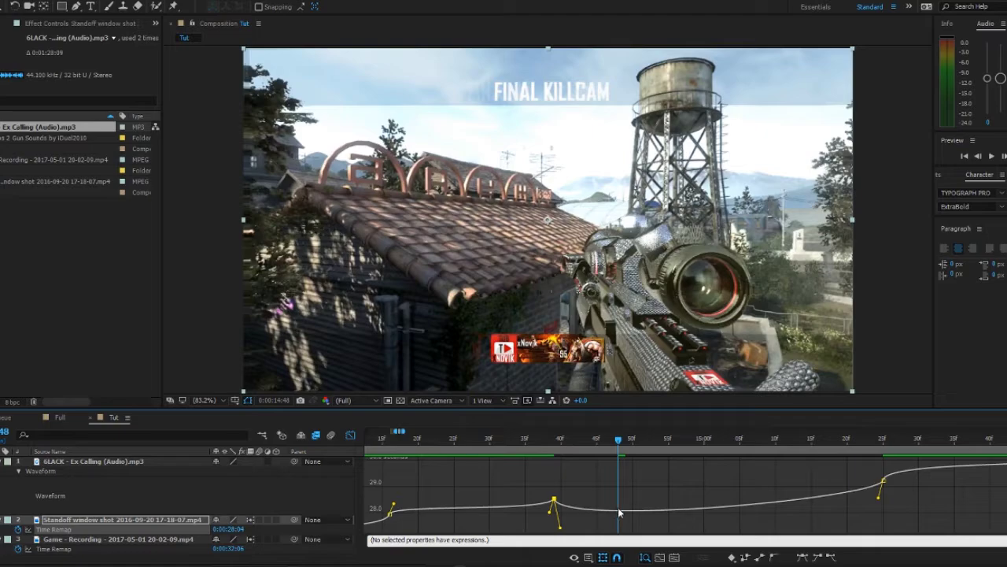
pyautogui.moveTo(546, 439); pyautogui.dragTo(591, 439)
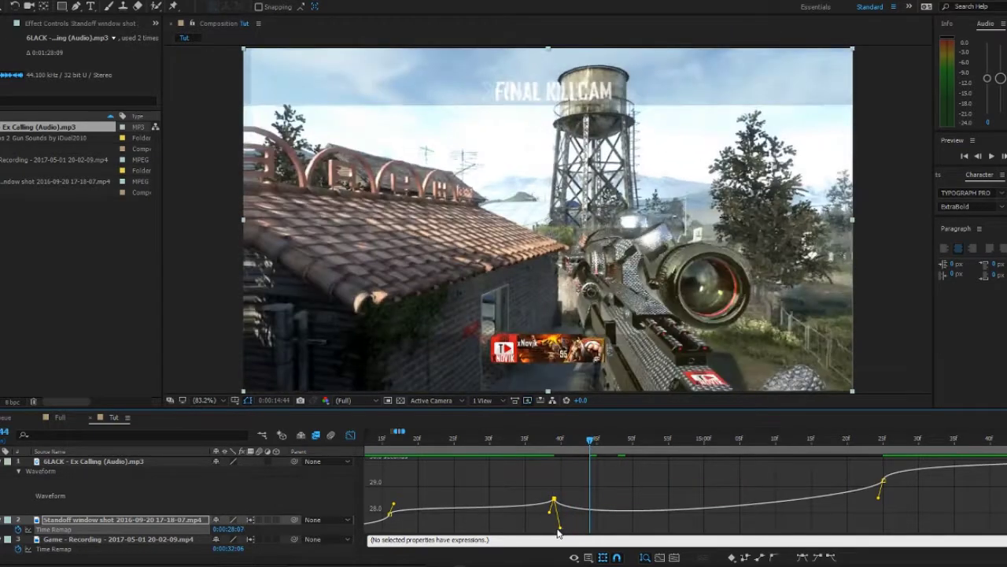
pyautogui.moveTo(561, 532); pyautogui.dragTo(533, 476)
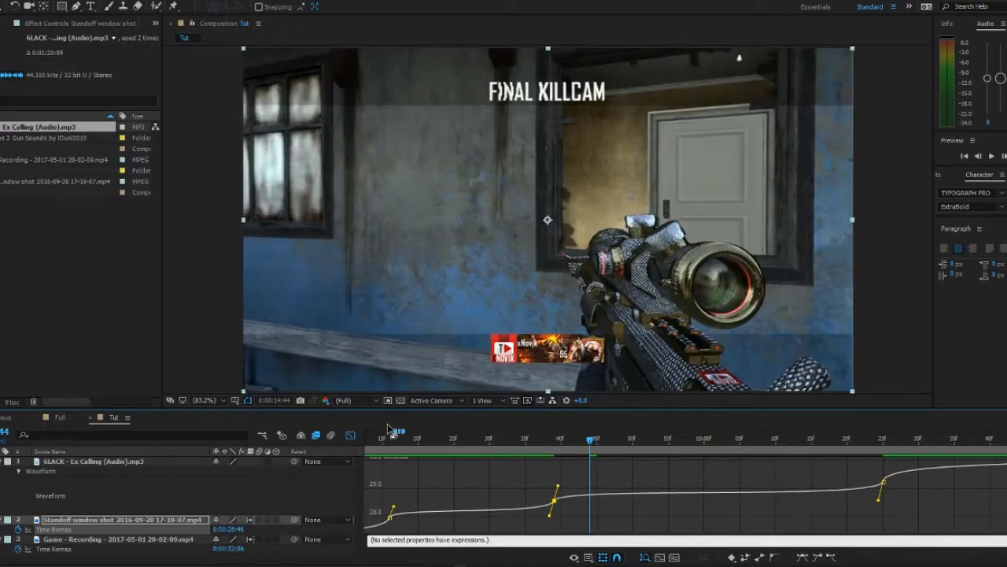
pyautogui.click(351, 434)
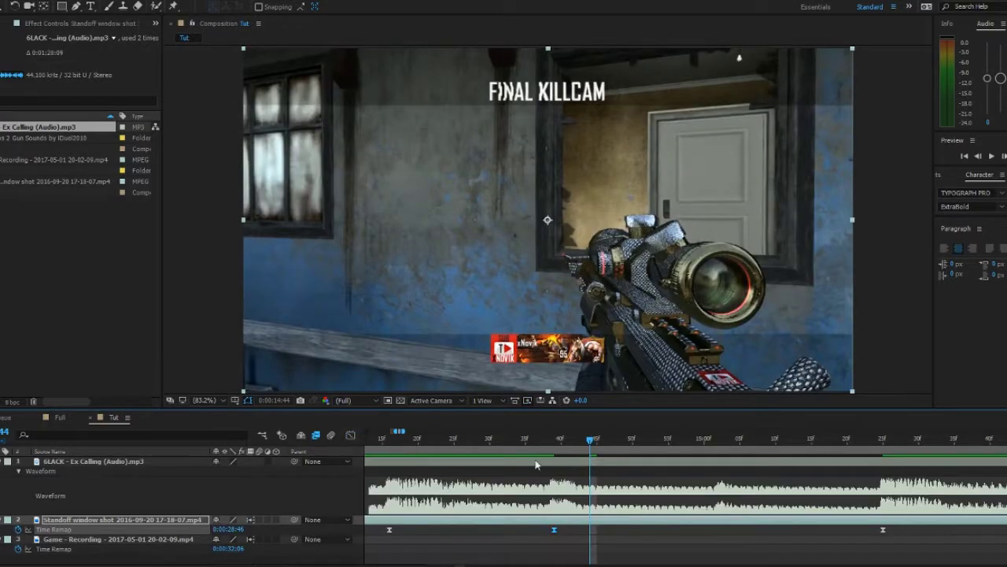
# - Add a Standoff Time Remap keyframe at 0:00:15:02 with the value 0:00:27:29 and open its curve in the graph editor
pyautogui.click(718, 440)
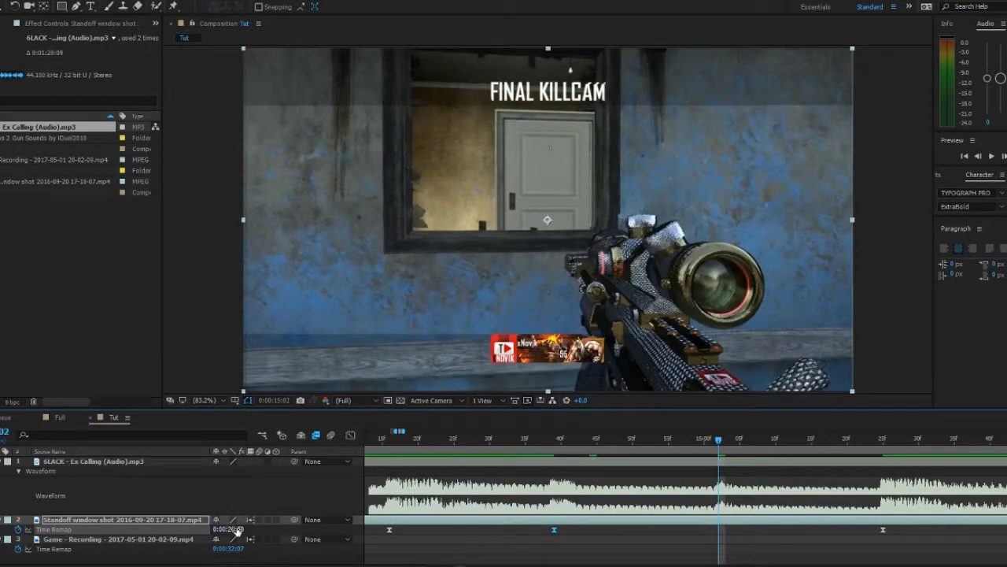
pyautogui.moveTo(238, 530); pyautogui.dragTo(193, 529)
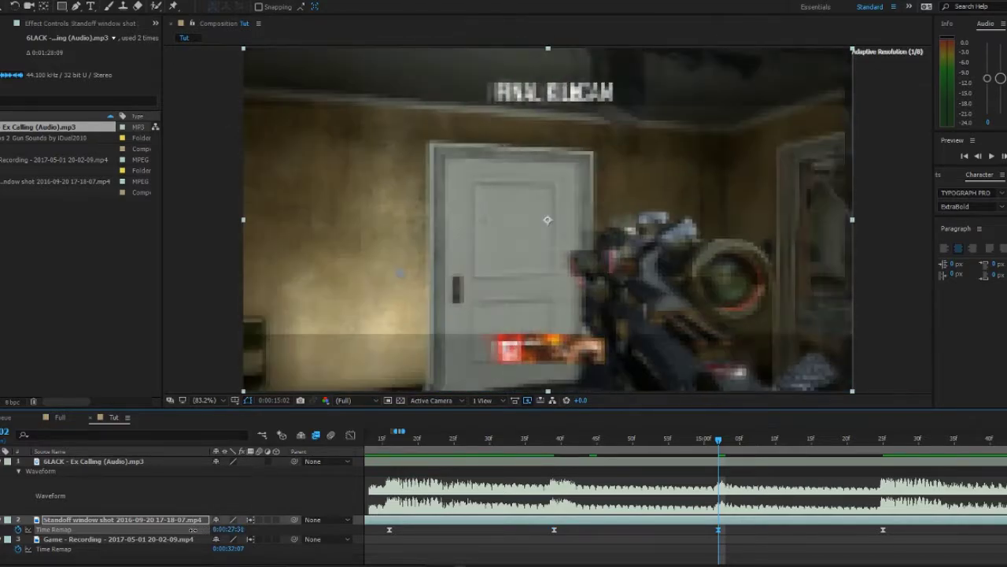
pyautogui.click(350, 434)
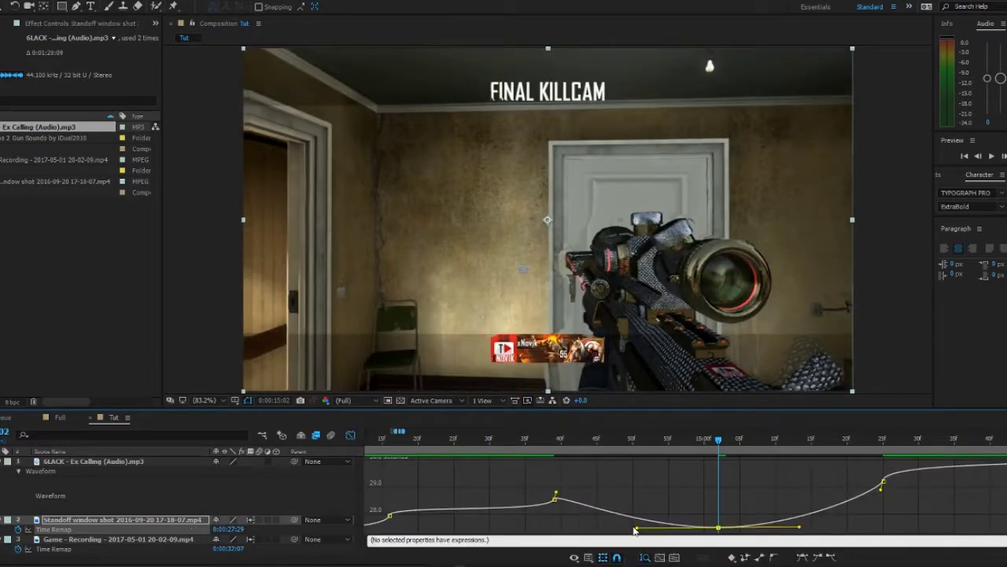
# - Steepen the rewind curve at the handle leaving 0:00:14:39, both handles at 0:00:15:02 and the handle entering 0:00:15:25
pyautogui.moveTo(638, 528); pyautogui.dragTo(736, 512)
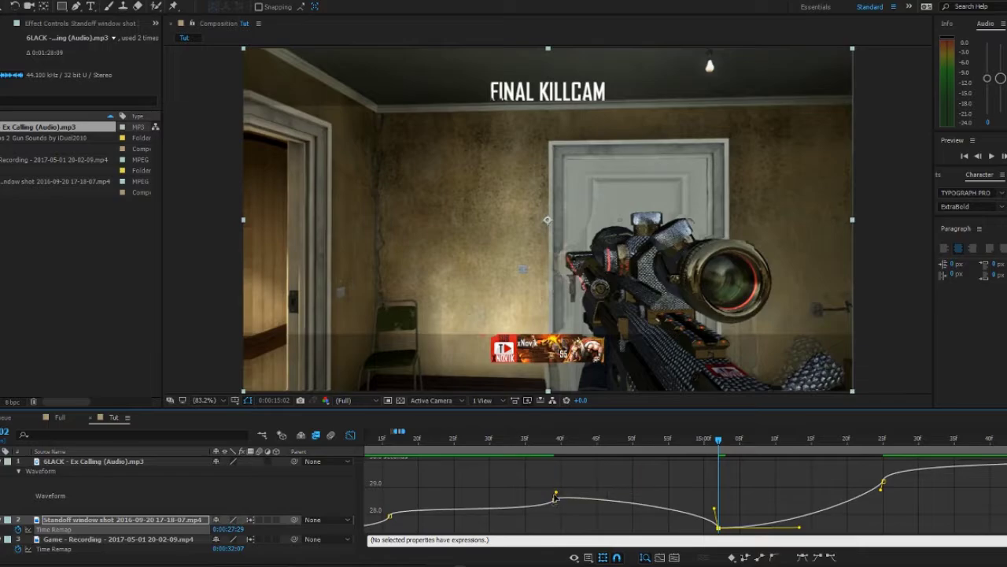
pyautogui.moveTo(560, 501); pyautogui.dragTo(553, 525)
pyautogui.moveTo(718, 528); pyautogui.dragTo(722, 488)
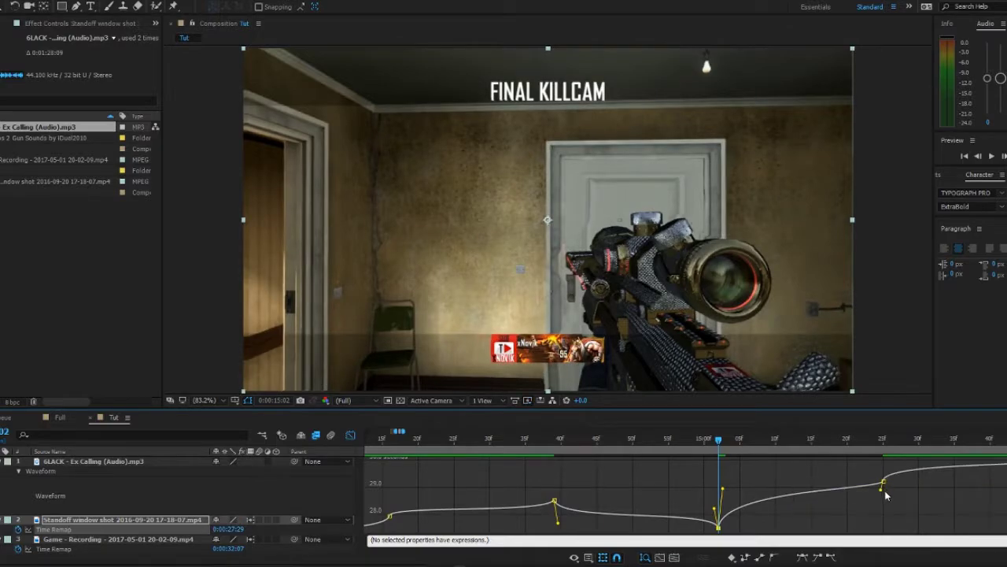
pyautogui.moveTo(881, 489); pyautogui.dragTo(880, 513)
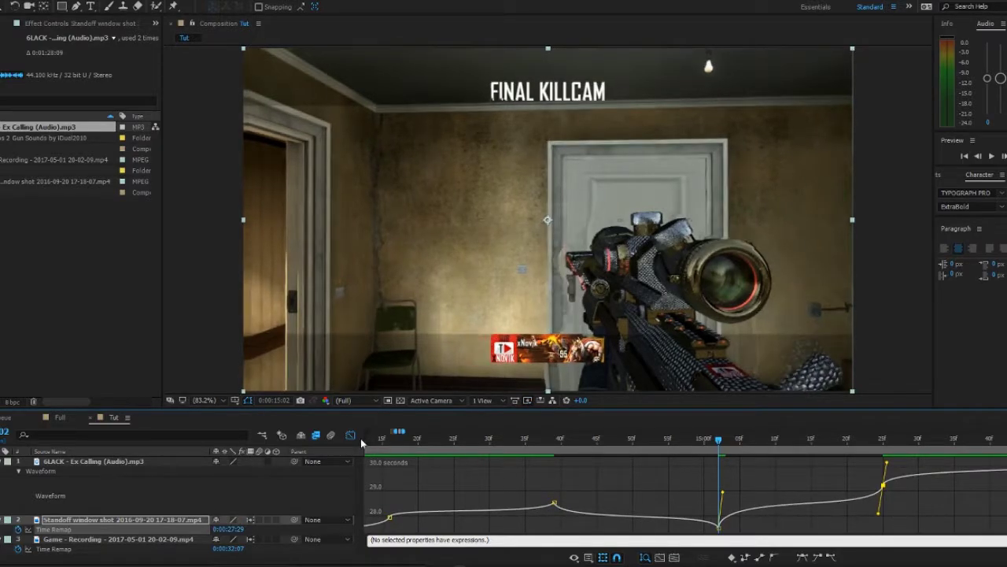
pyautogui.click(350, 434)
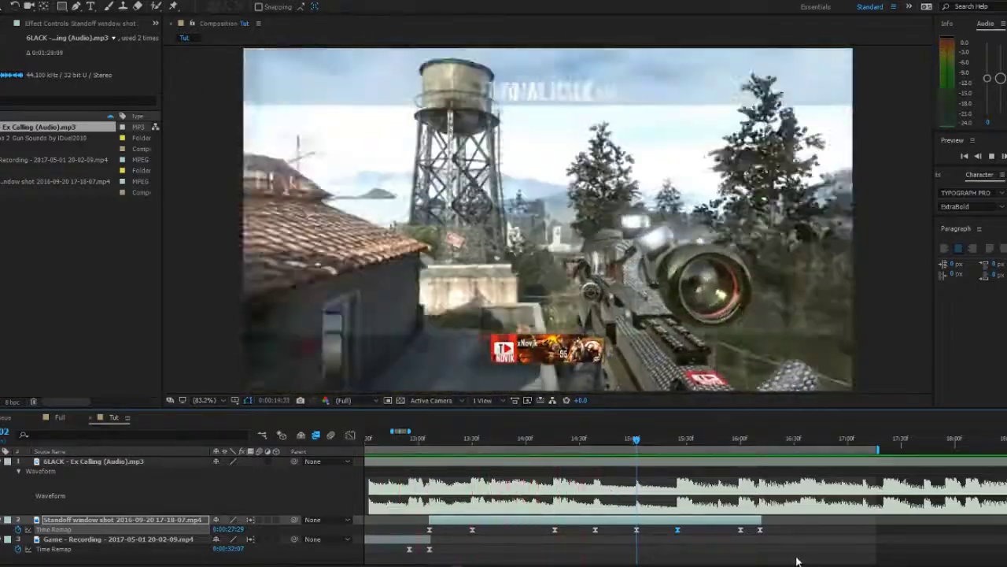
# - Review the Standoff clip's new rewind section in playback and scrub to about 0:00:15:33
pyautogui.press('space')
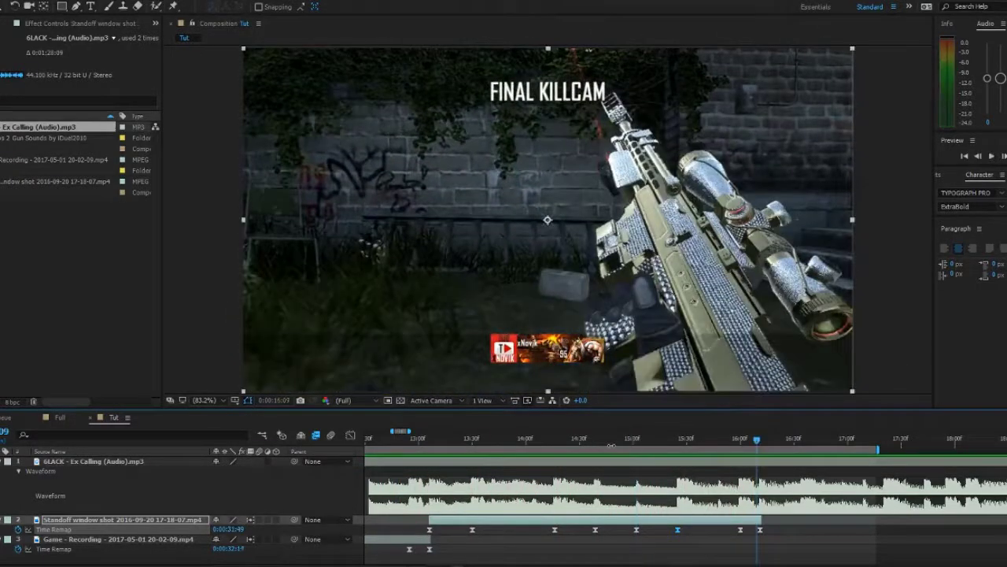
pyautogui.moveTo(612, 446); pyautogui.dragTo(692, 449)
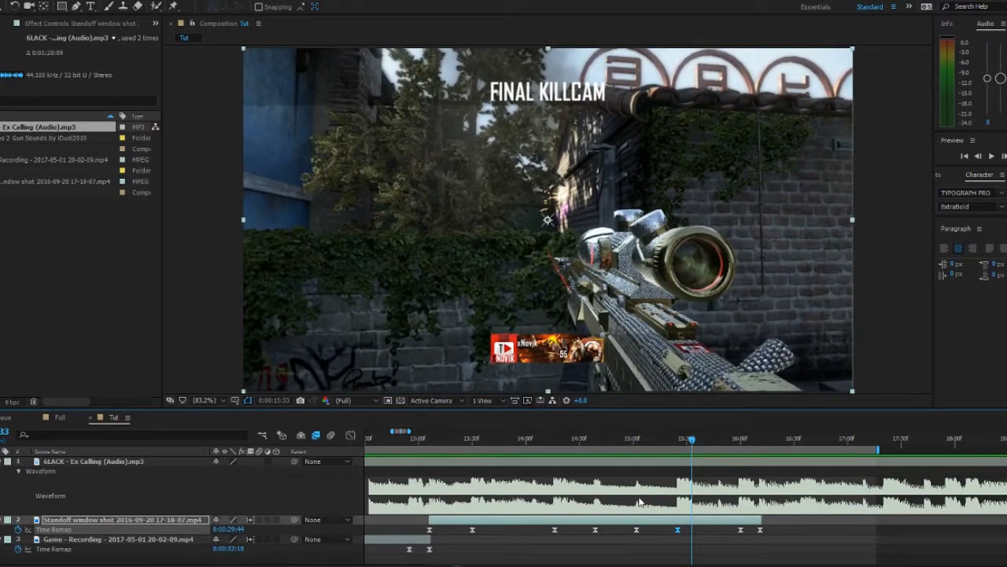